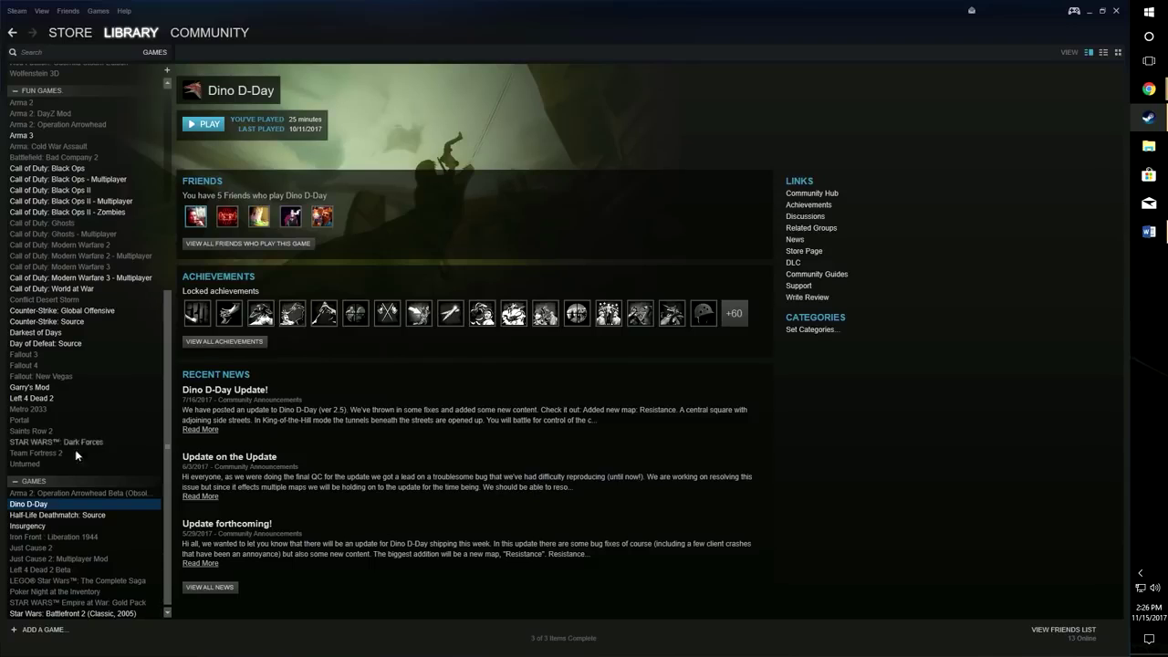
# Look through the game library list, including the Saints Row 2, Dino D-Day and Tom Clancy's Rainbow Six: Vegas 2 pages
pyautogui.click(47, 431)
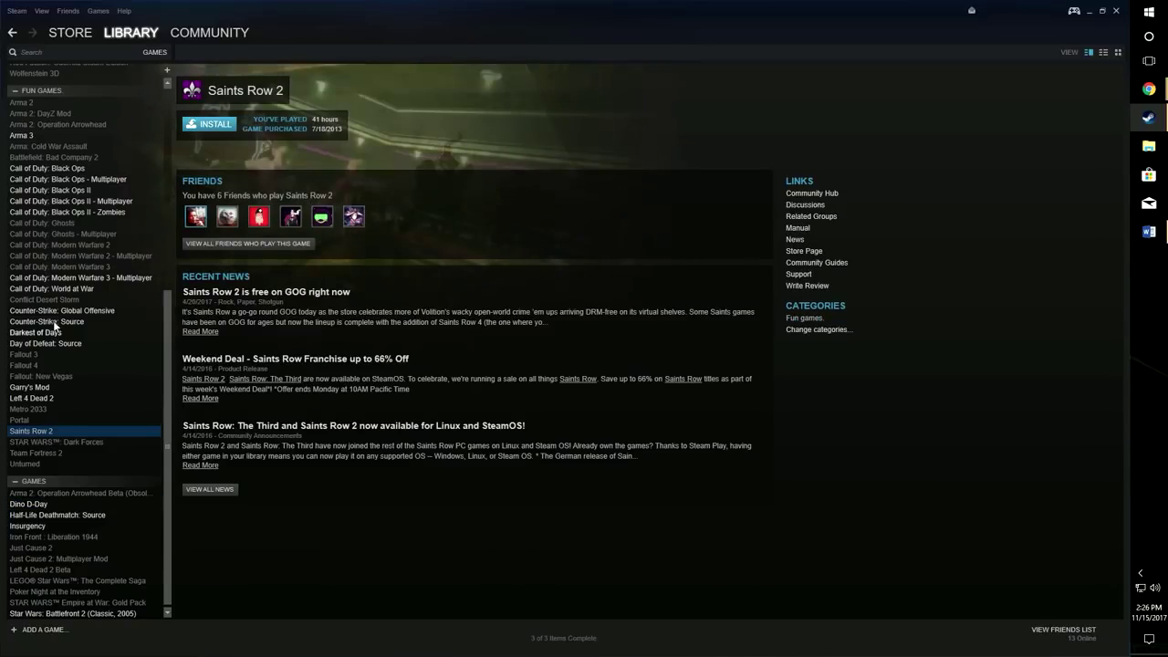
pyautogui.click(56, 287)
pyautogui.click(38, 504)
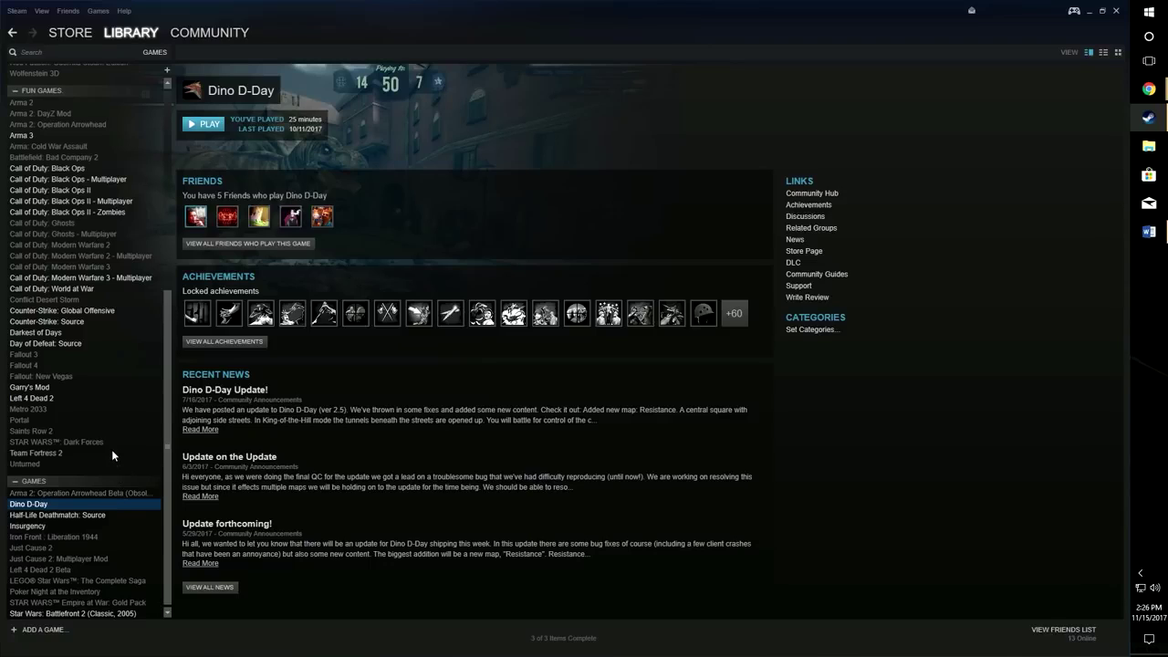
pyautogui.scroll(2, 92, 411)
pyautogui.scroll(8, 90, 407)
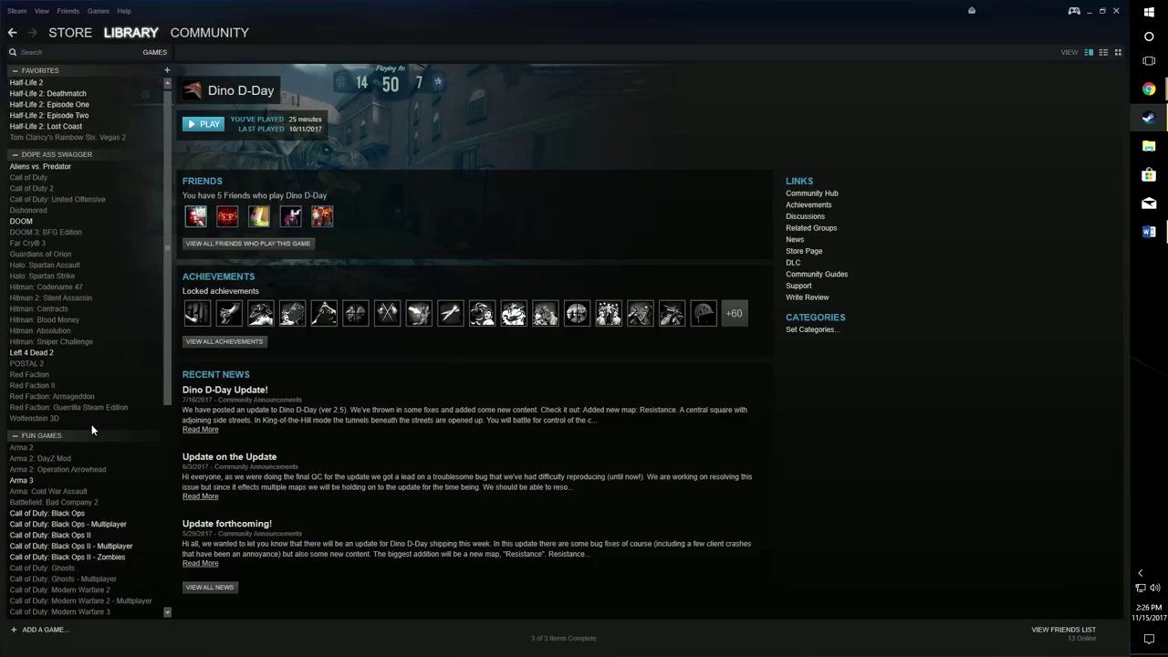
pyautogui.scroll(-10, 91, 424)
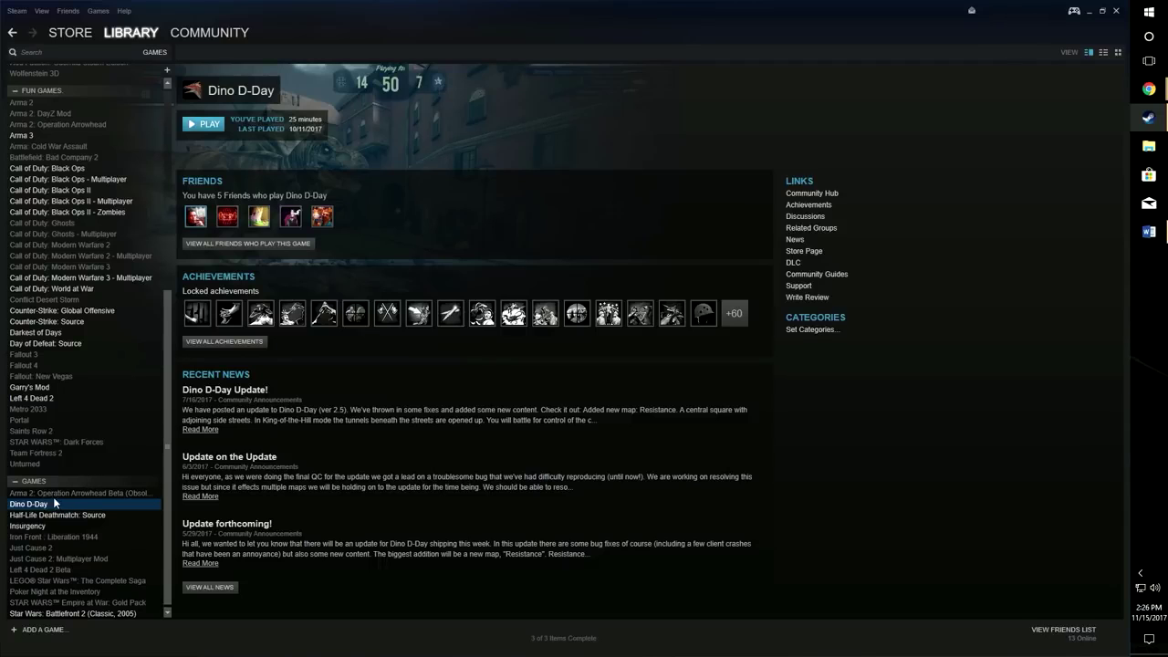
pyautogui.scroll(10, 67, 471)
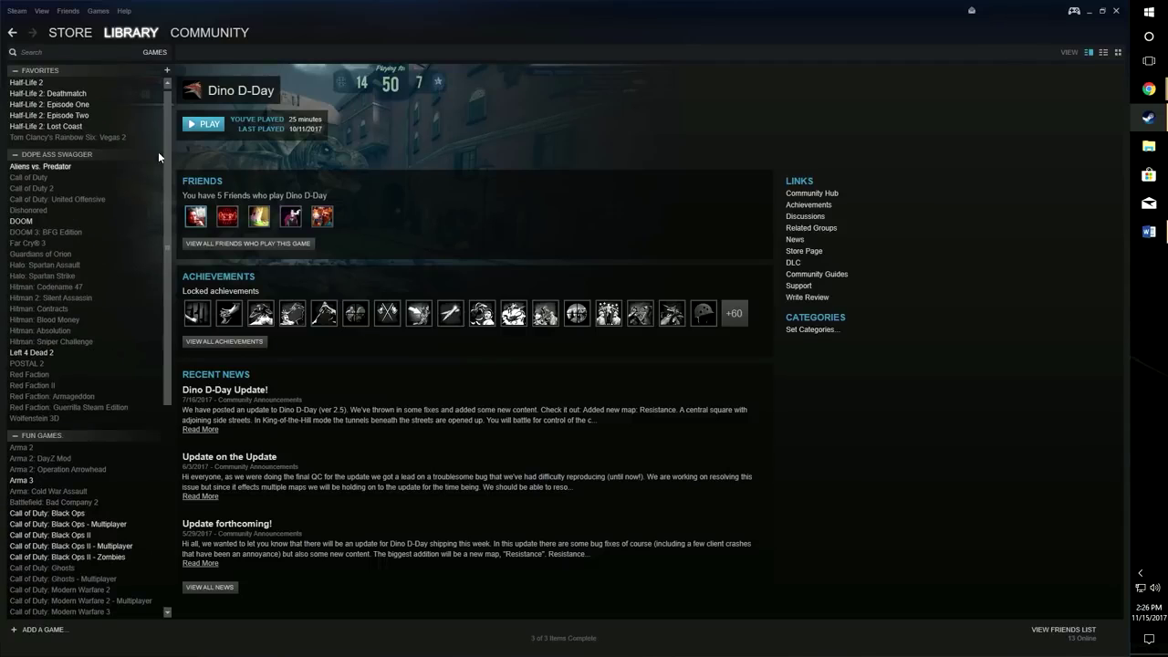
pyautogui.click(124, 135)
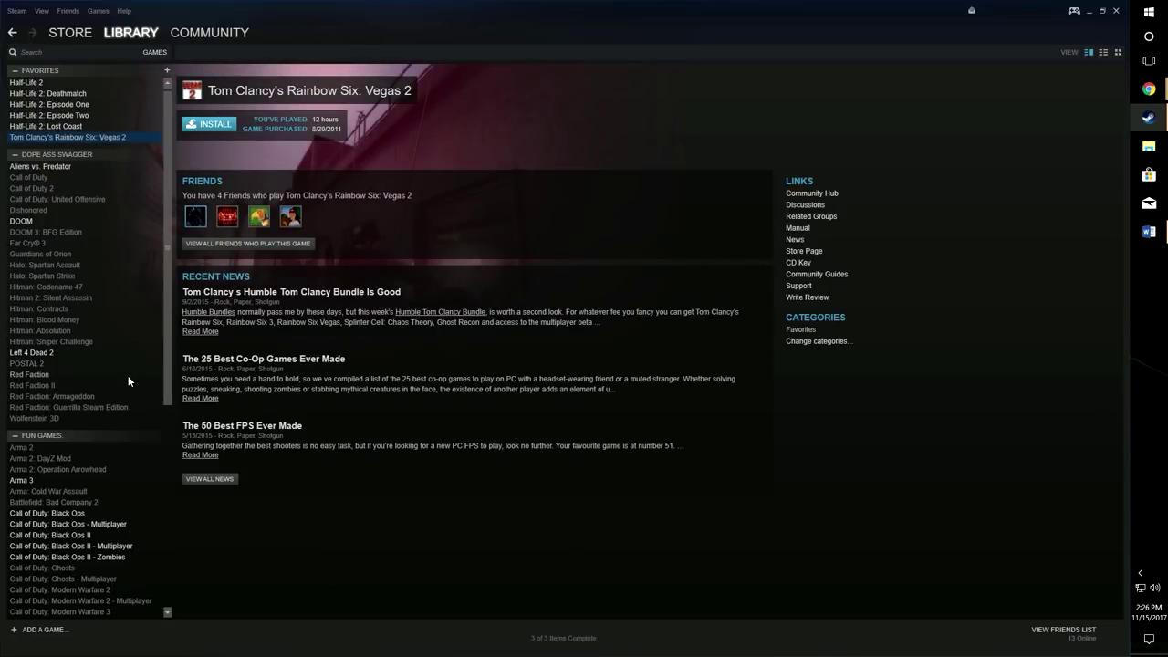
pyautogui.scroll(-10, 128, 382)
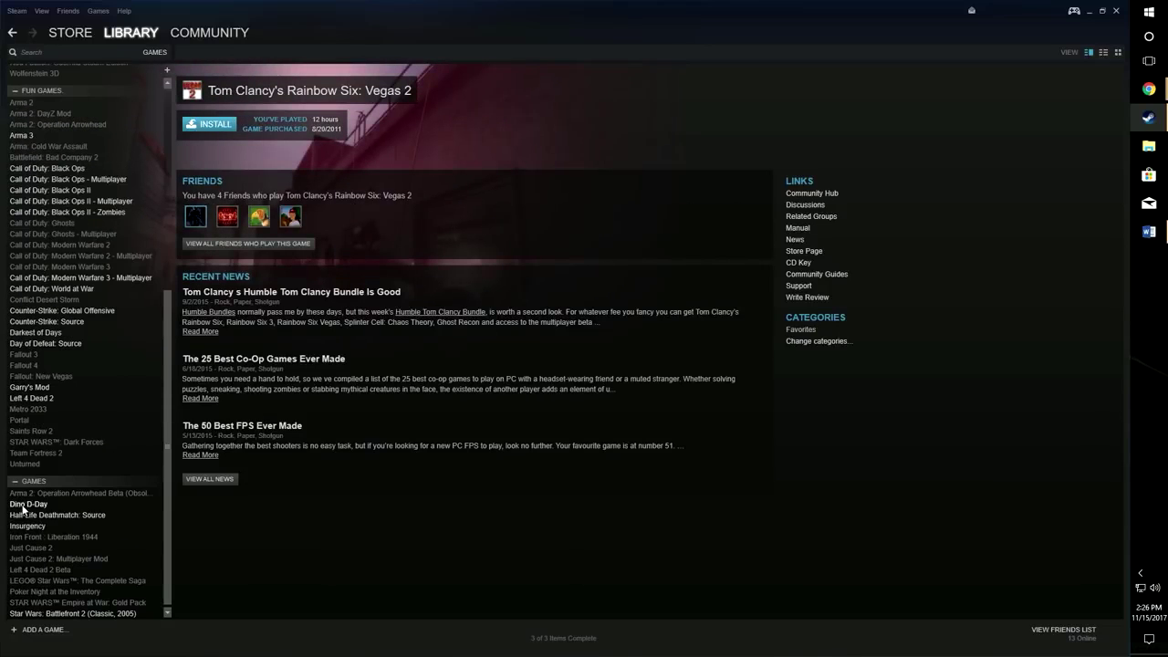
# Verify the integrity of Dino D-Day's local game files from the game's properties
pyautogui.click(25, 505)
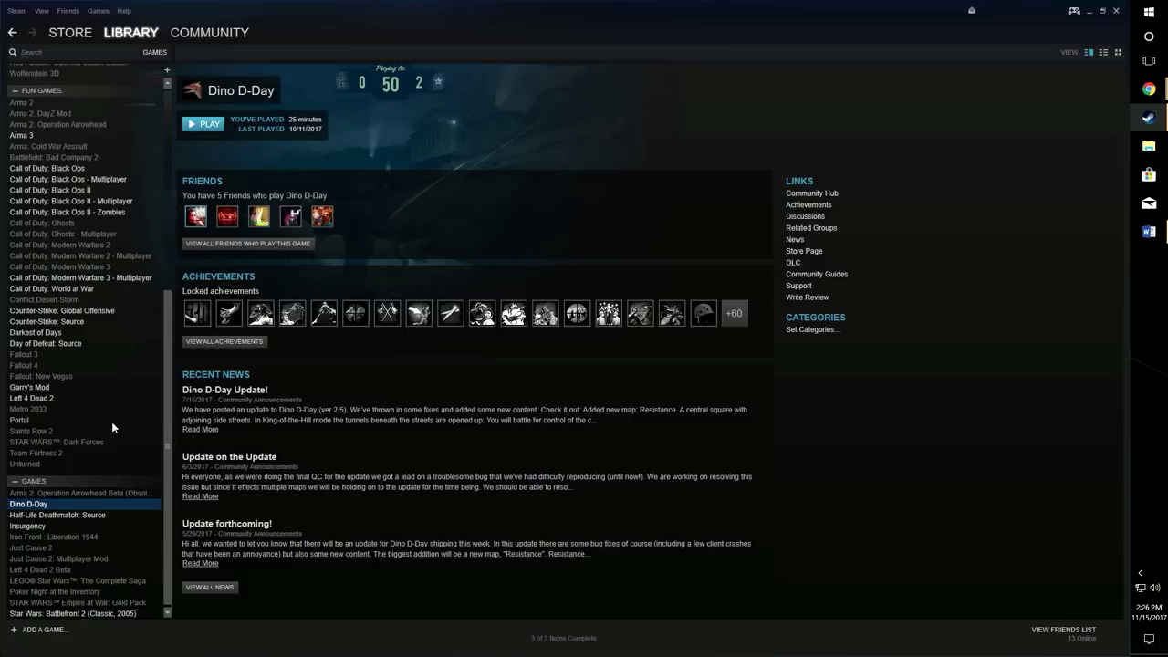
pyautogui.scroll(8, 112, 425)
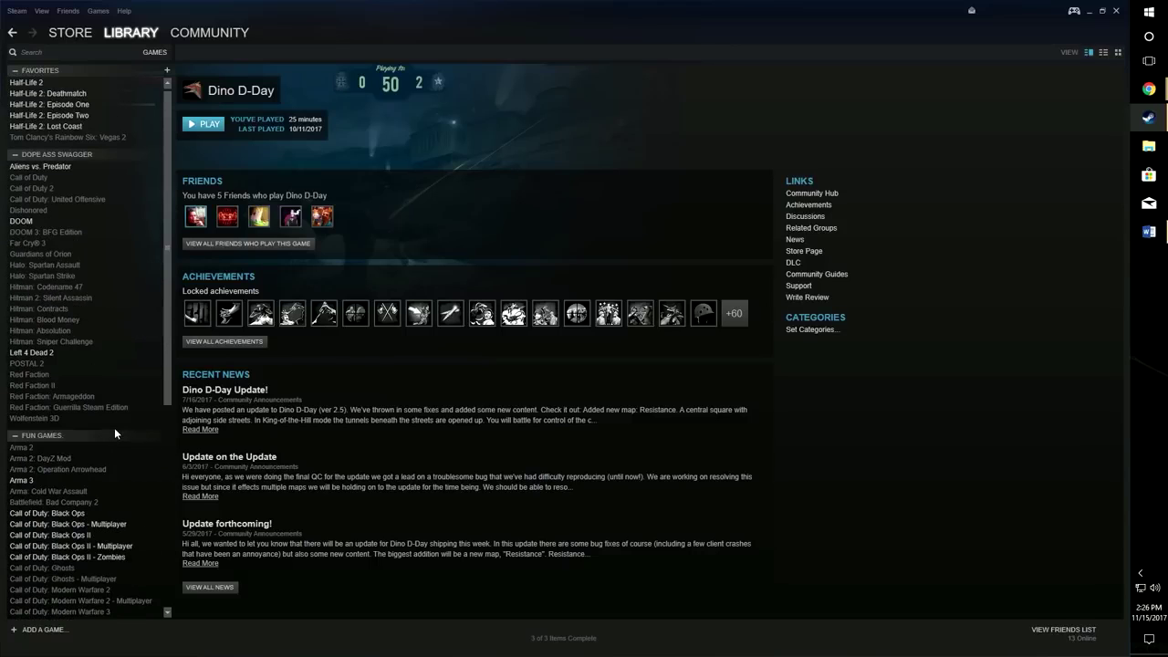
pyautogui.scroll(-8, 115, 429)
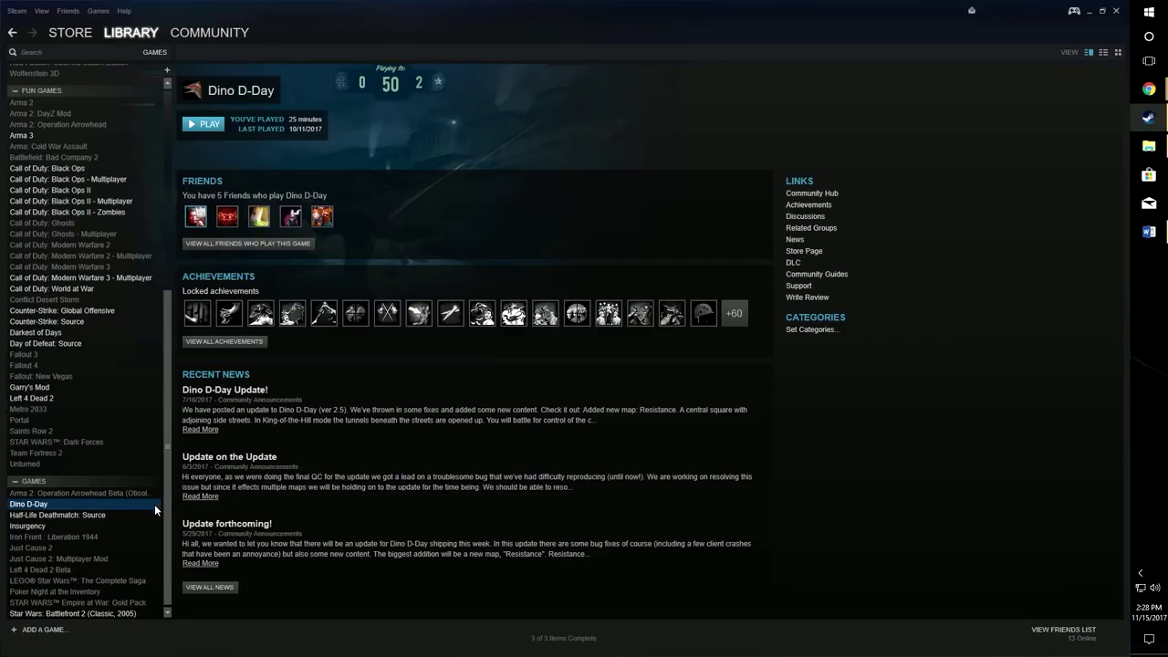
pyautogui.rightClick(42, 507)
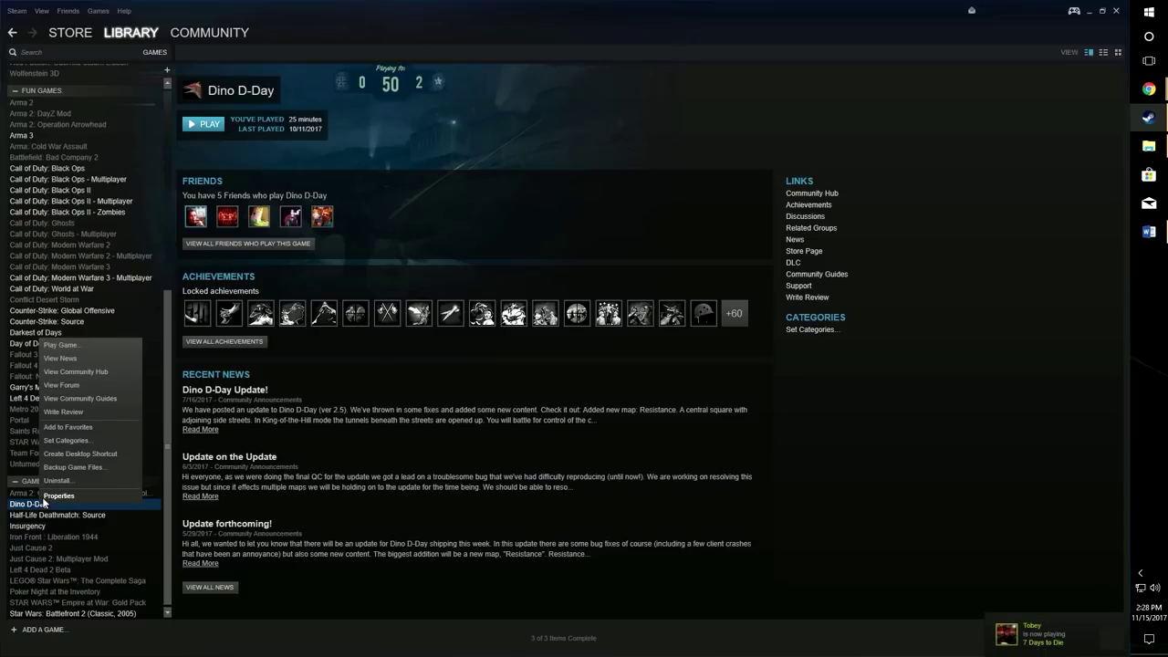
pyautogui.click(57, 496)
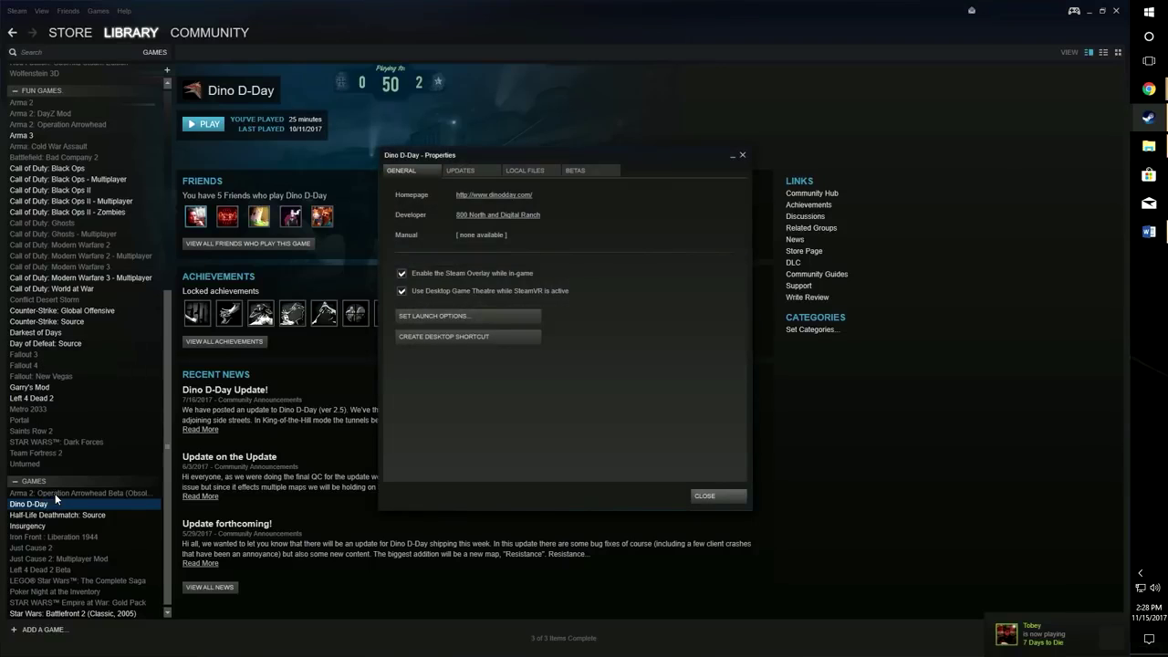
pyautogui.click(540, 168)
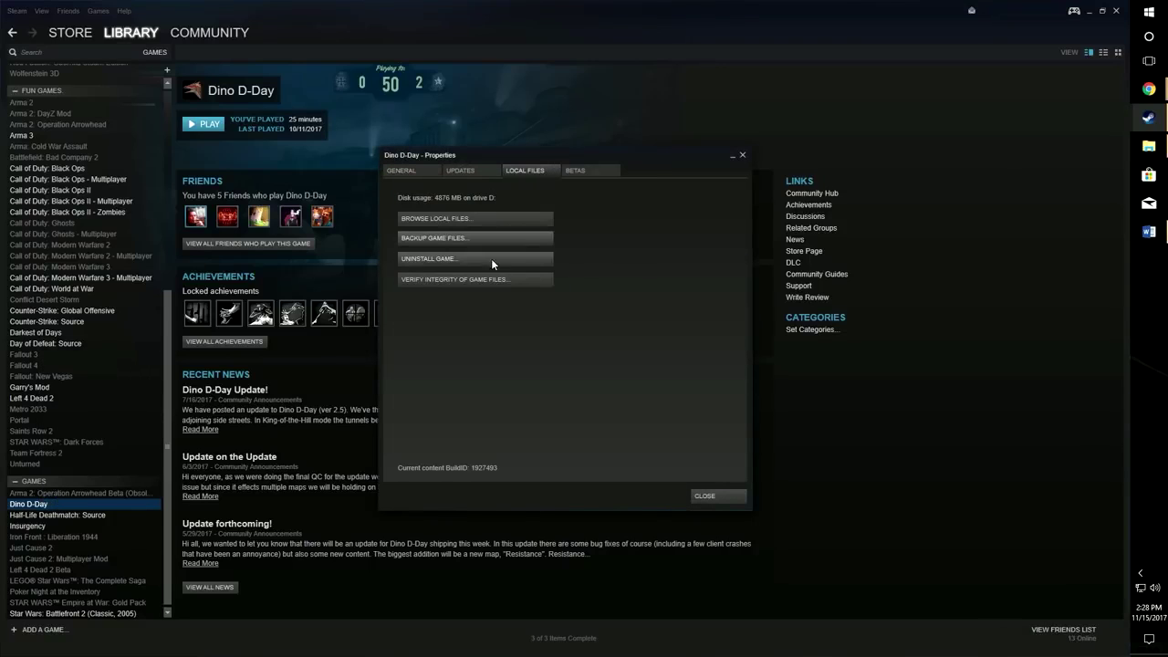
pyautogui.click(460, 279)
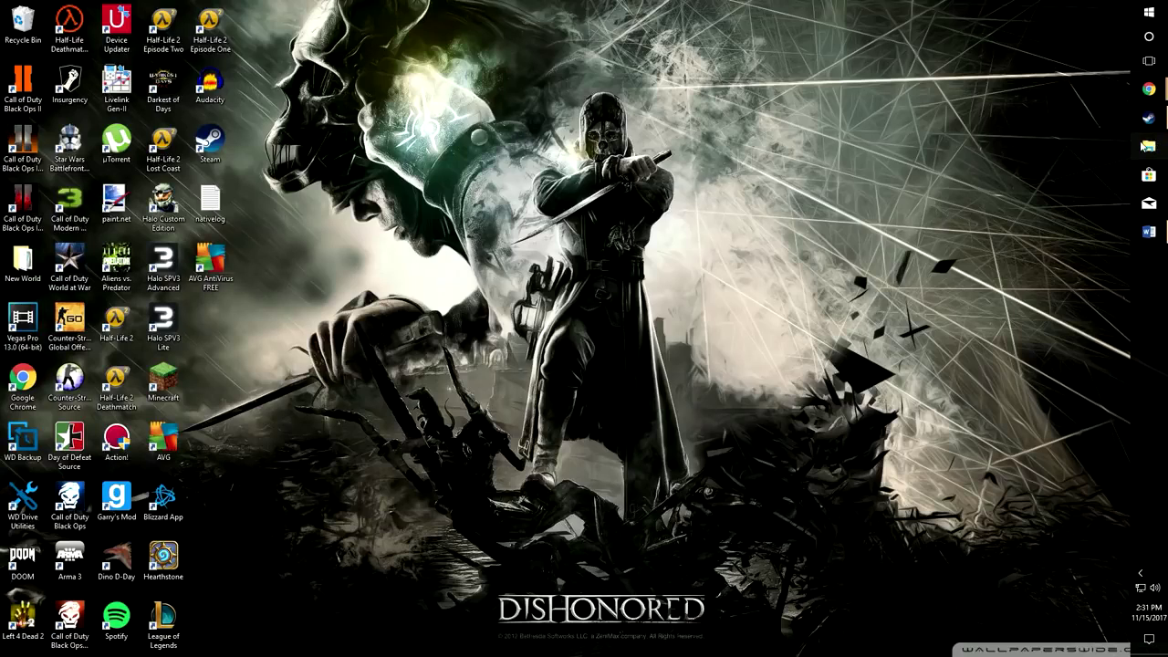
# Switch to File Explorer and open the Steam folder inside Software Directory on the Game/File Directory (D:) drive
pyautogui.moveTo(1149, 118)
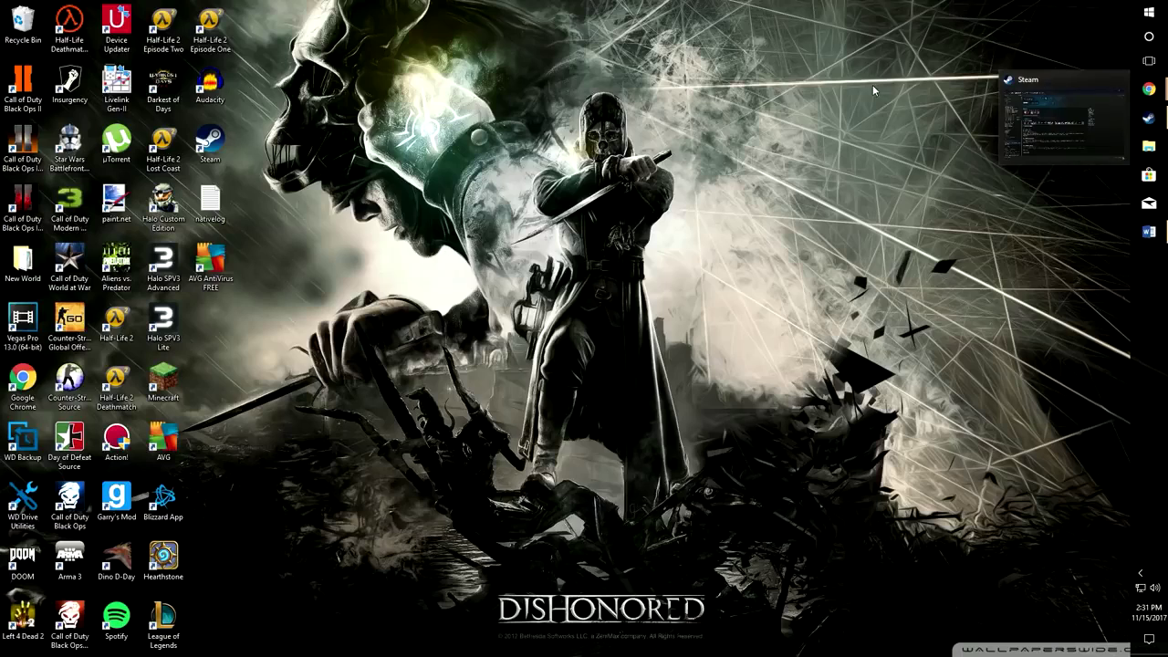
pyautogui.click(1147, 144)
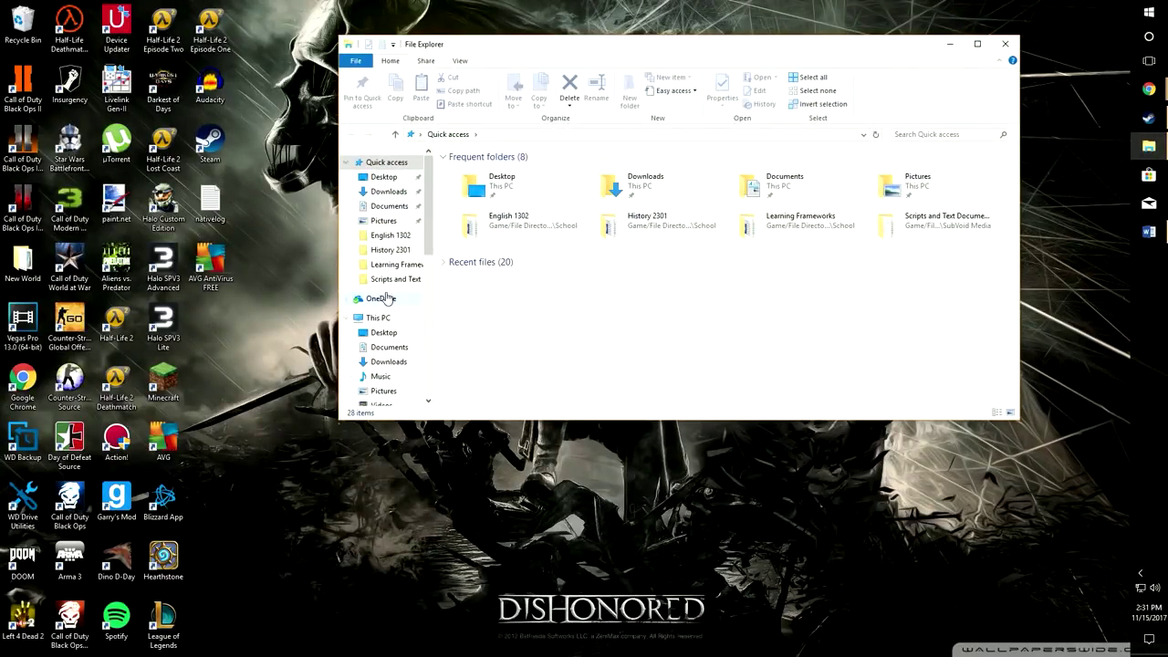
pyautogui.scroll(-2, 388, 299)
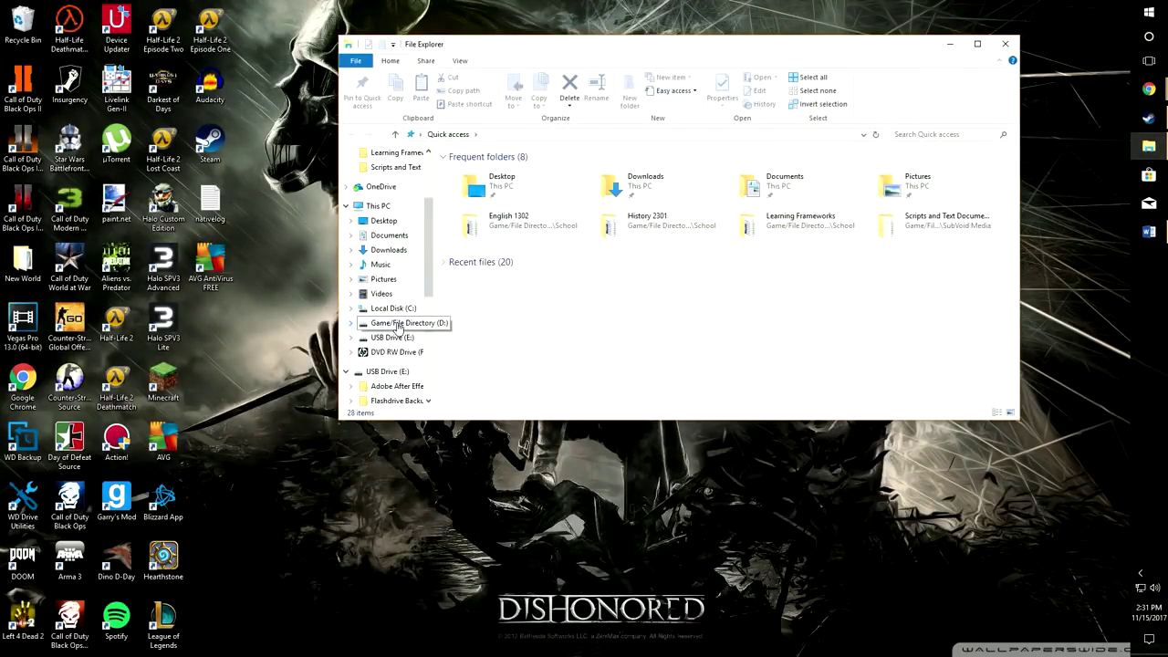
pyautogui.click(399, 327)
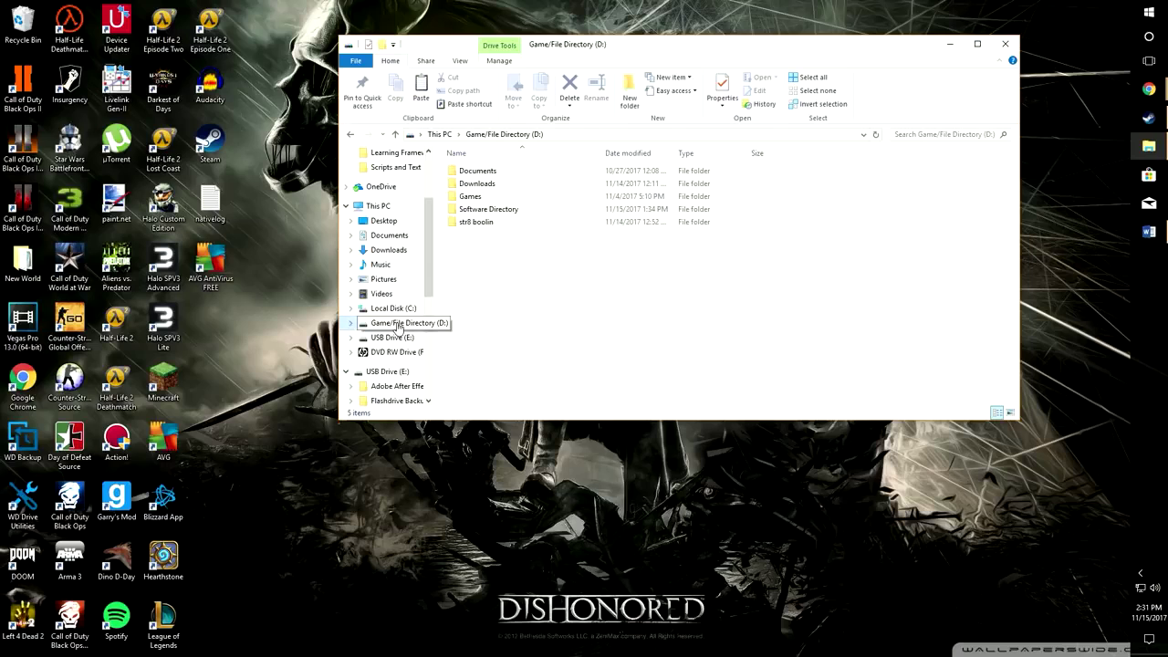
pyautogui.click(491, 214)
pyautogui.doubleClick(491, 213)
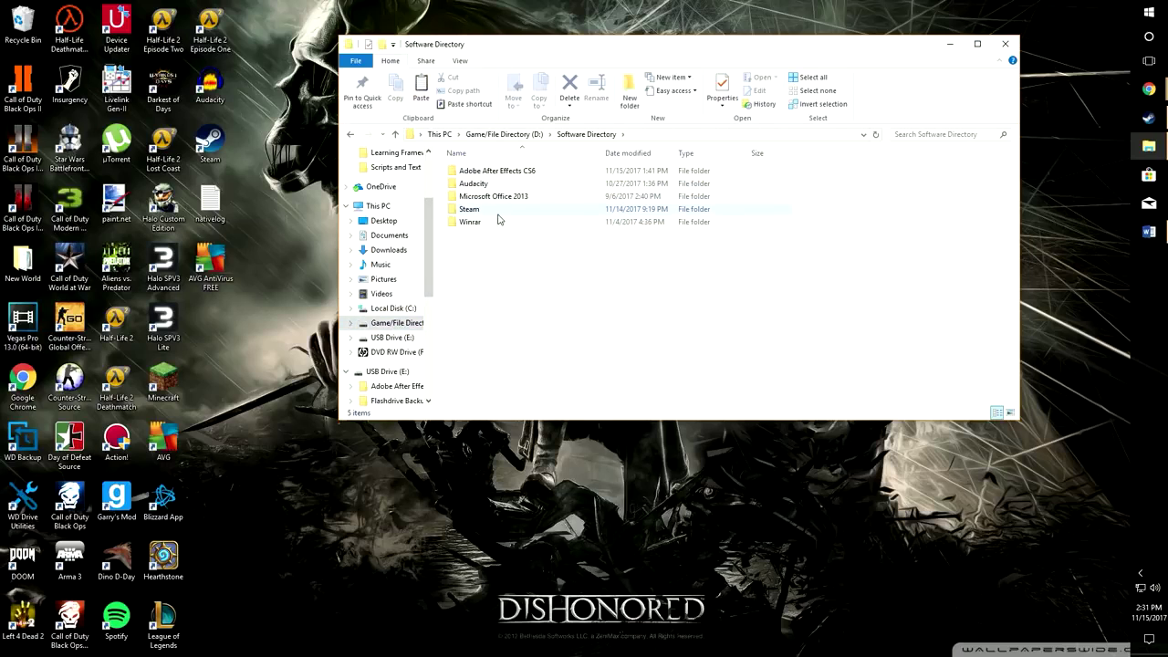
pyautogui.doubleClick(495, 213)
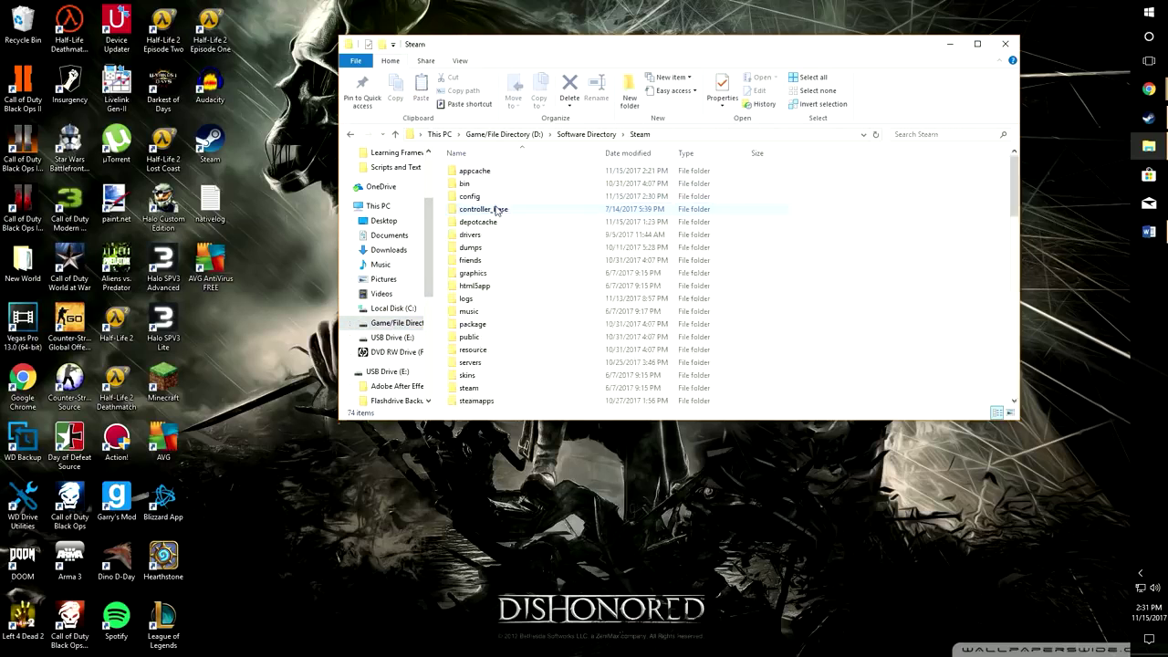
# Open the Dino D-Day game folder inside steamapps\common
pyautogui.scroll(-1, 536, 323)
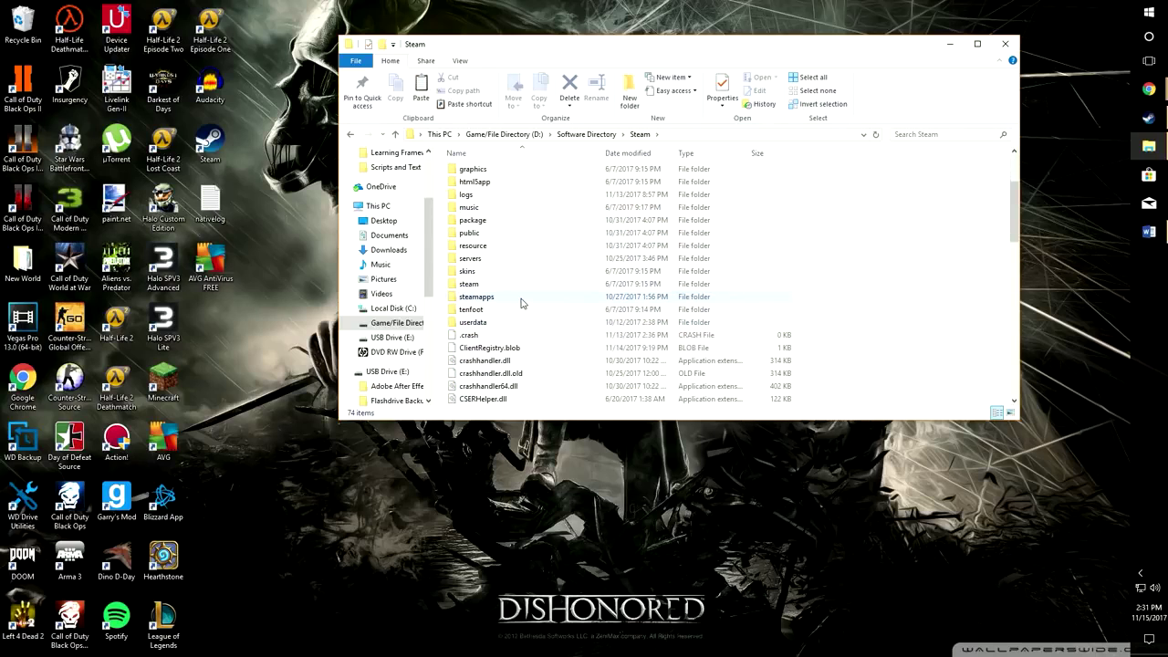
pyautogui.doubleClick(520, 303)
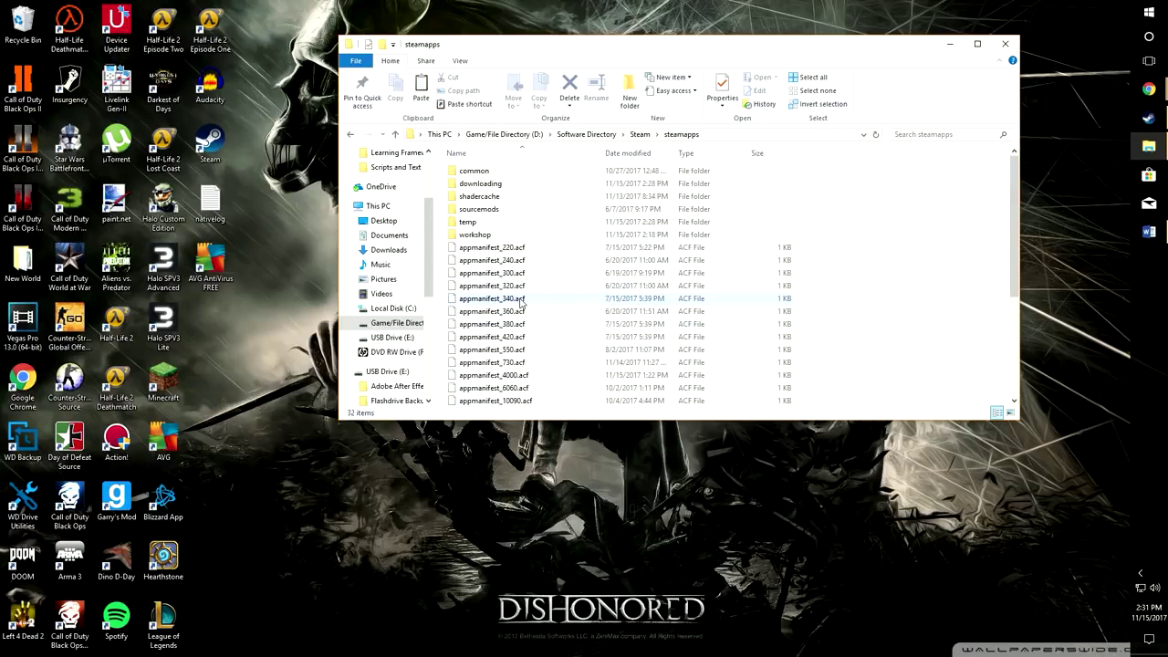
pyautogui.doubleClick(526, 170)
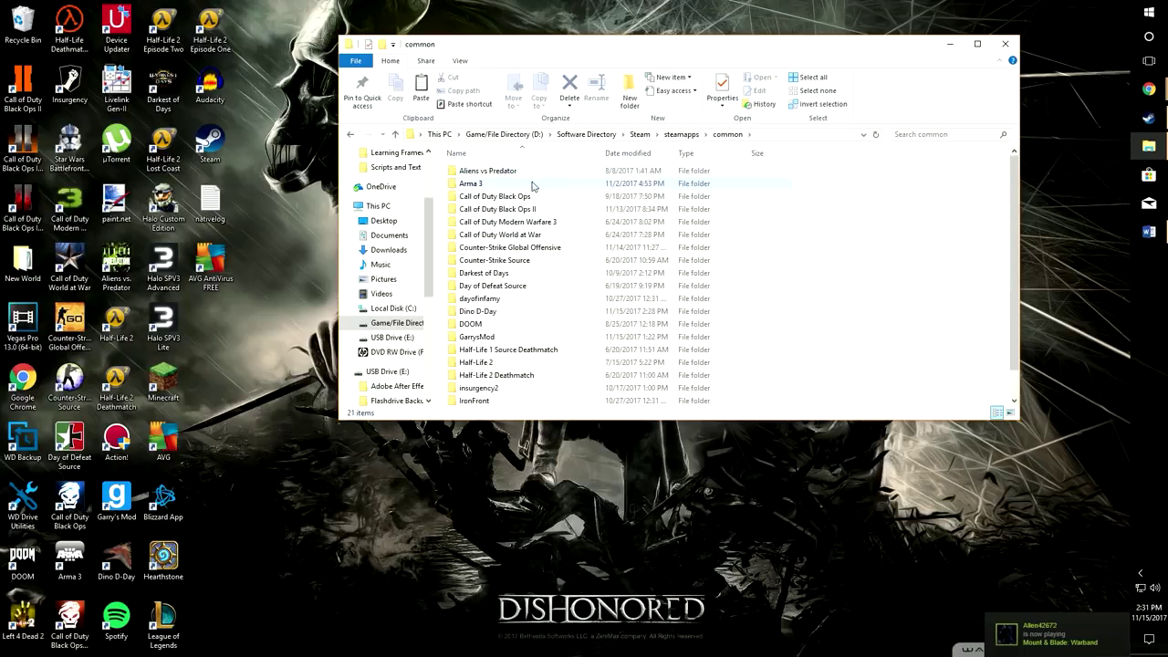
pyautogui.scroll(-1, 534, 212)
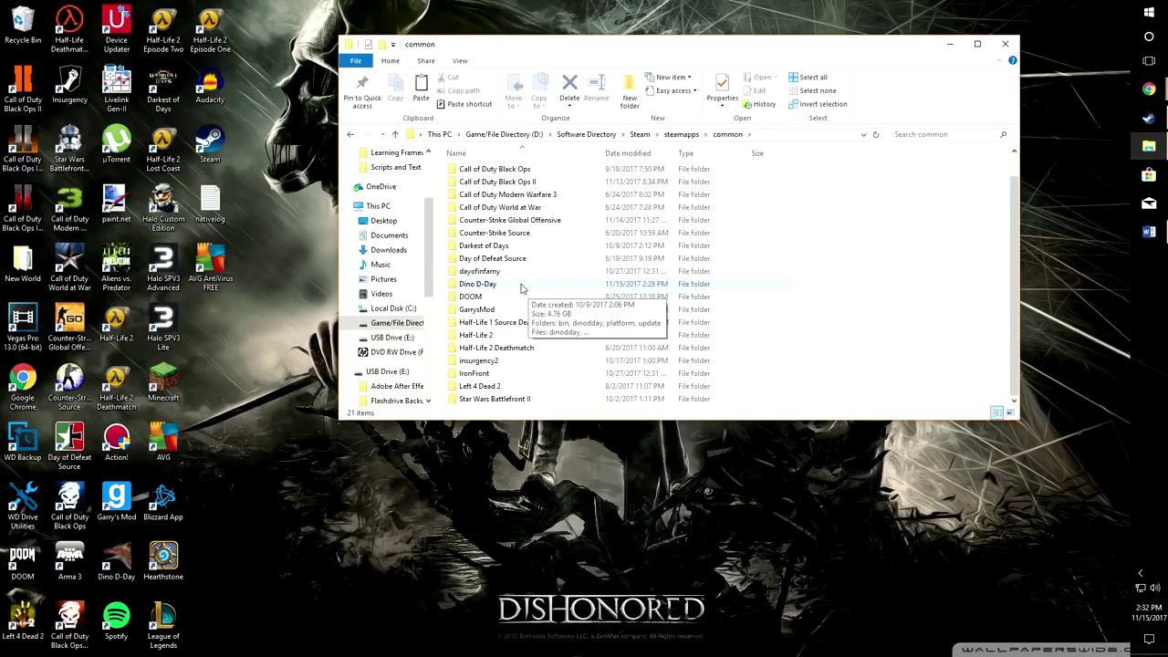
pyautogui.doubleClick(521, 288)
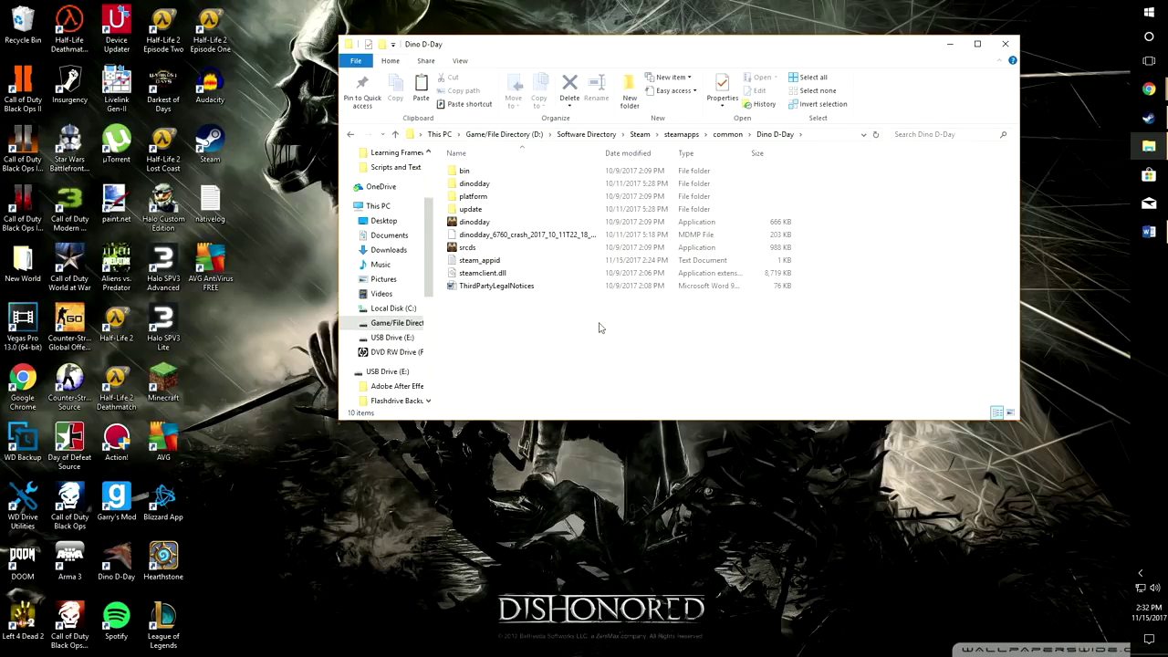
# Set the dinodday application to run in compatibility mode for Windows 8 and apply the change
pyautogui.click(482, 224)
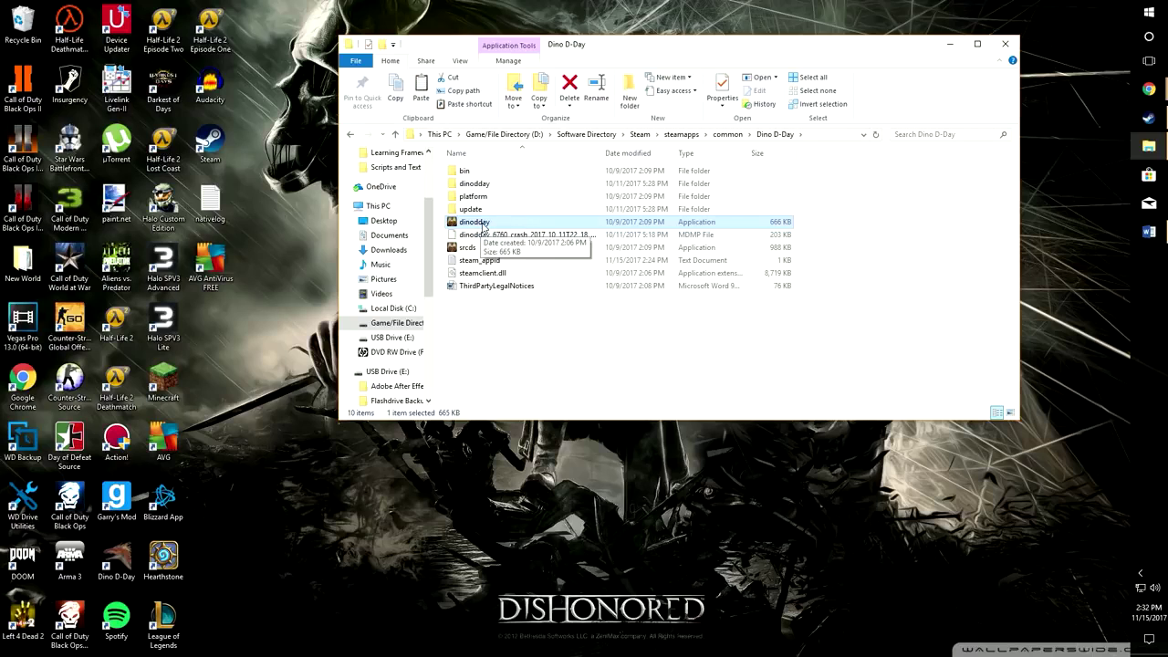
pyautogui.rightClick(482, 225)
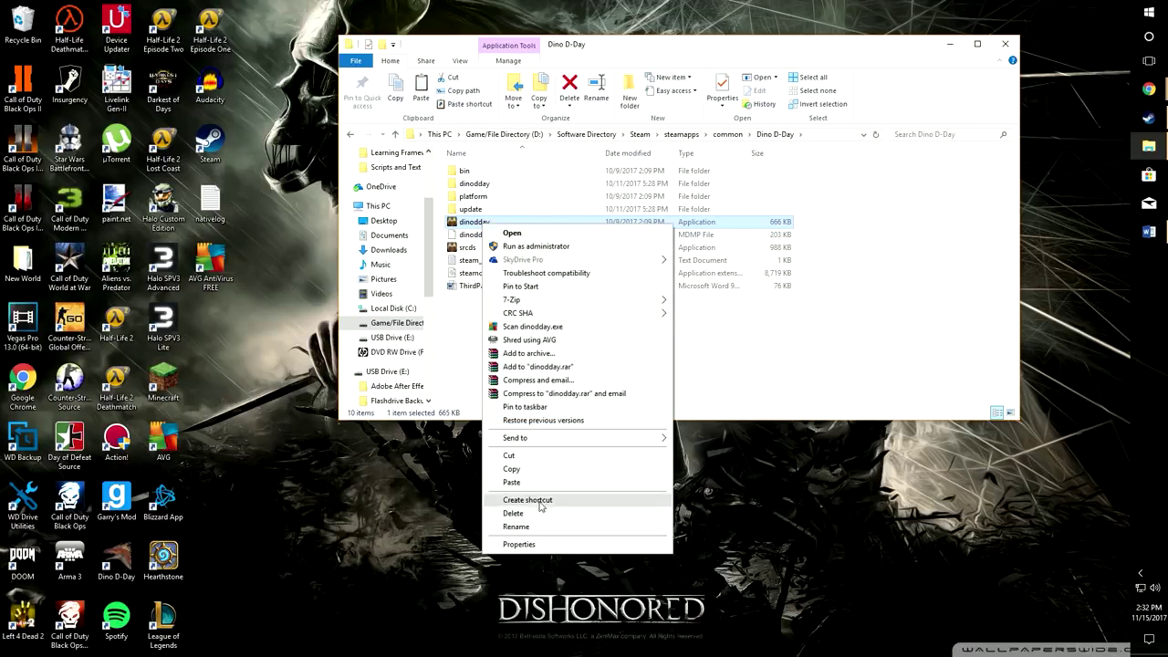
pyautogui.click(519, 544)
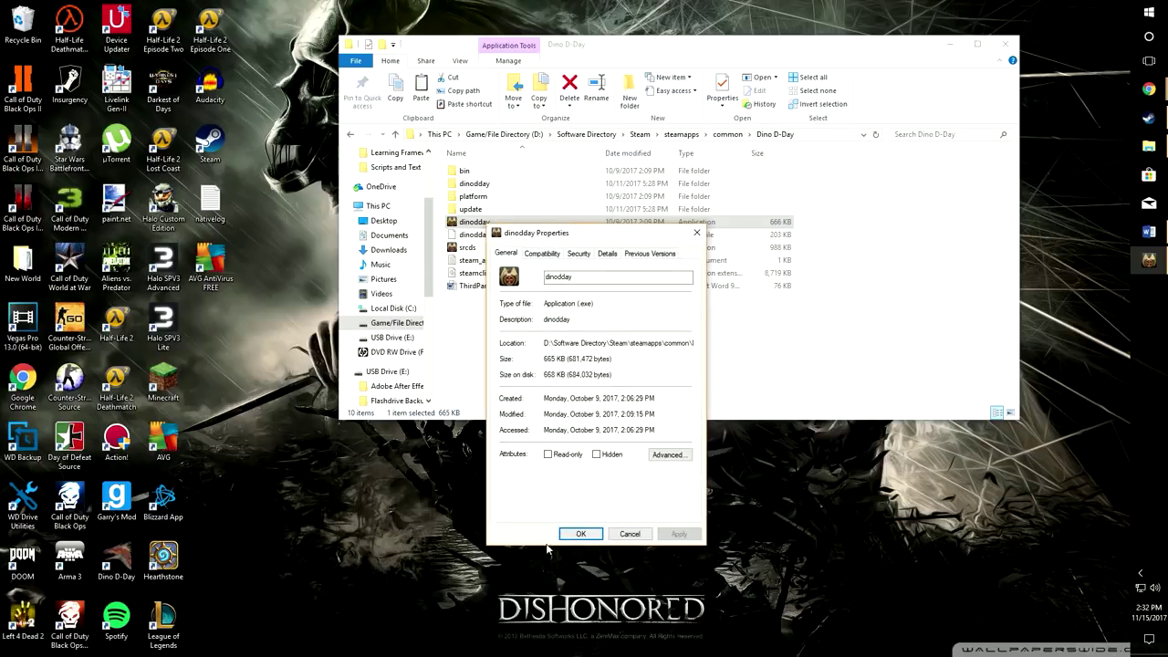
pyautogui.click(548, 255)
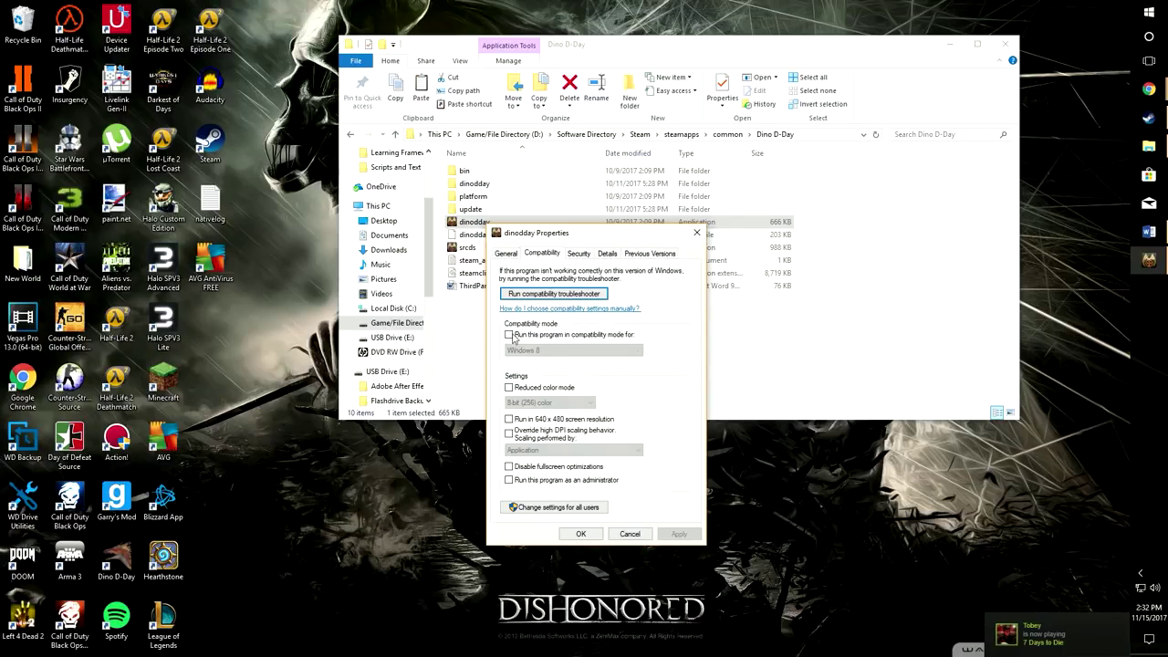
pyautogui.click(508, 335)
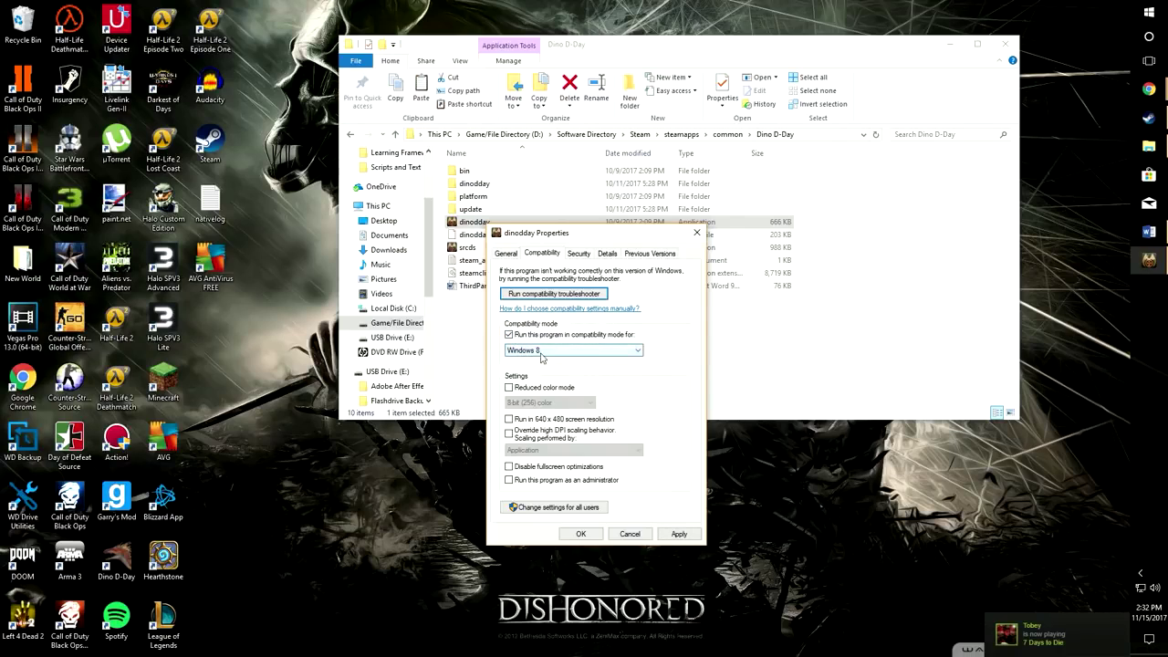
pyautogui.click(561, 354)
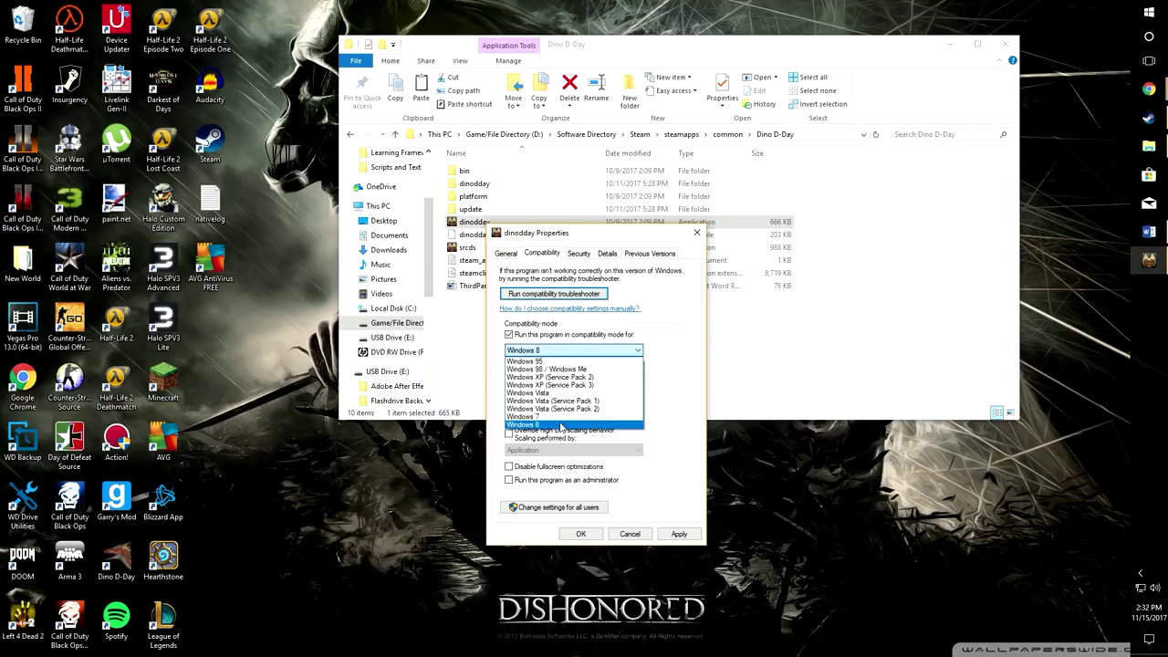
pyautogui.click(562, 425)
pyautogui.click(679, 536)
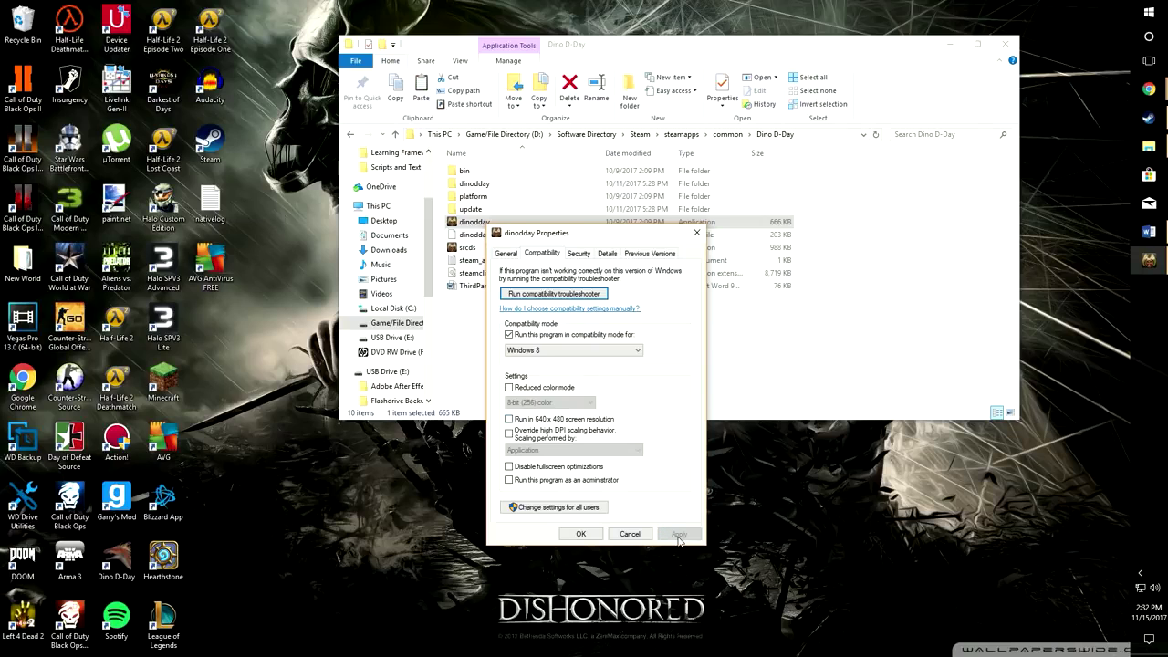
pyautogui.click(580, 534)
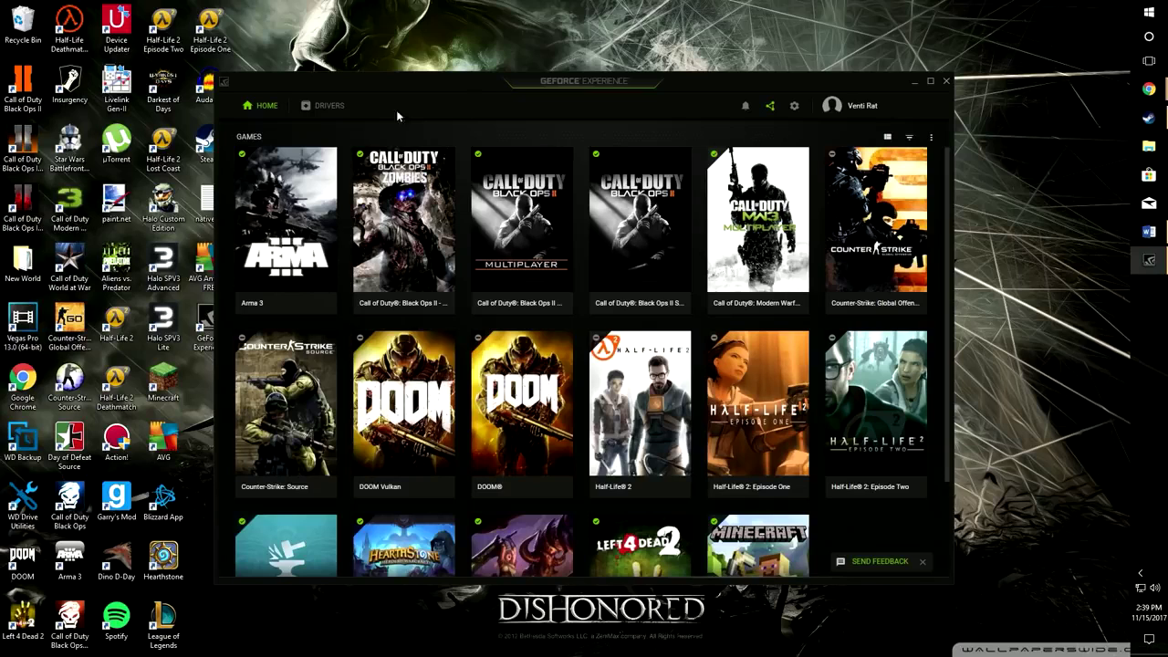
# Examine the available graphics driver updates in GeForce Experience
pyautogui.click(330, 107)
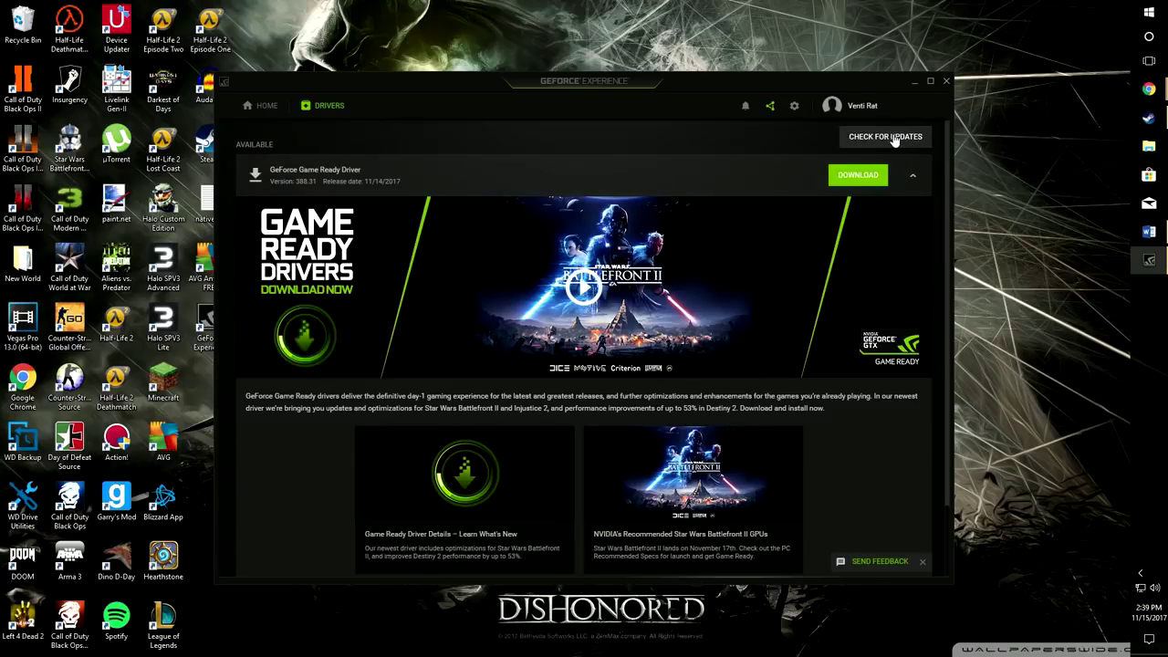
pyautogui.scroll(-1, 578, 412)
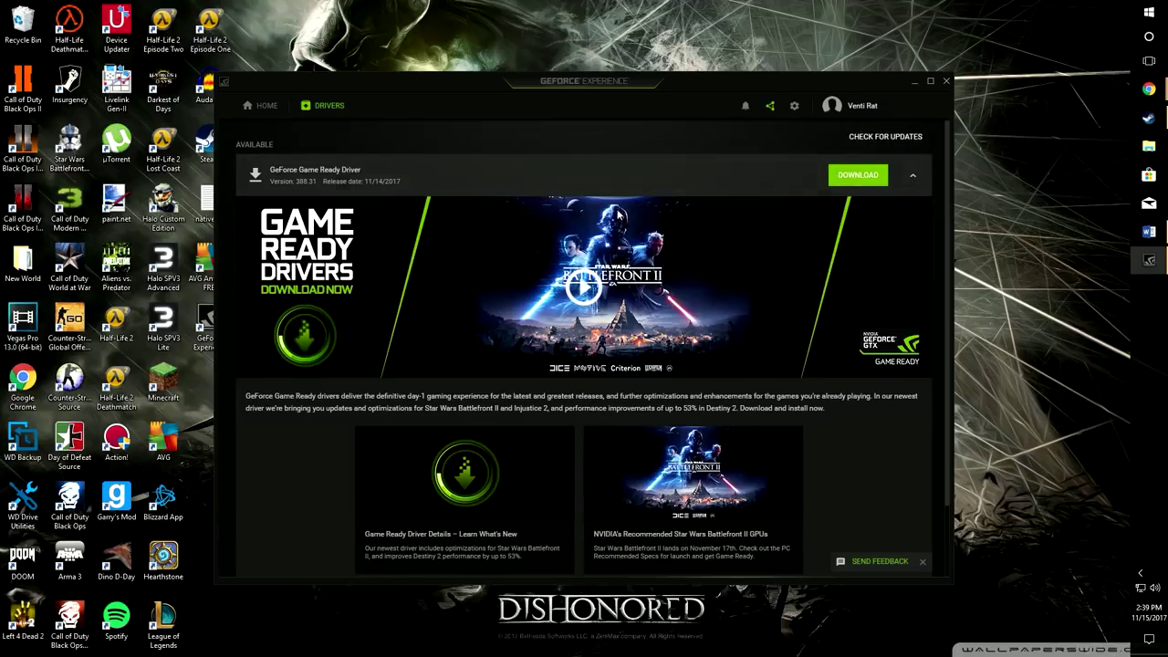
# Close GeForce Experience, then switch to Steam and open the local files folder of Star Wars: Battlefront 2 (Classic, 2005)
pyautogui.click(947, 82)
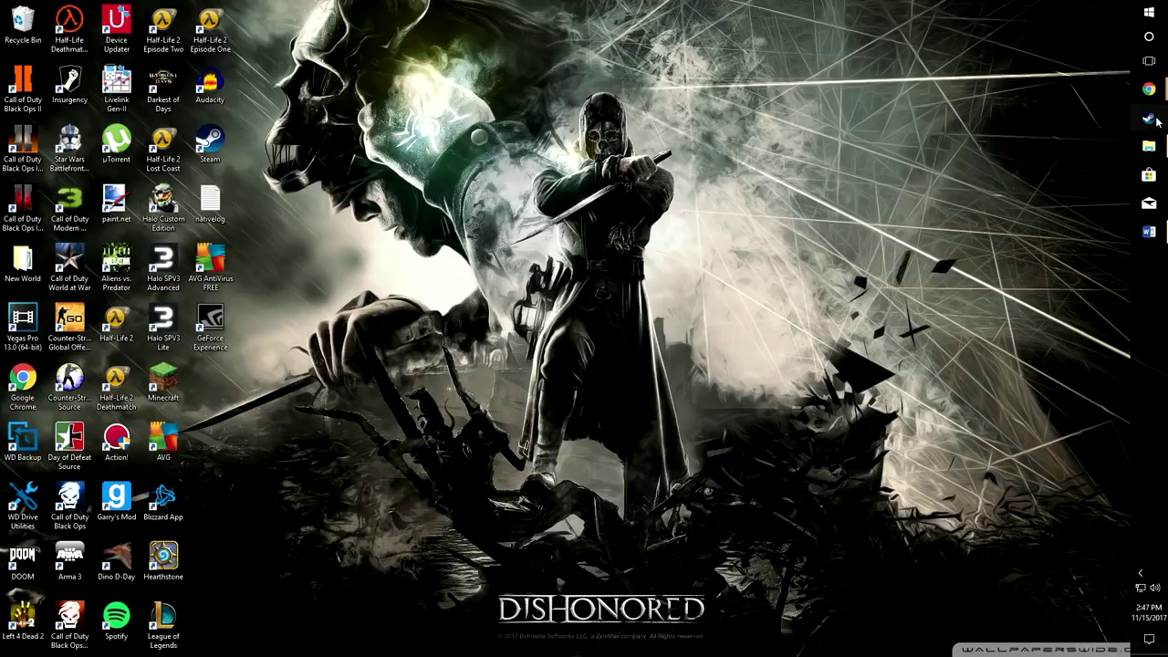
pyautogui.moveTo(1153, 137)
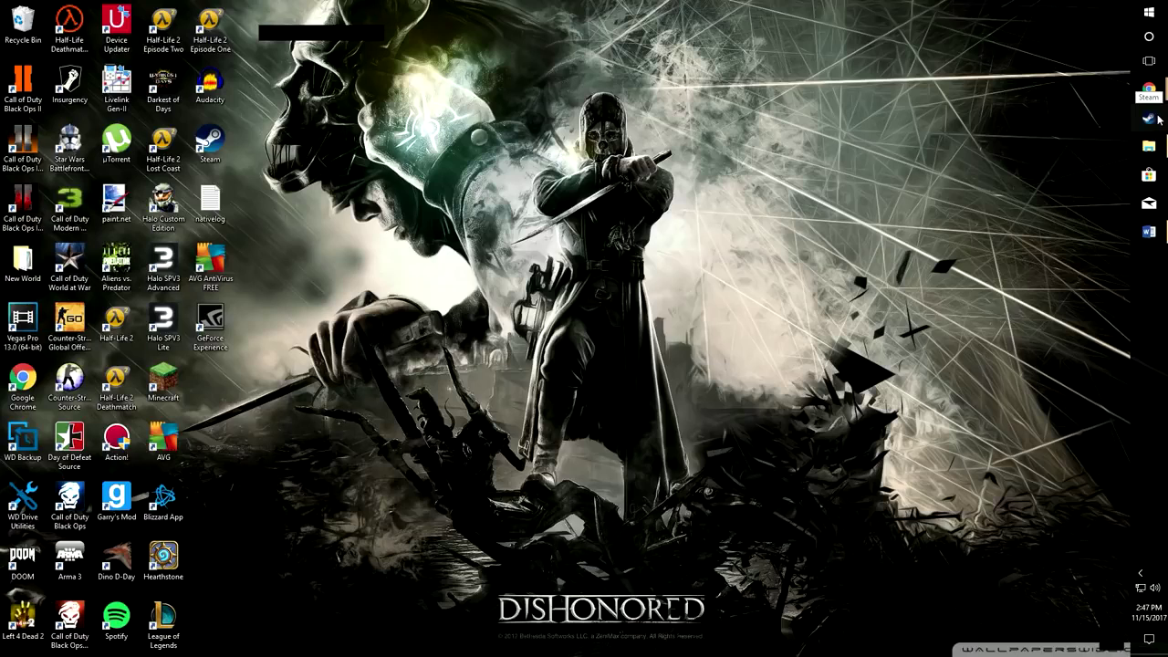
pyautogui.click(1153, 118)
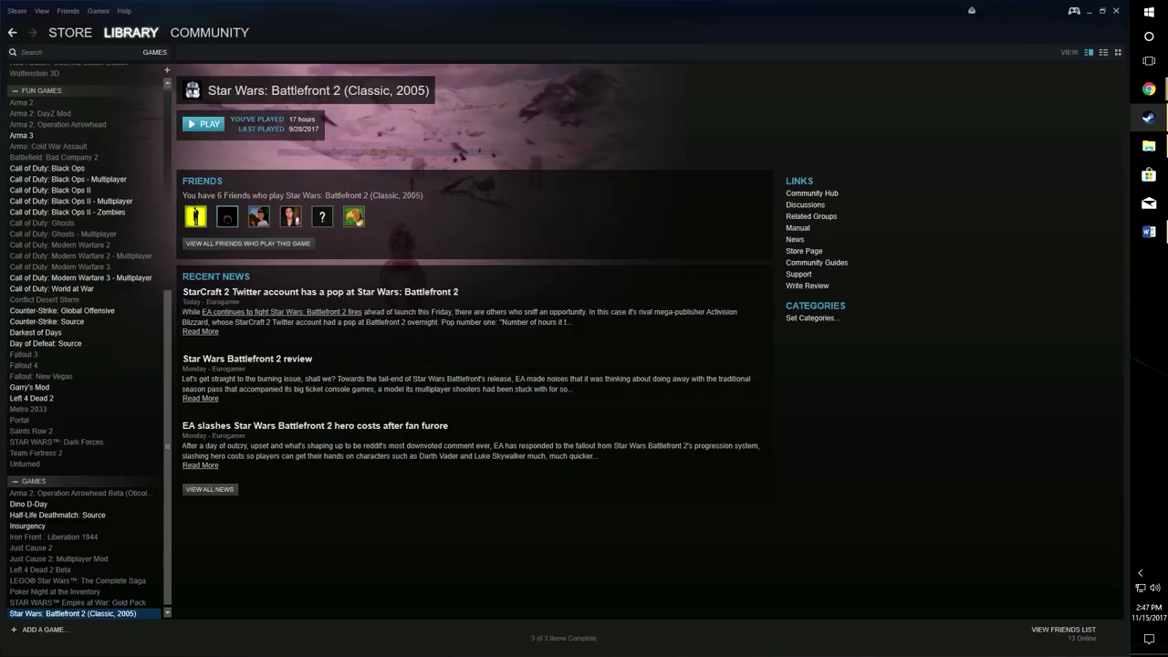
pyautogui.rightClick(127, 613)
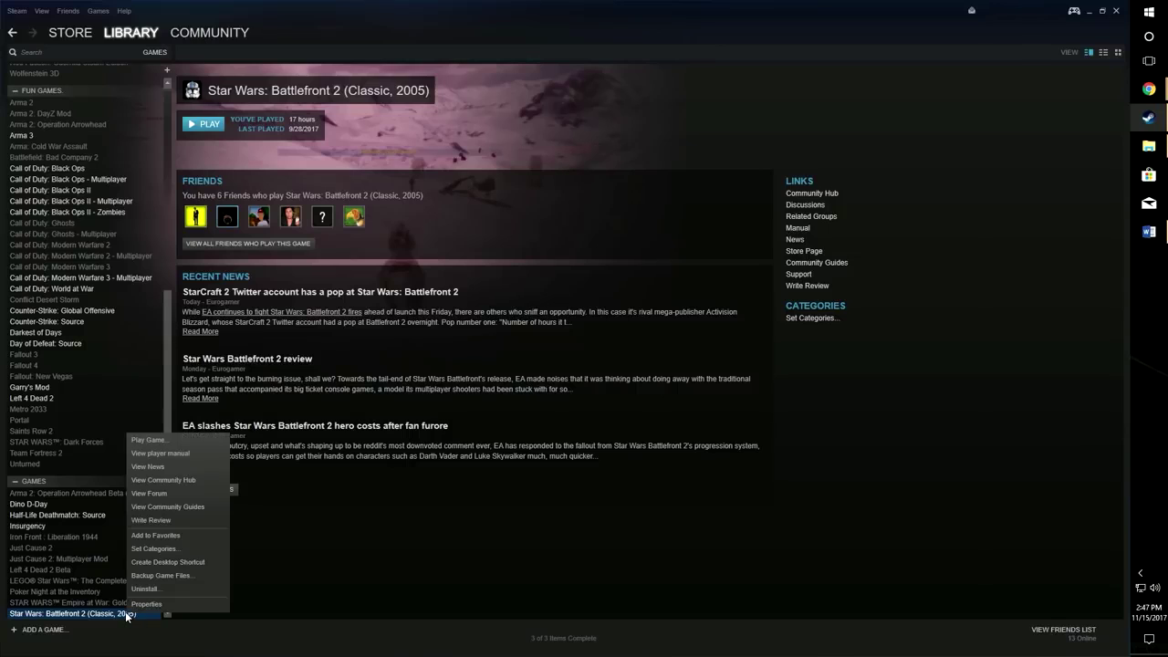
pyautogui.click(148, 604)
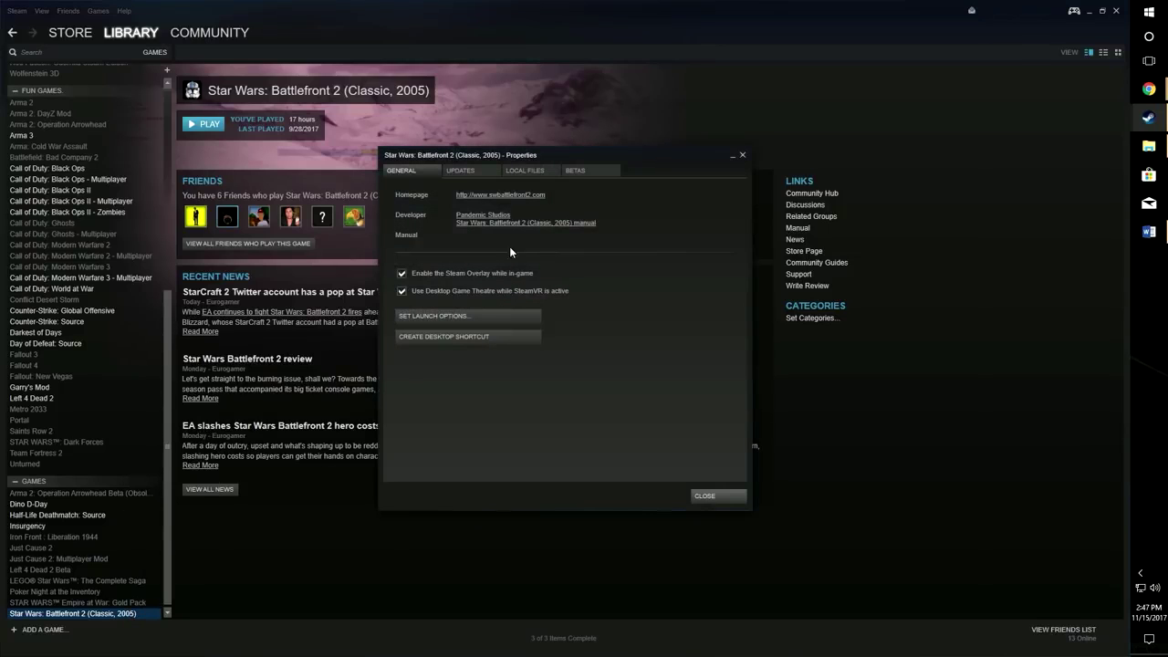
pyautogui.click(535, 171)
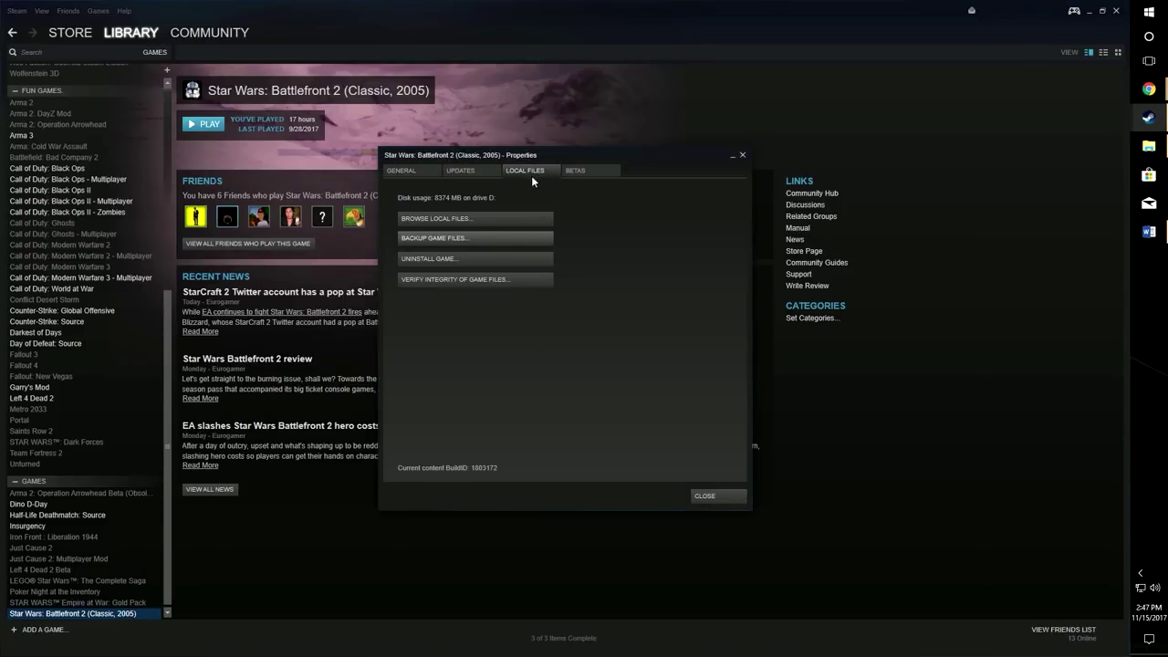
pyautogui.click(504, 217)
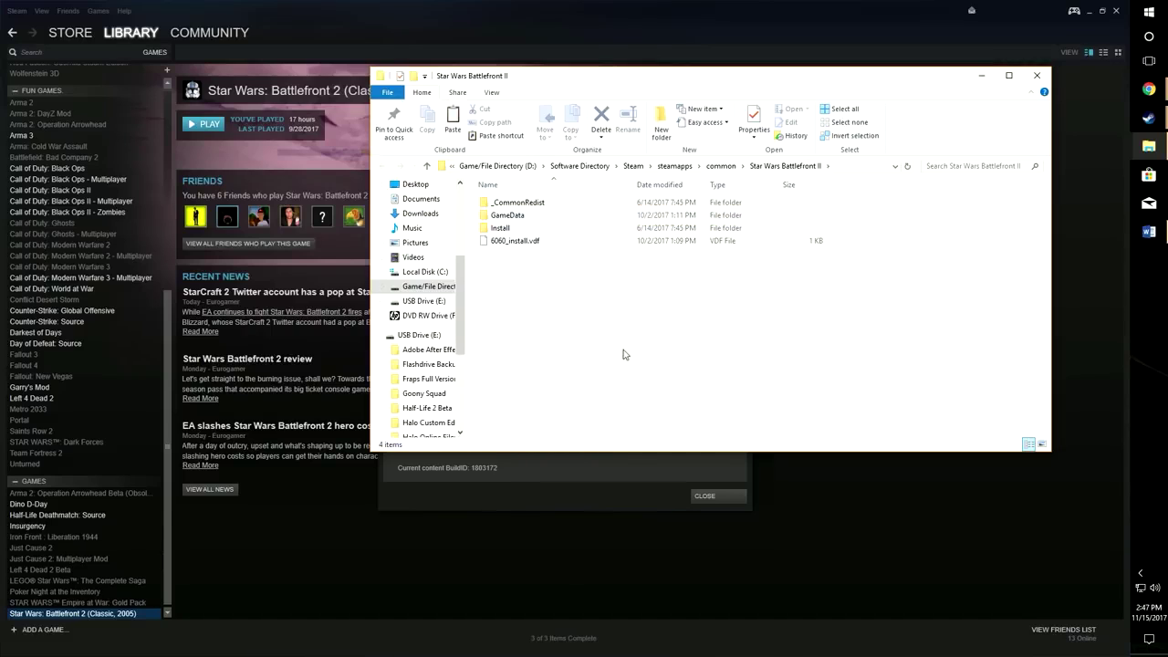
# Locate the DXSETUP application in the game's _CommonRedist\DirectX\Jun2010 folder
pyautogui.click(544, 208)
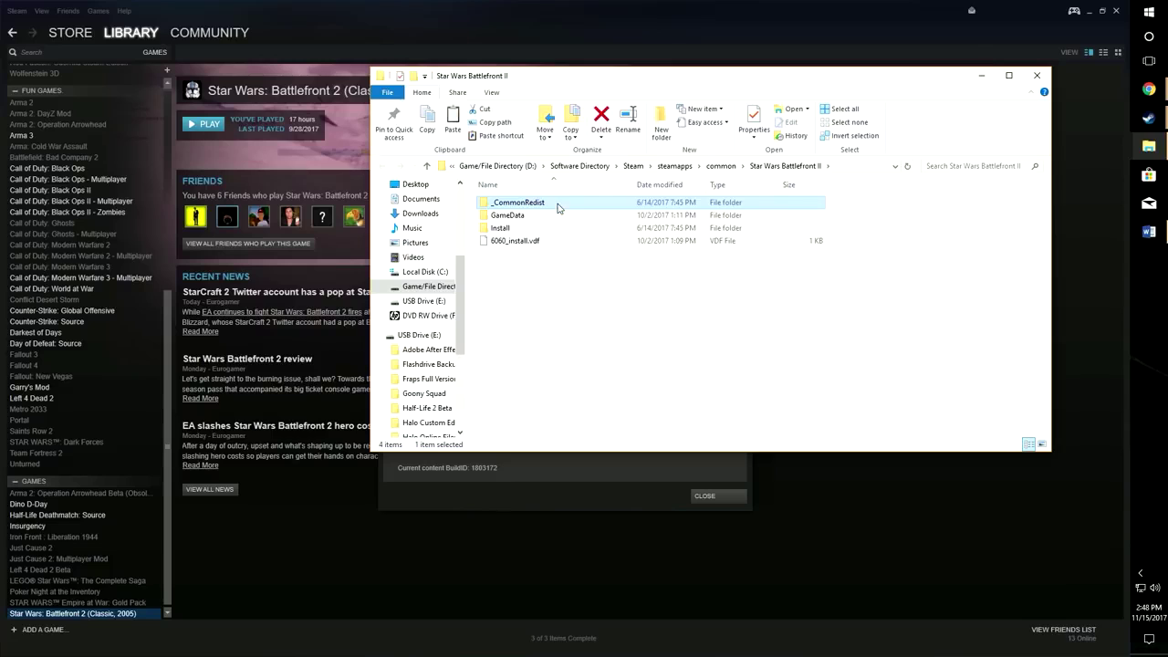
pyautogui.doubleClick(556, 207)
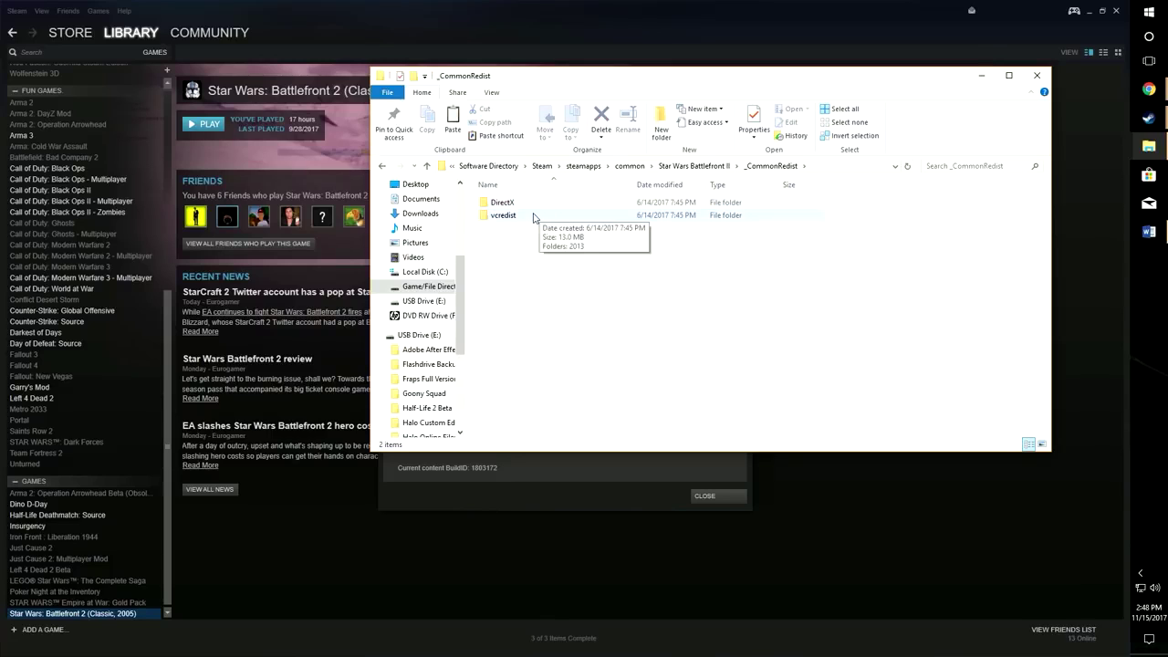
pyautogui.doubleClick(533, 202)
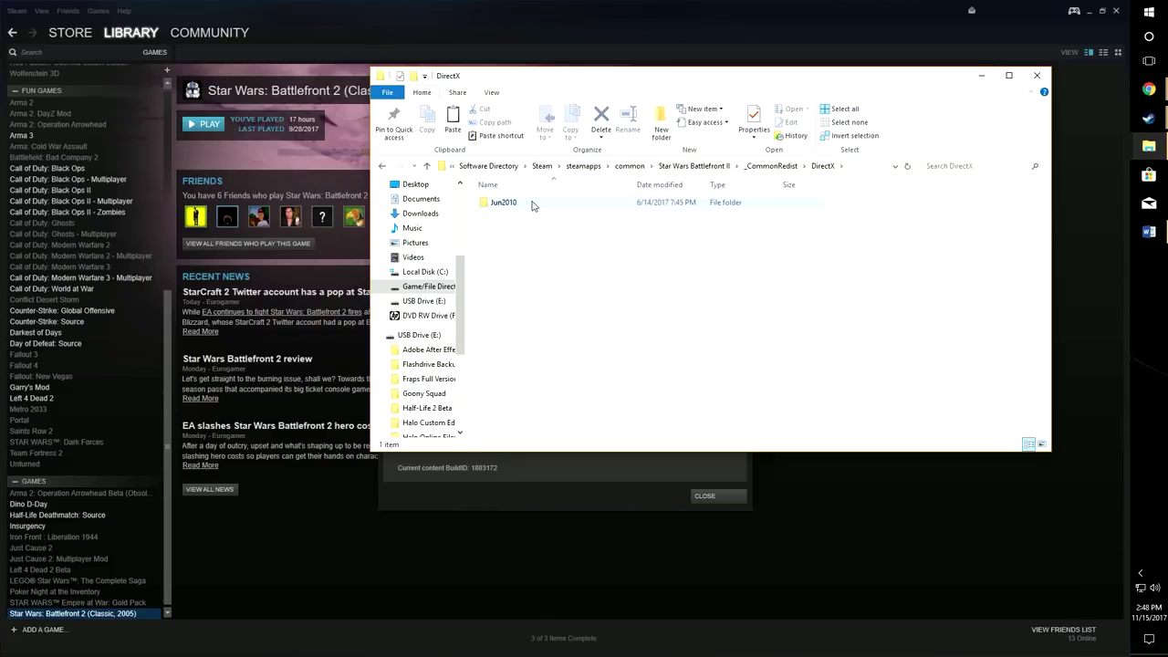
pyautogui.doubleClick(533, 204)
pyautogui.scroll(-15, 546, 297)
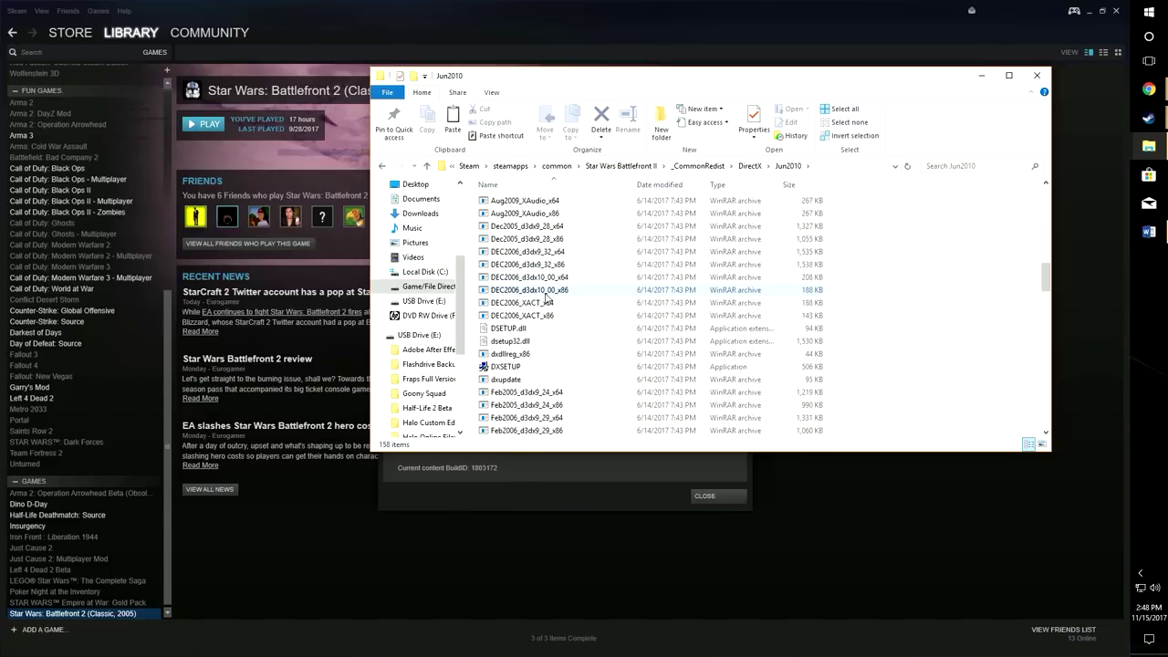
pyautogui.scroll(-2, 546, 297)
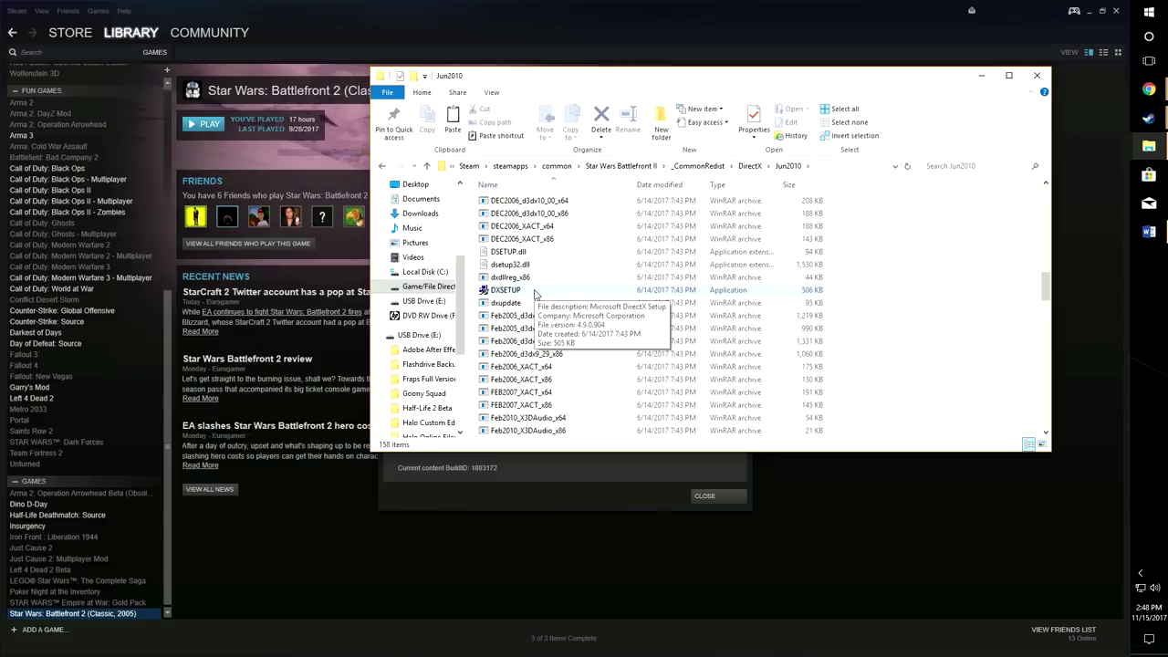
# Return to the Star Wars Battlefront II folder, then close it and the game's properties
pyautogui.click(384, 167)
pyautogui.click(383, 166)
pyautogui.click(384, 166)
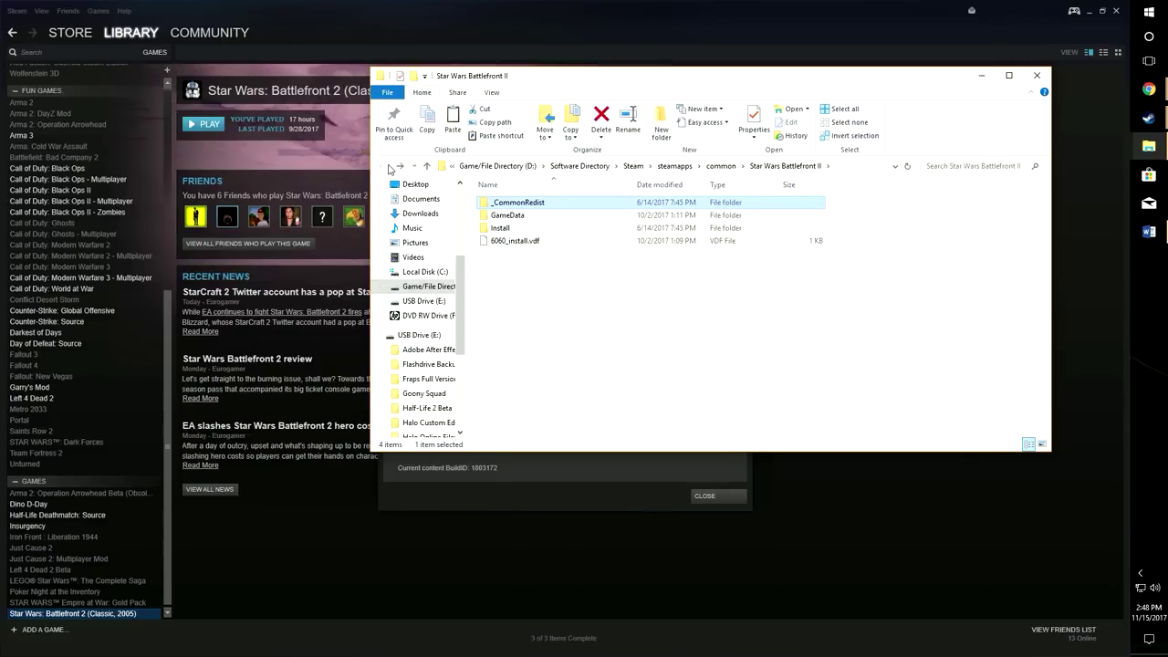
pyautogui.click(1037, 76)
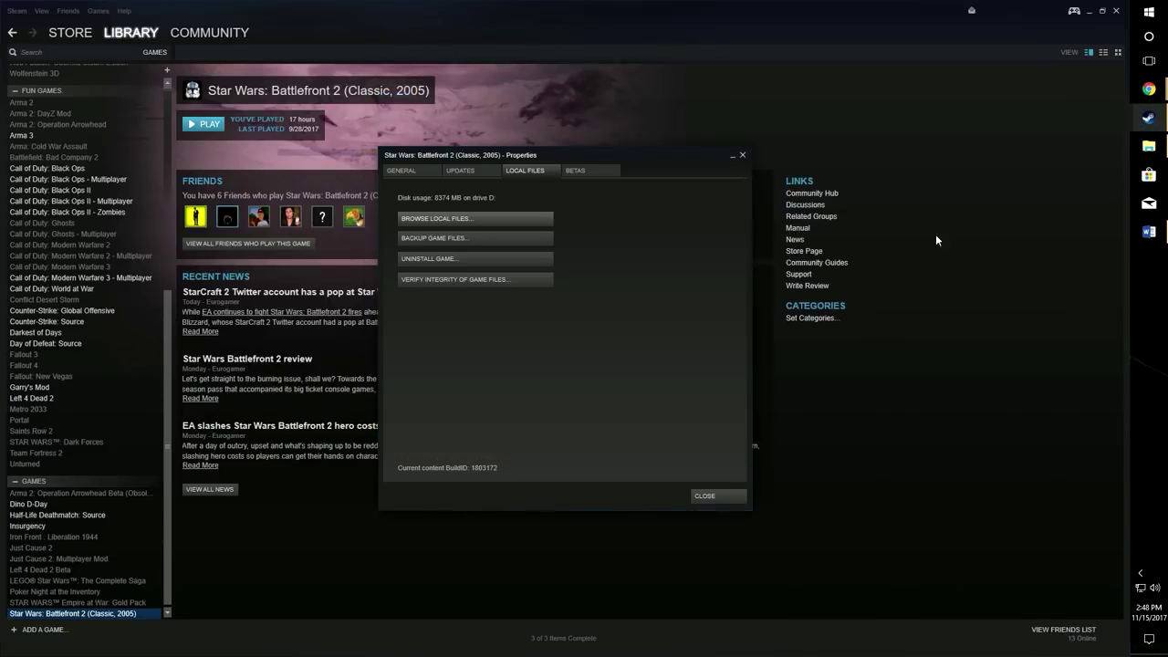
pyautogui.click(731, 495)
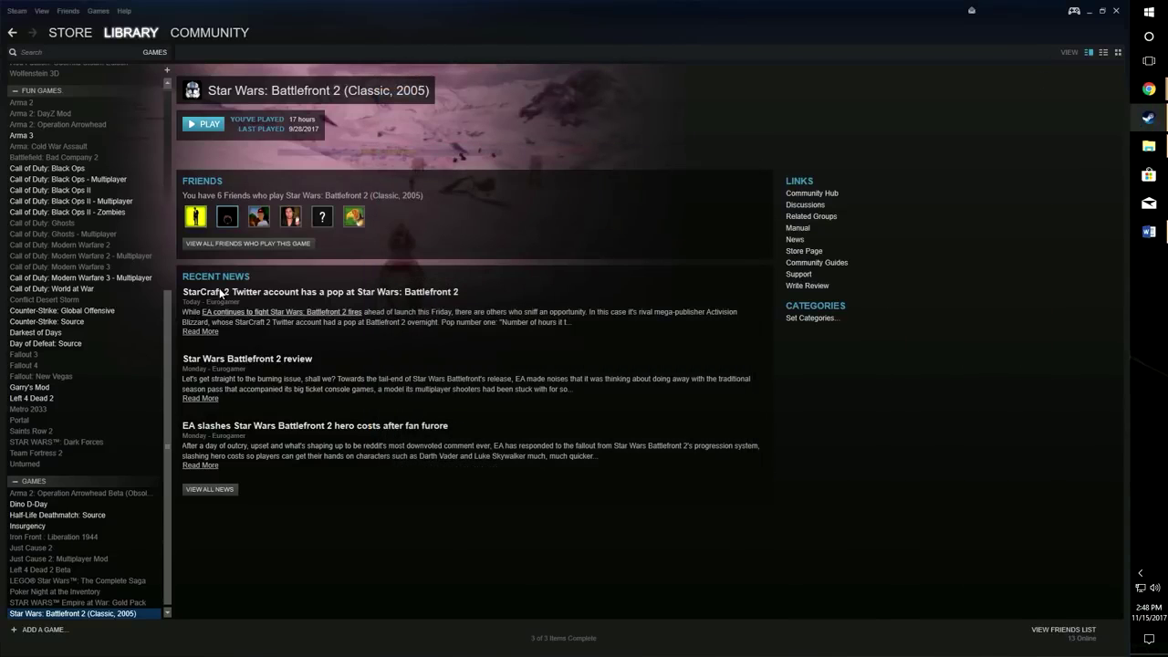
# Open the local files folder of Call of Duty: Black Ops II from its Steam properties
pyautogui.click(65, 191)
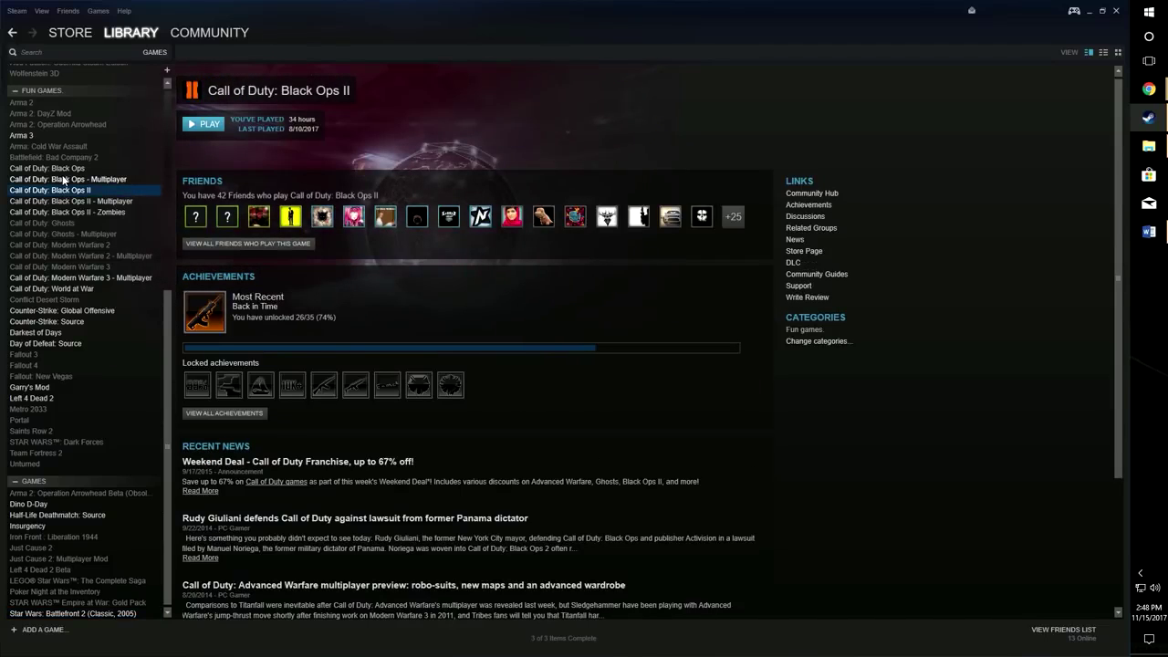
pyautogui.rightClick(66, 189)
pyautogui.click(102, 359)
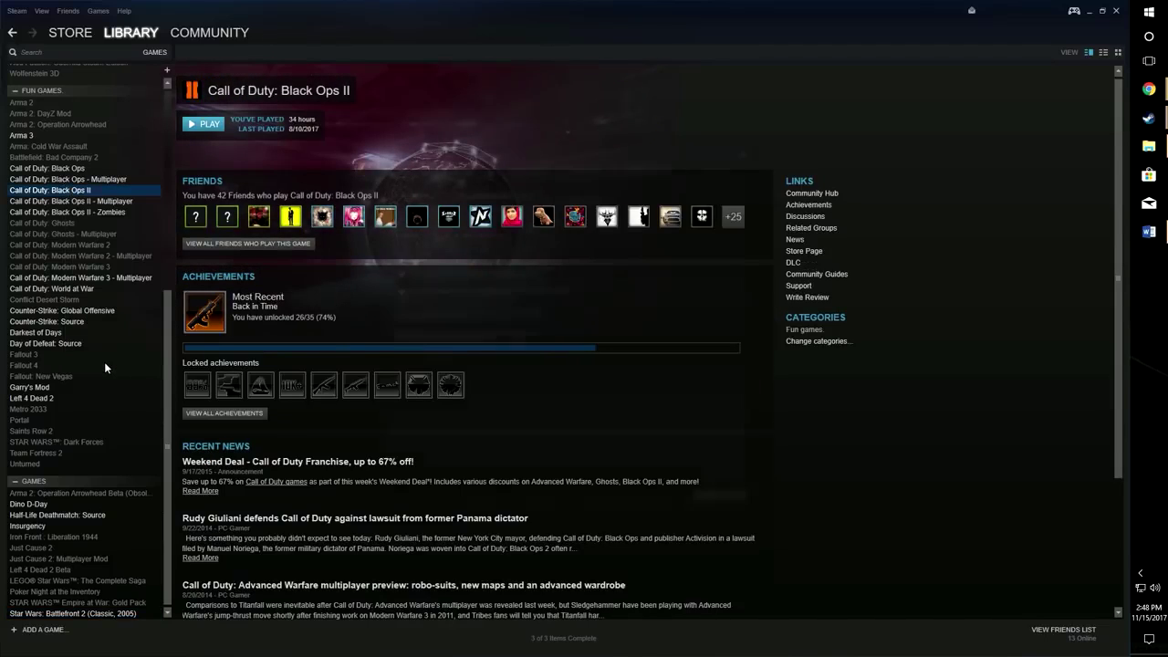
pyautogui.click(535, 171)
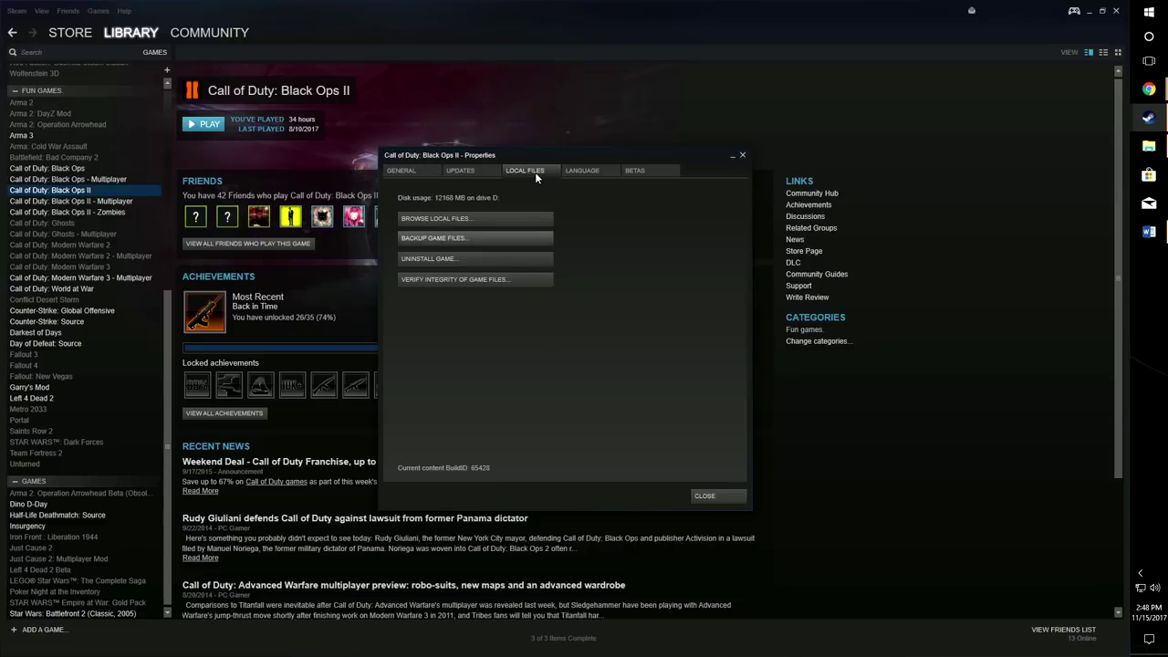
pyautogui.click(497, 223)
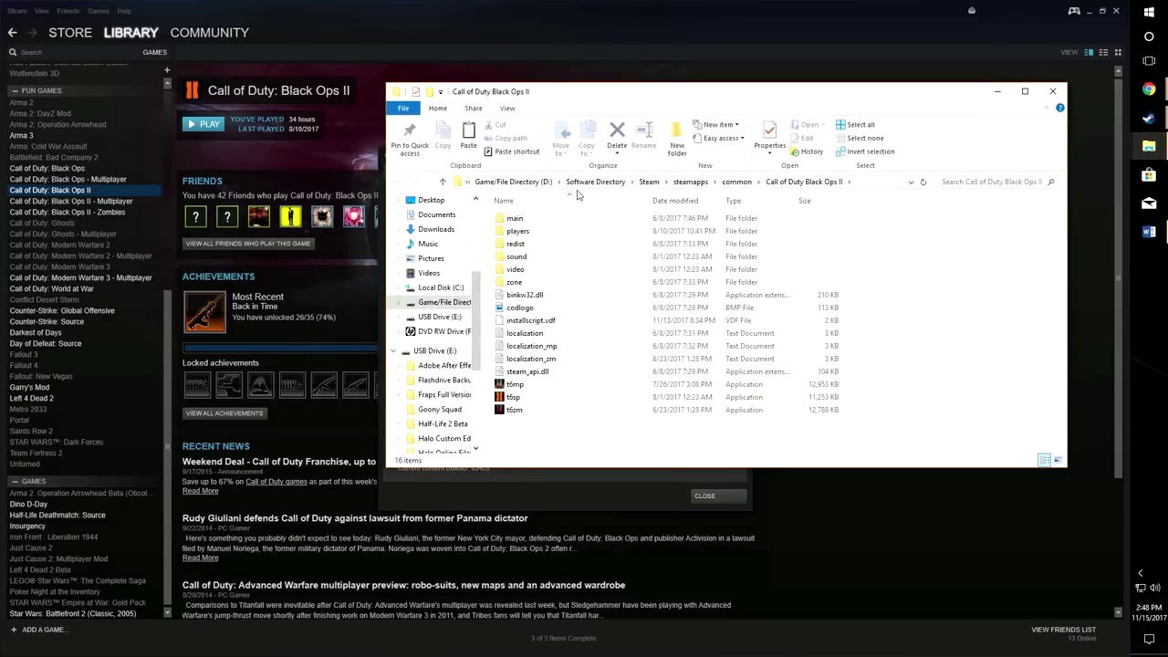
# Locate the DXSETUP application in the redist\DirectX folder of Call of Duty Black Ops II
pyautogui.doubleClick(534, 245)
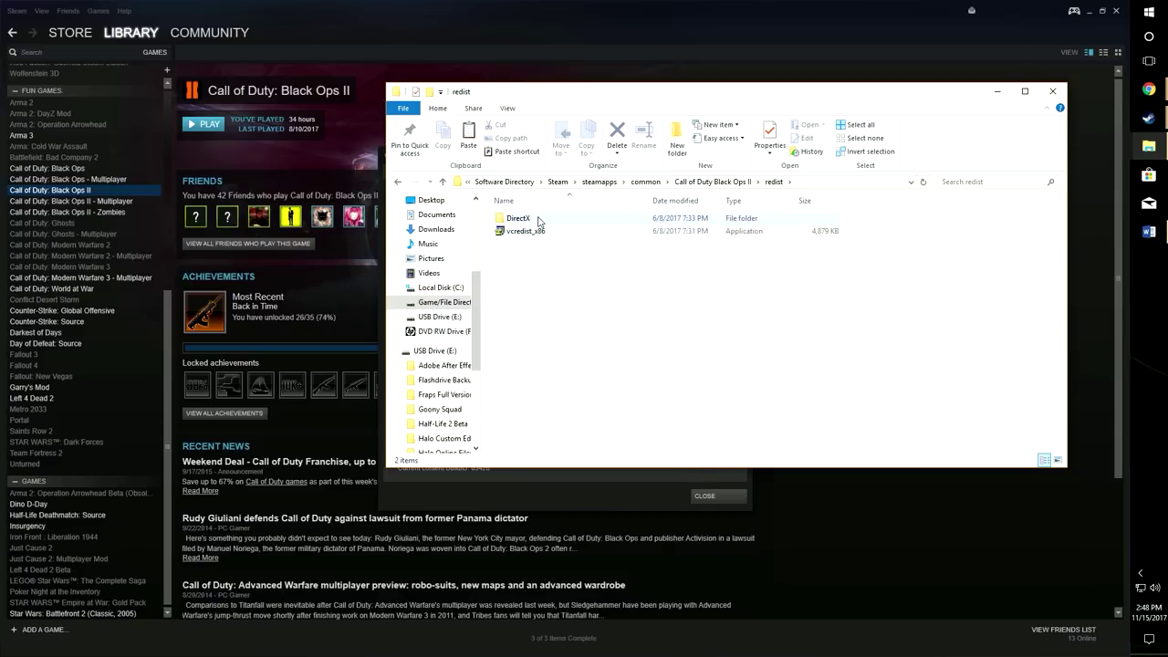
pyautogui.doubleClick(528, 220)
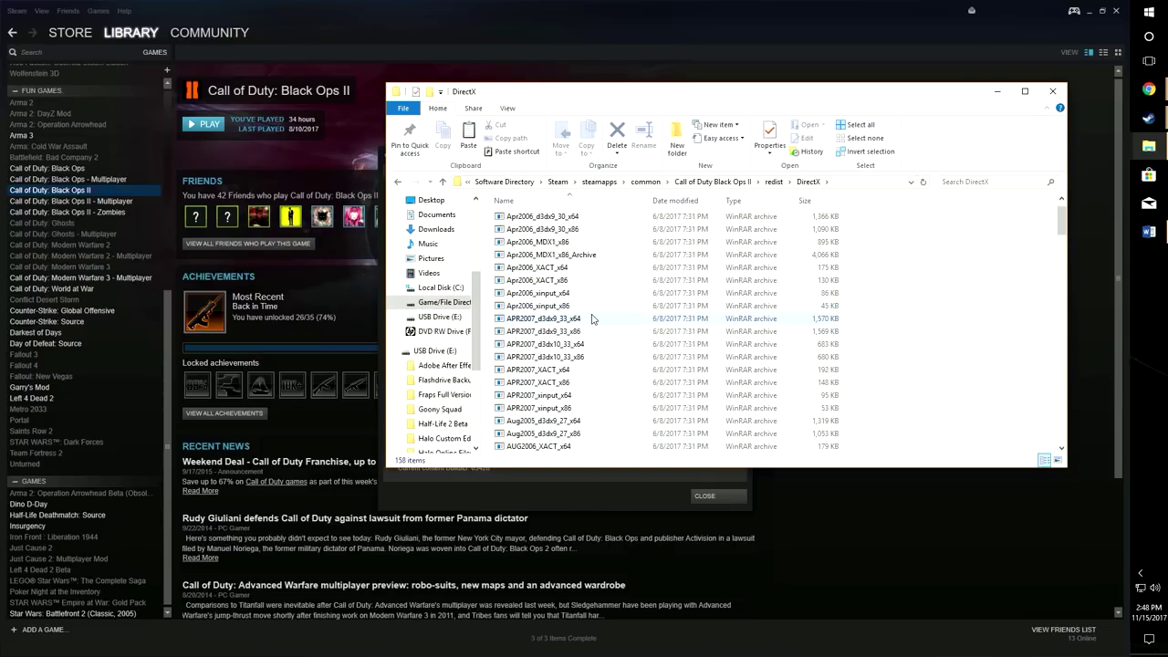
pyautogui.scroll(-15, 593, 321)
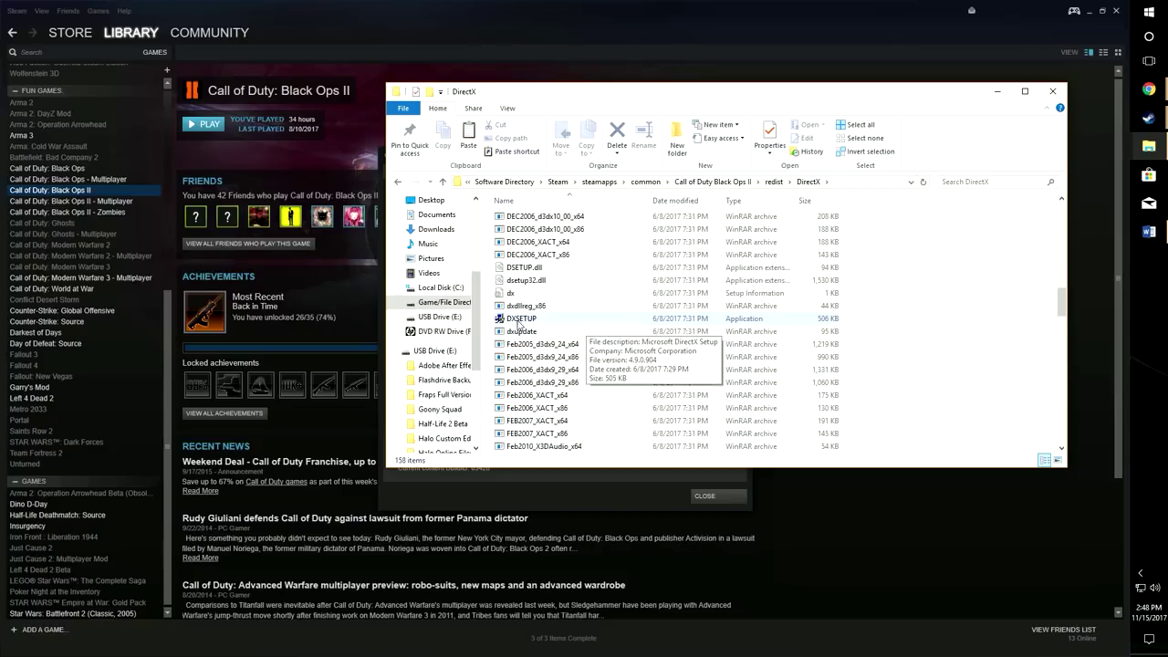
# Return to the Call of Duty Black Ops II folder, then close it and the game's properties
pyautogui.click(398, 183)
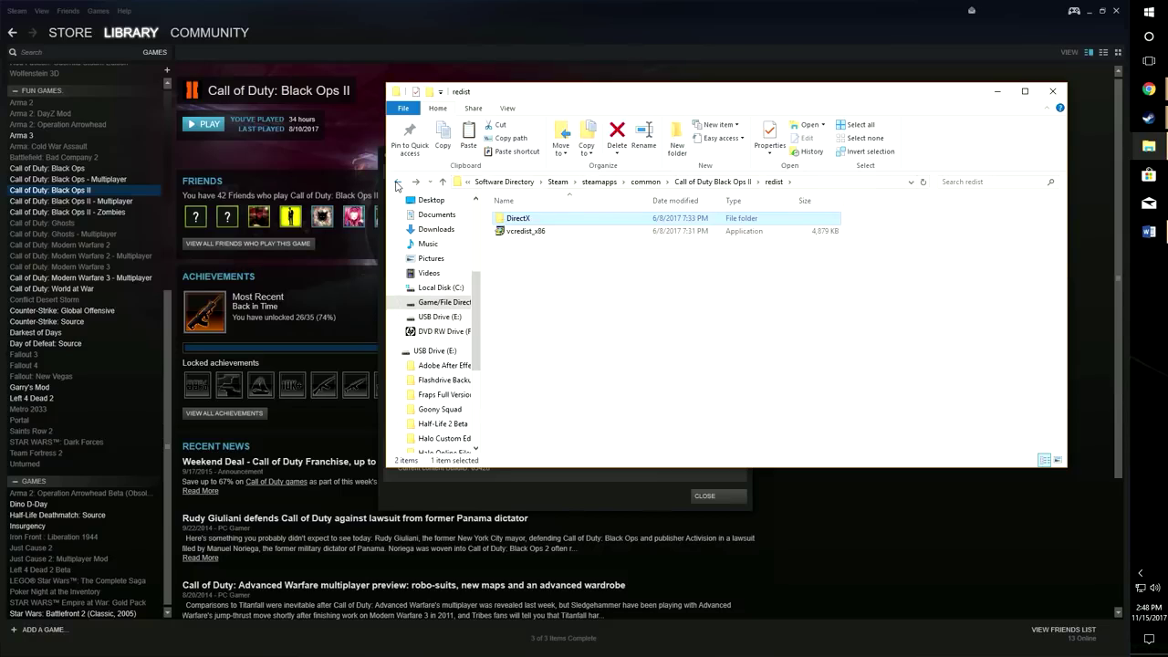
pyautogui.click(398, 182)
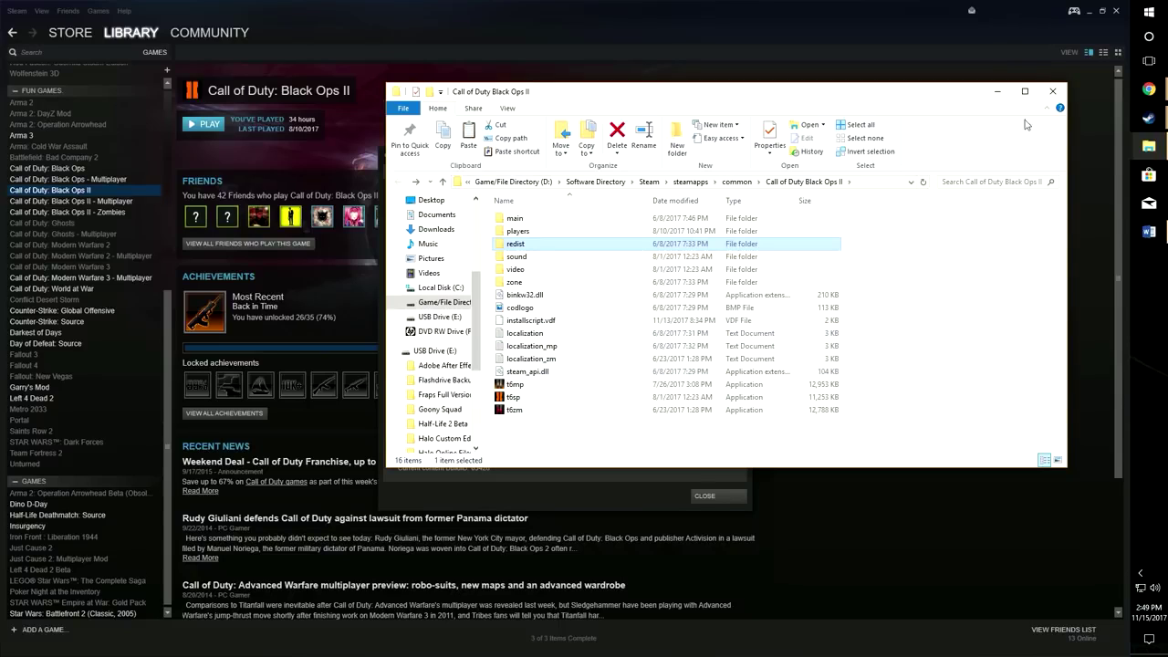
pyautogui.click(1055, 93)
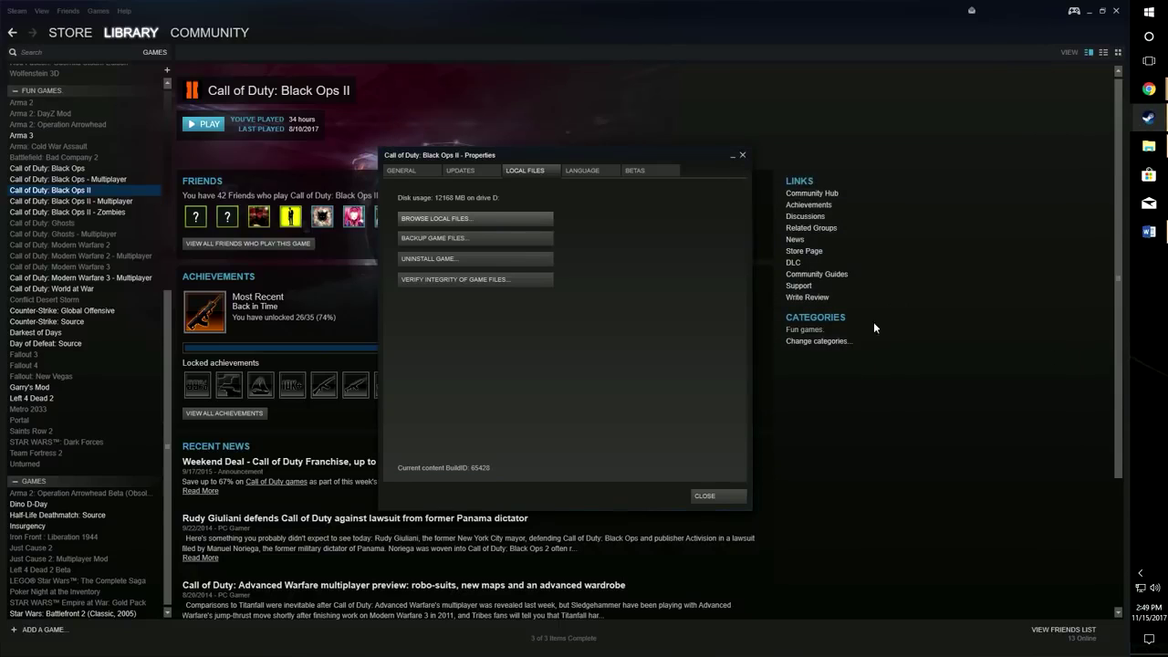
pyautogui.click(708, 494)
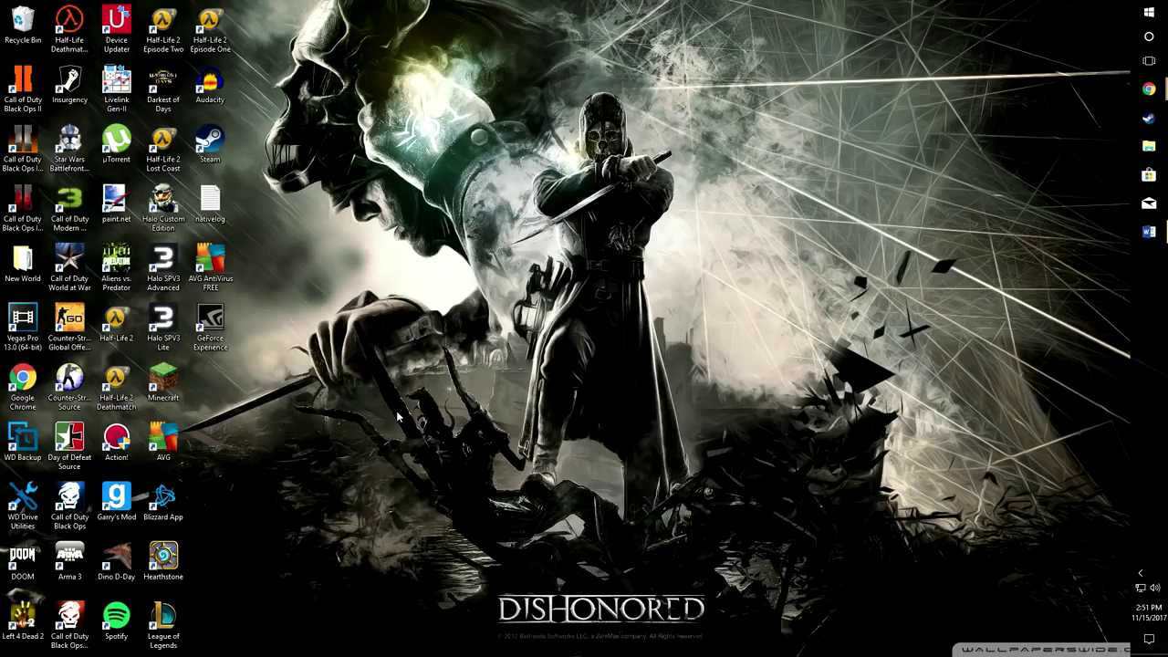
# Switch to Steam, open Dino D-Day's local files folder and select all of its contents
pyautogui.click(1149, 117)
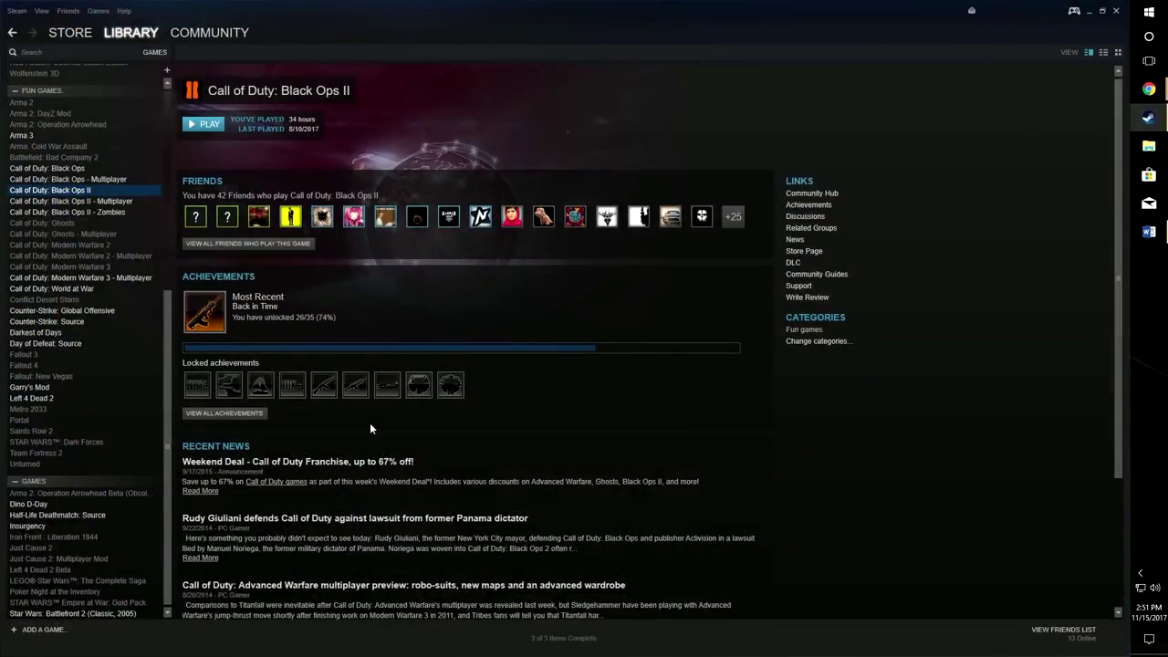
pyautogui.click(37, 504)
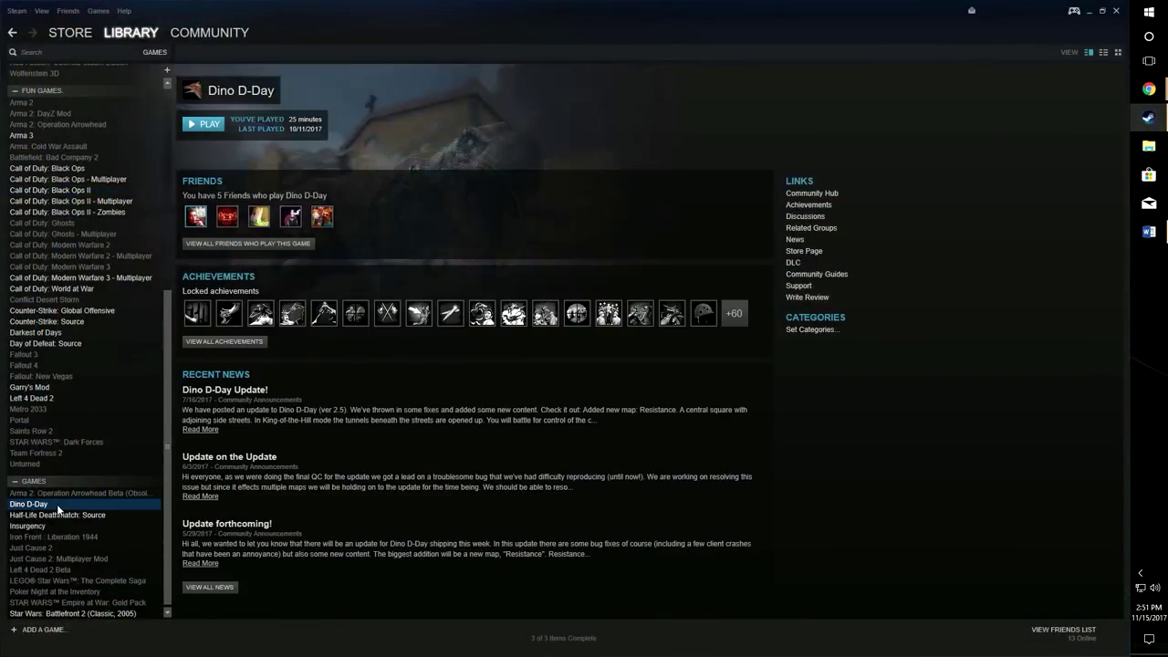
pyautogui.rightClick(56, 509)
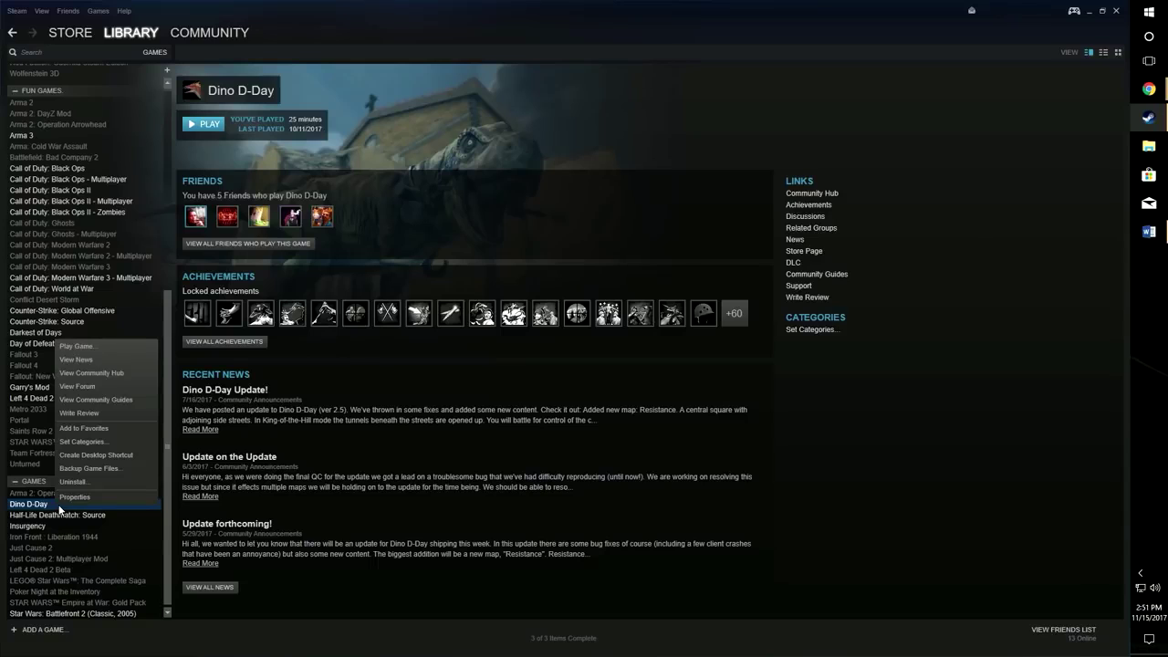
pyautogui.click(74, 499)
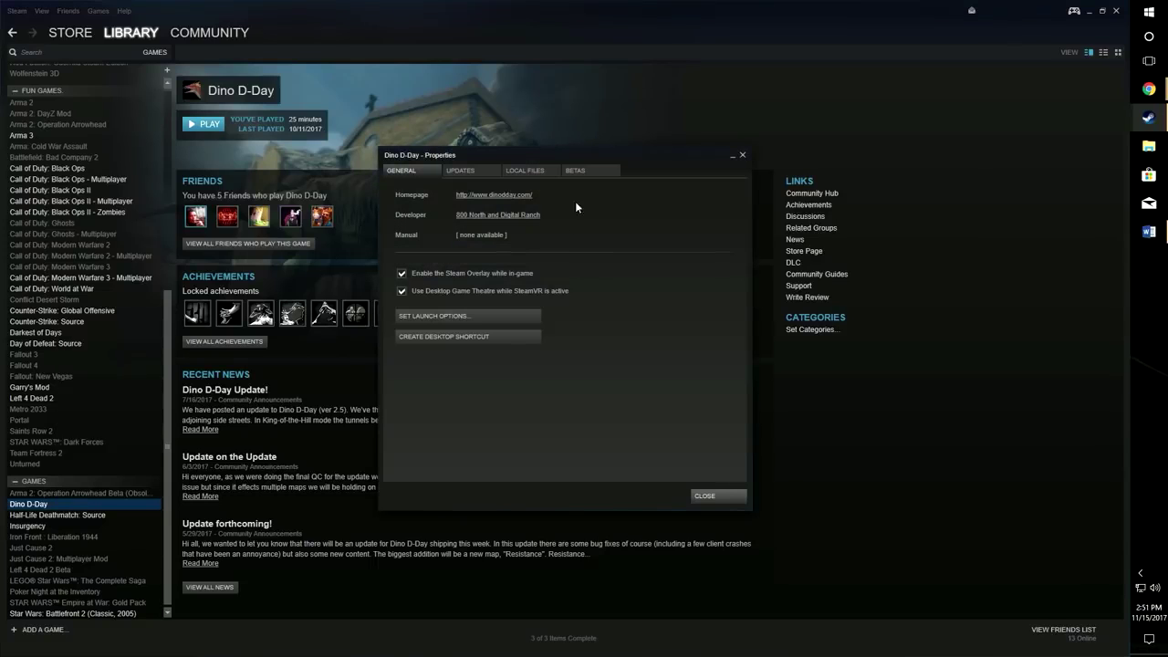
pyautogui.click(529, 170)
pyautogui.click(496, 218)
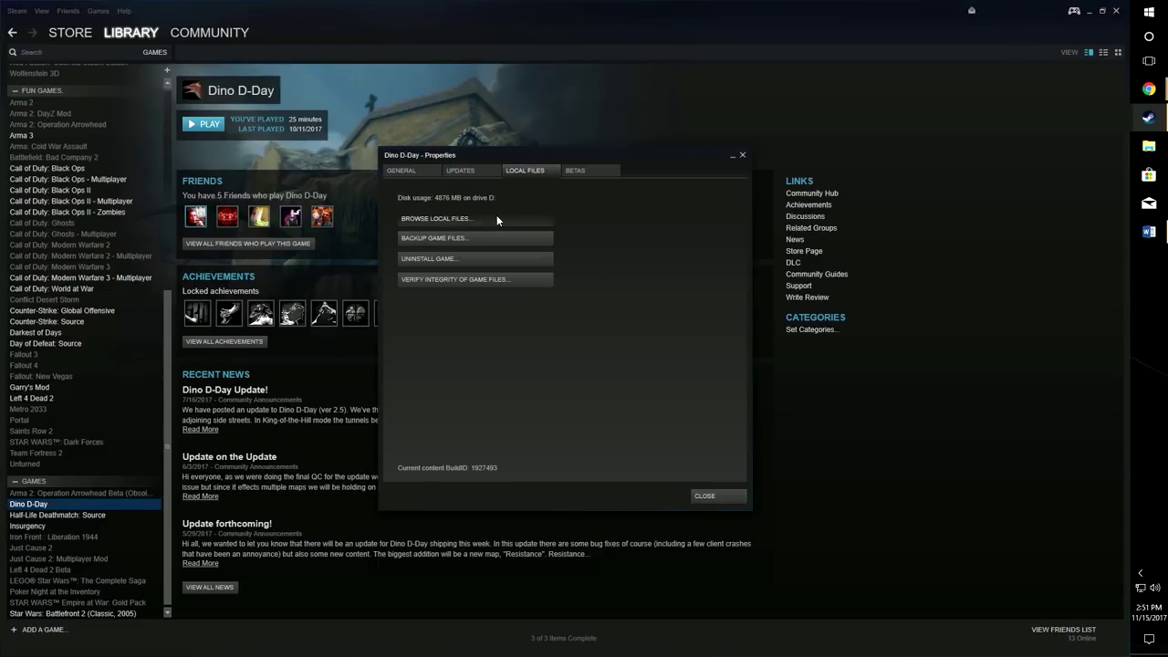
pyautogui.hotkey('ctrl', 'a')
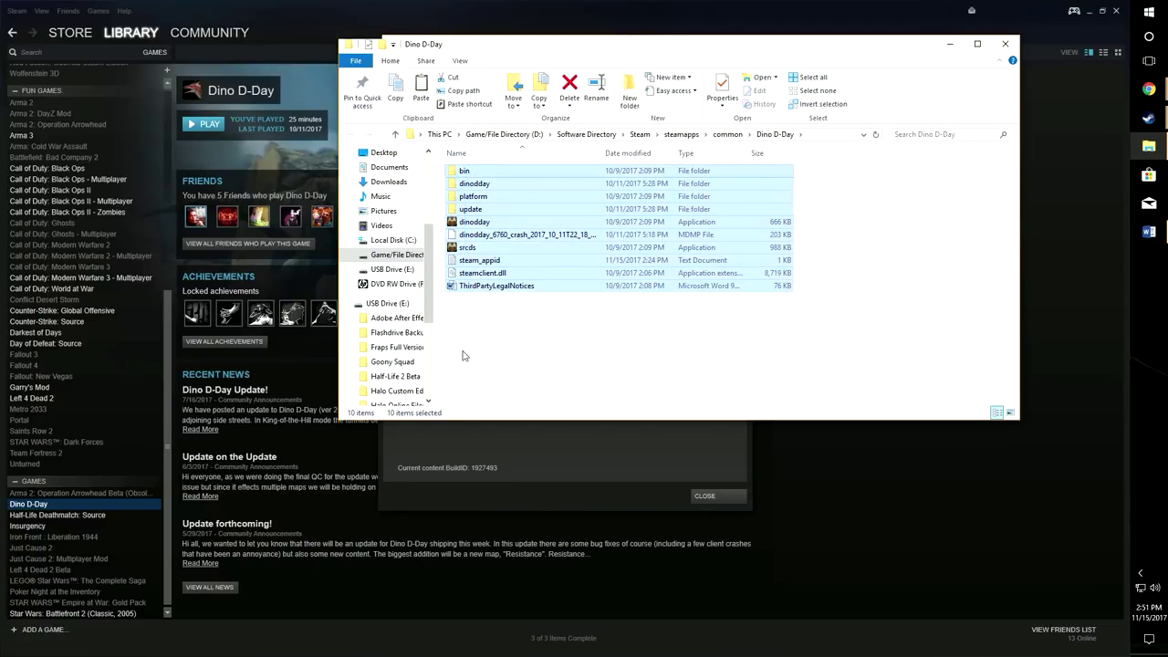
# Open the Dino D-Day Backup folder inside Software Directory on the Game/File Directory (D:) drive
pyautogui.click(418, 256)
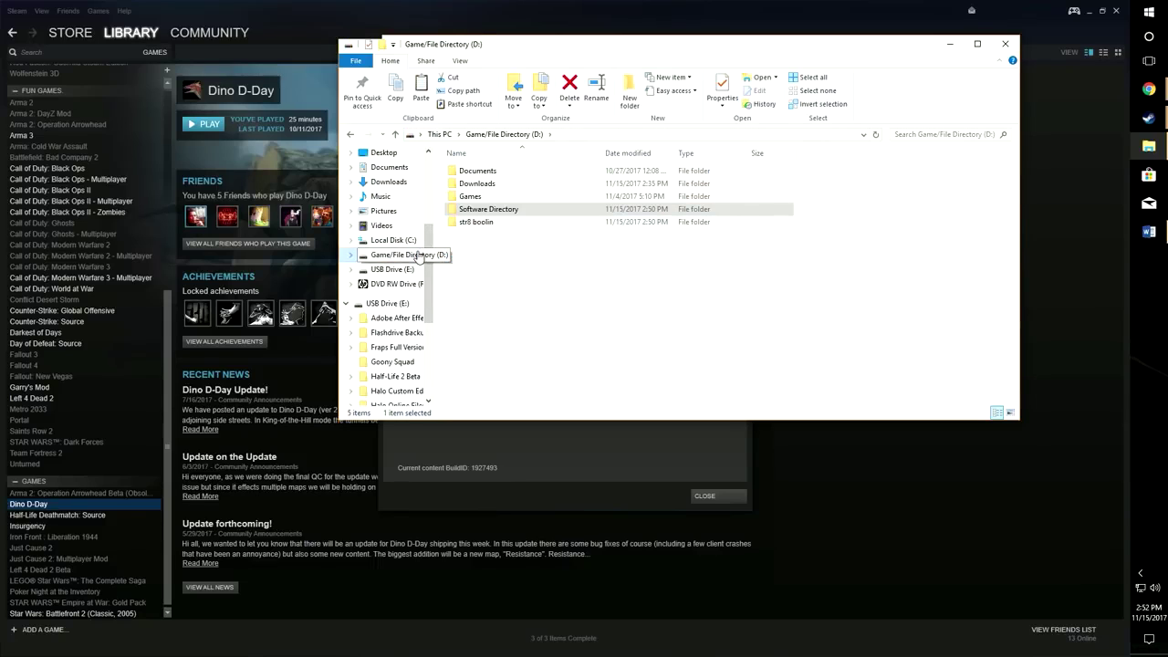
pyautogui.doubleClick(508, 210)
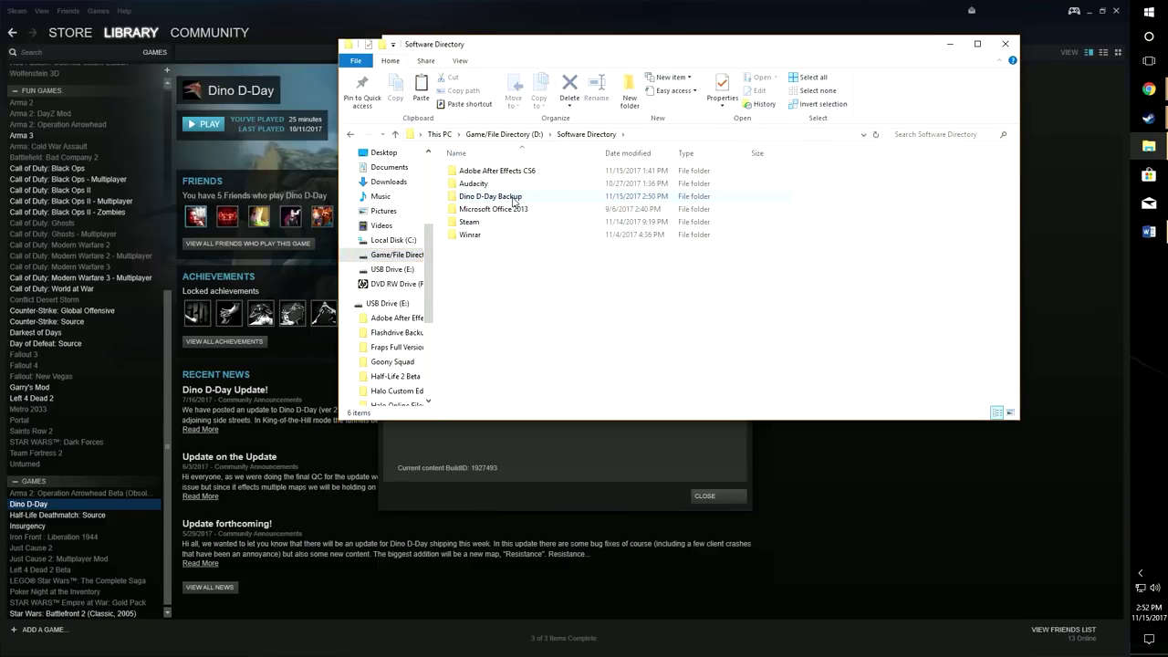
pyautogui.doubleClick(493, 196)
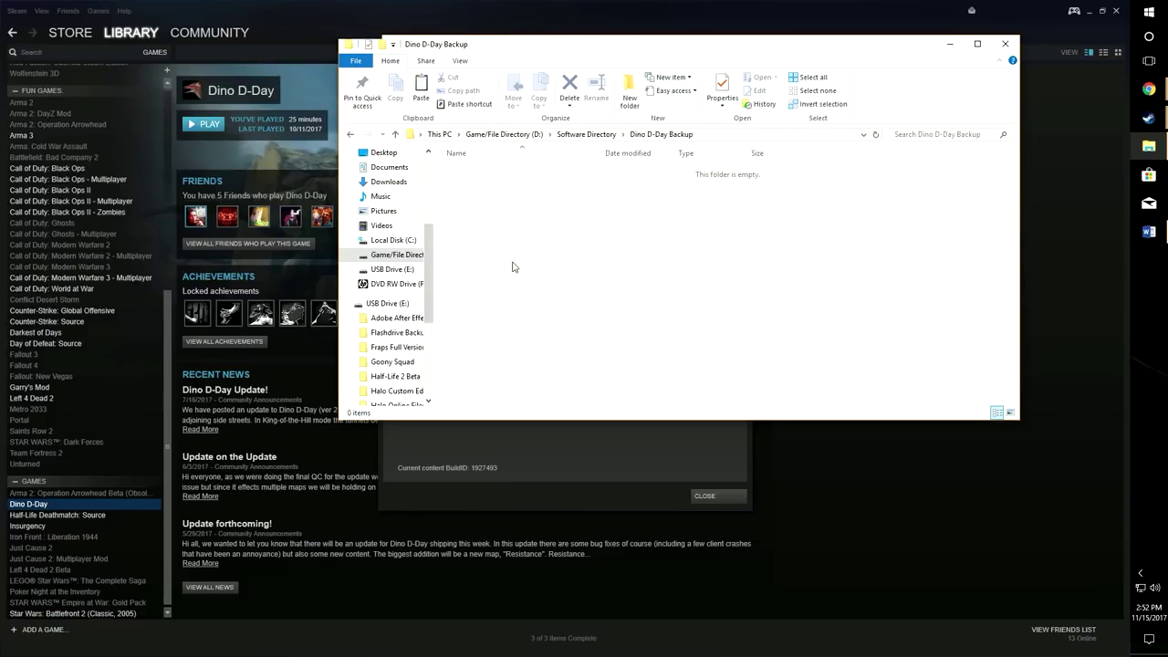
# Paste the copied game files into the Dino D-Day Backup folder, then minimize it and close the game's properties
pyautogui.hotkey('ctrl', 'v')
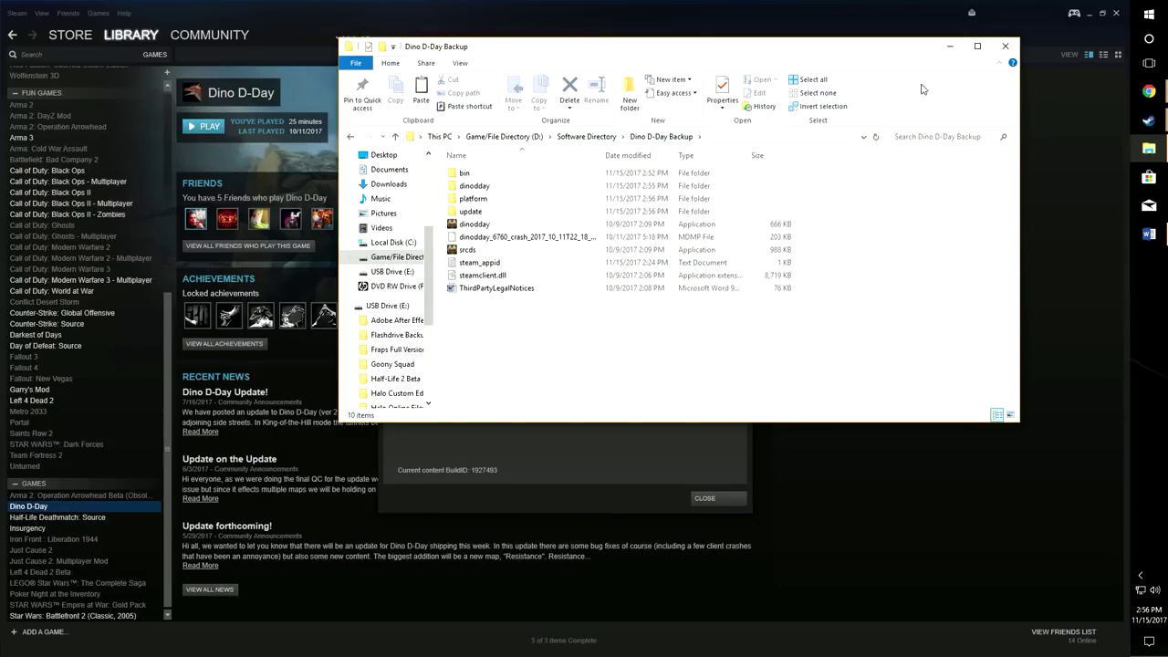
pyautogui.click(951, 45)
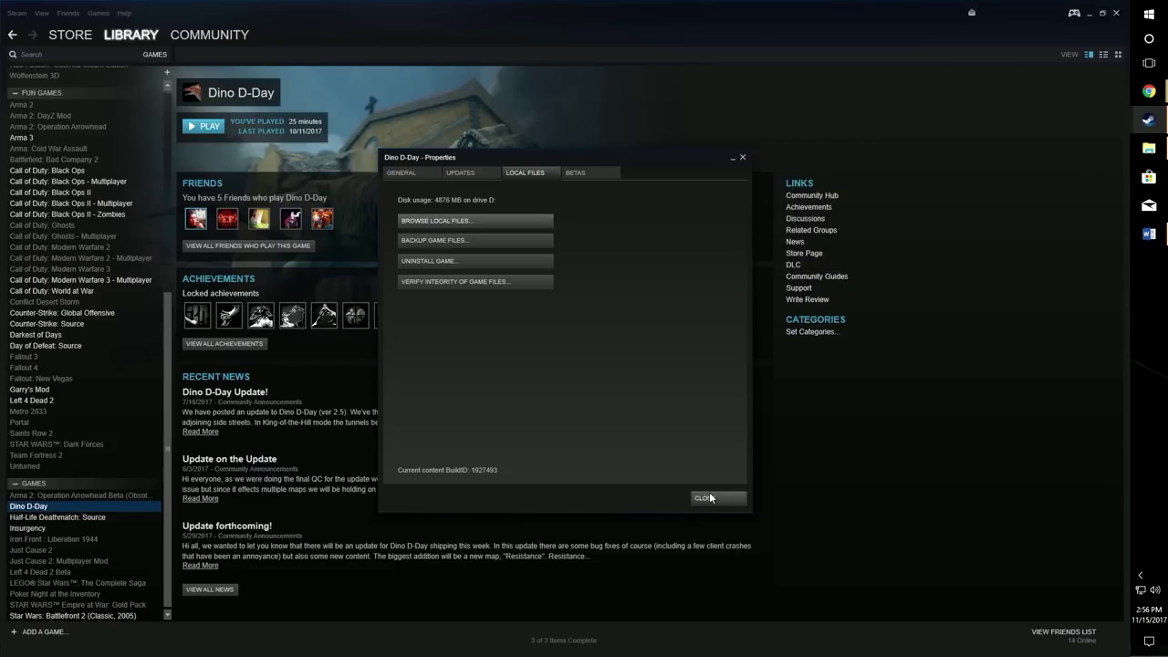
pyautogui.click(710, 498)
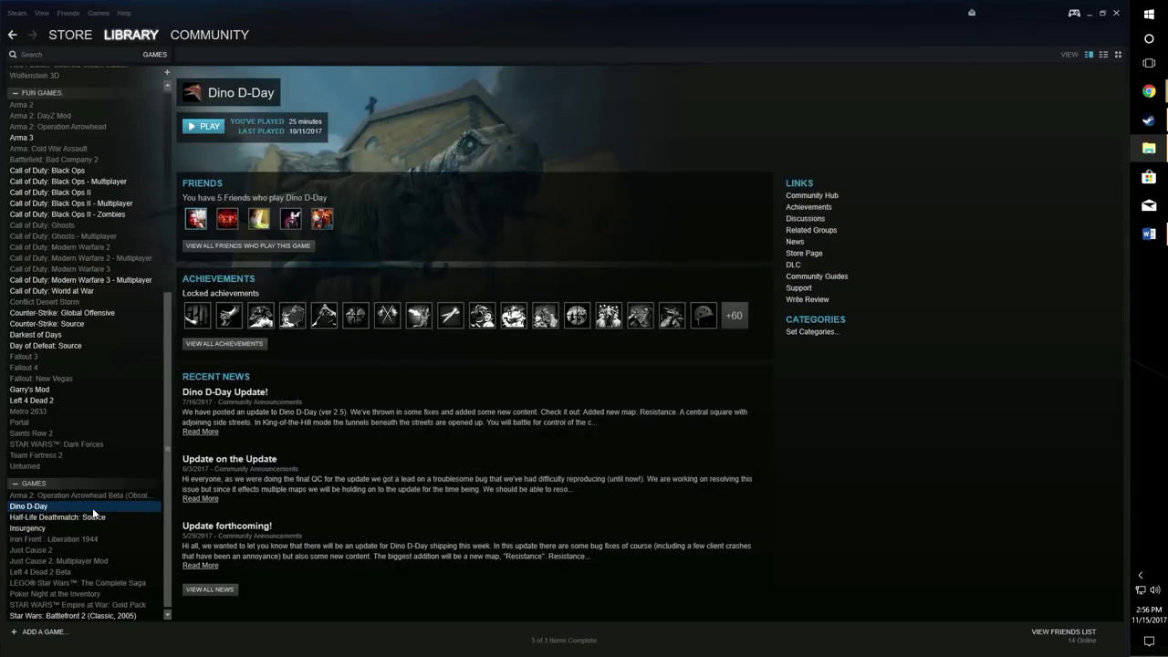
# Look through the general, update, local file and beta settings in Dino D-Day's properties, then close them
pyautogui.rightClick(93, 506)
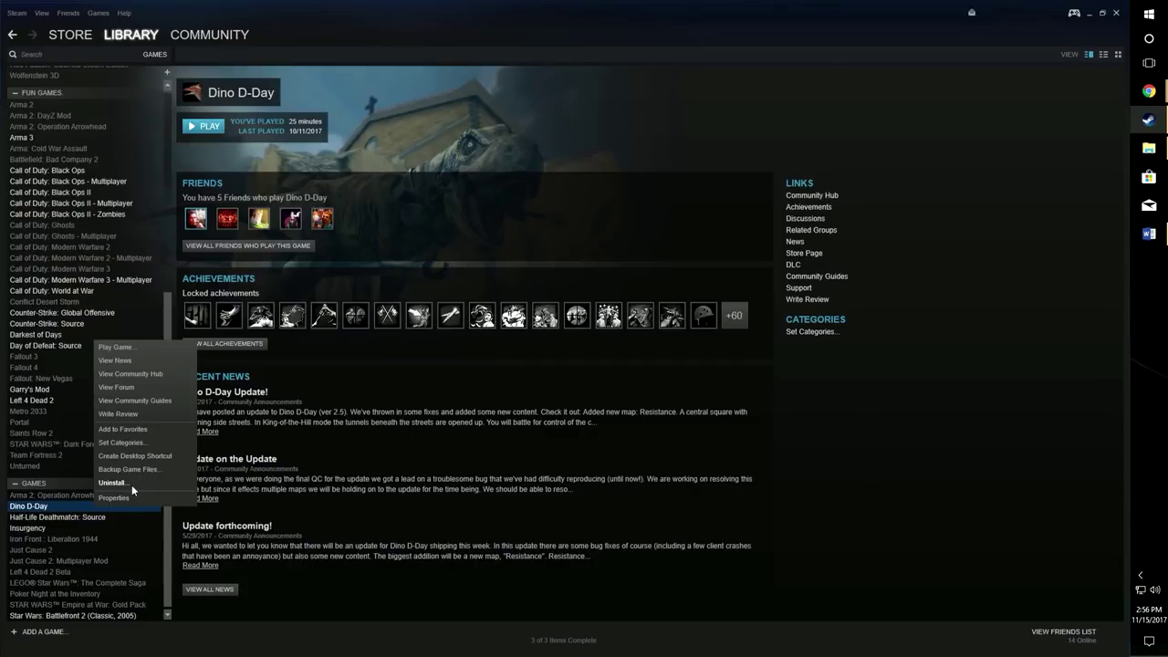
pyautogui.click(127, 496)
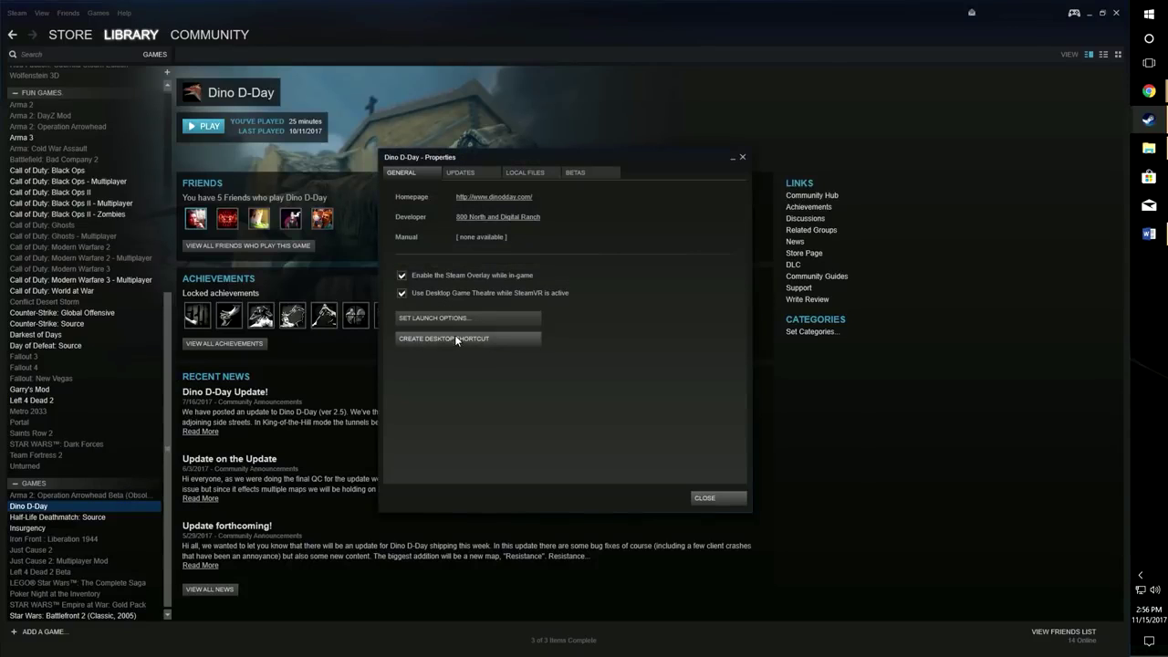
pyautogui.click(518, 174)
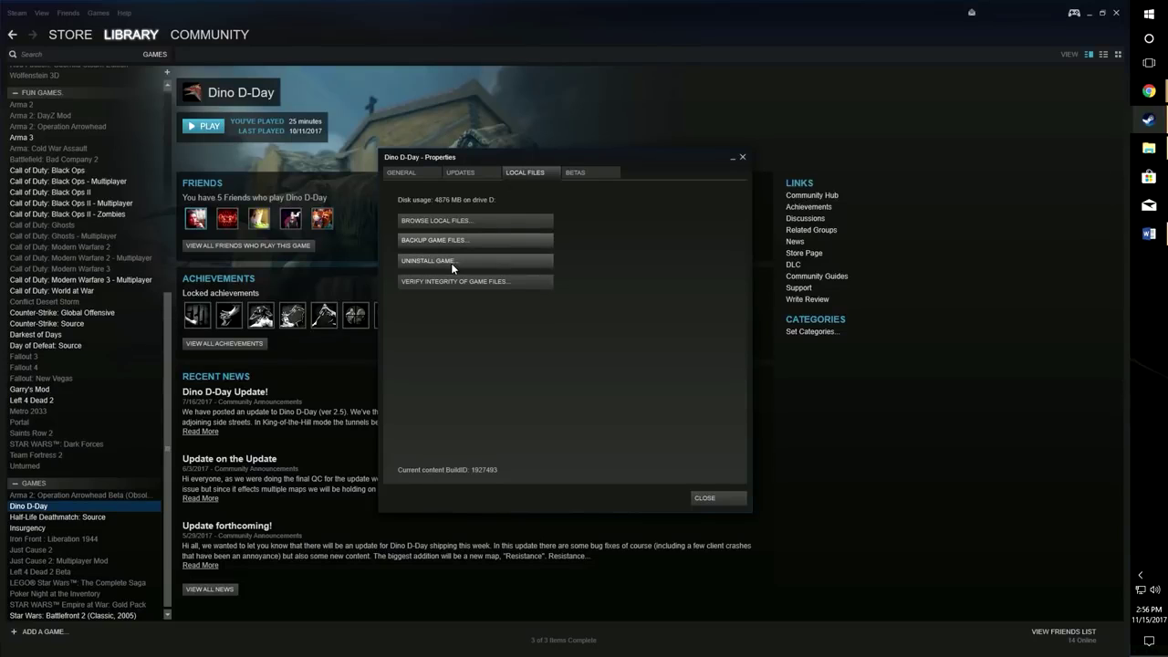
pyautogui.click(461, 172)
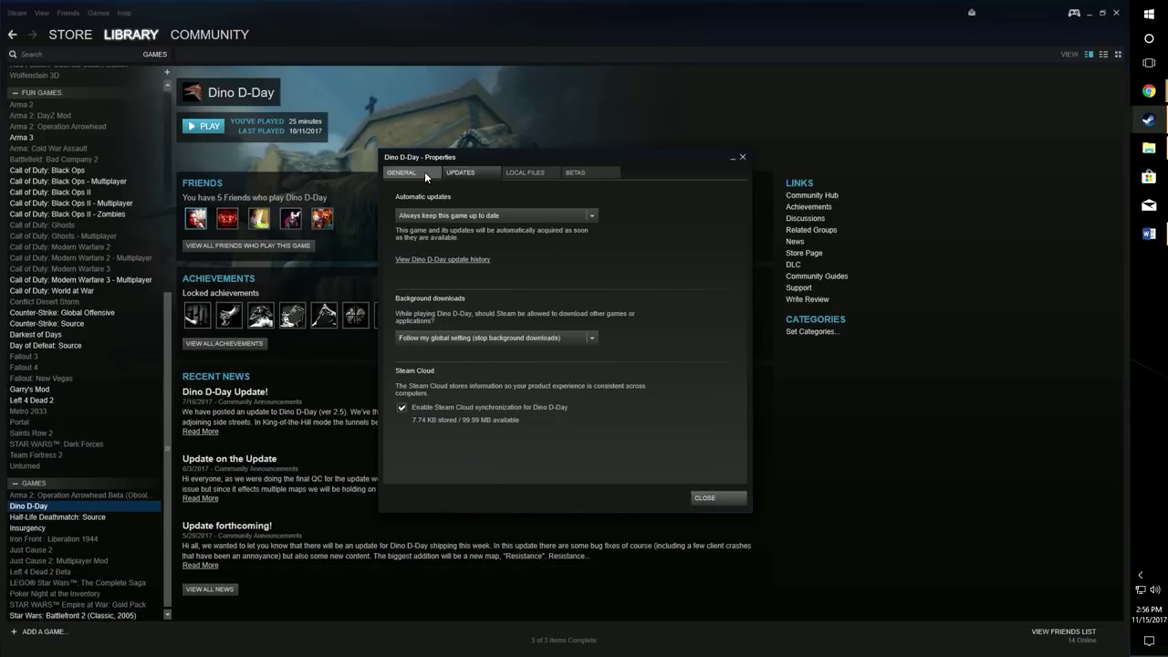
pyautogui.click(424, 172)
pyautogui.click(569, 171)
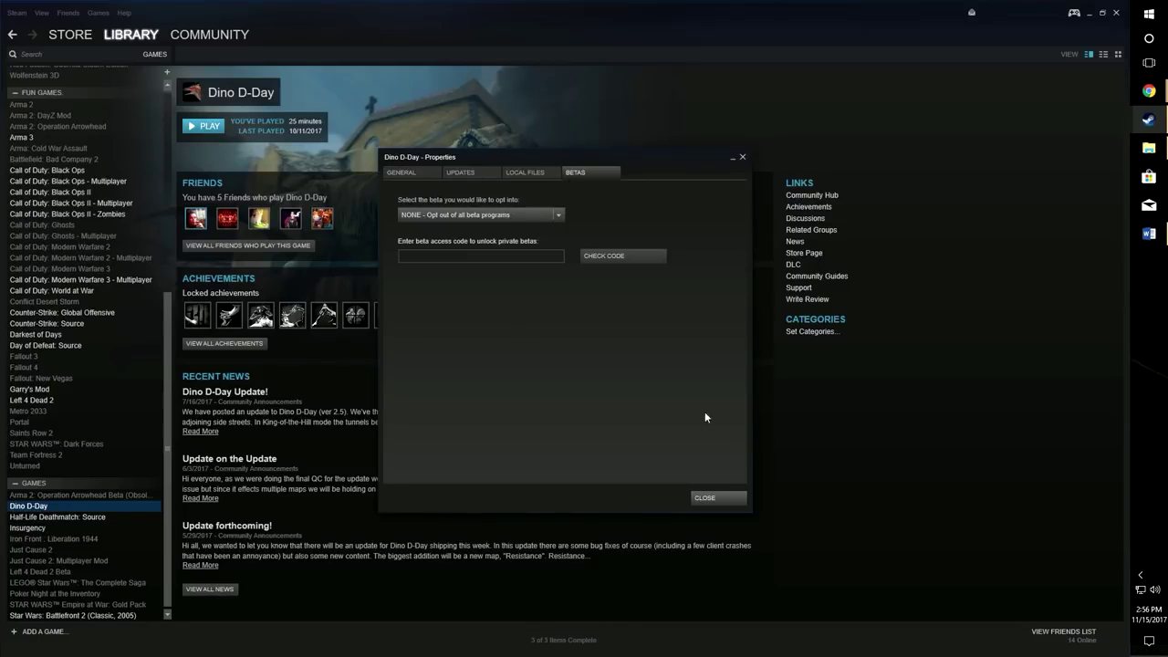
pyautogui.click(731, 499)
# Uninstall Dino D-Day from the Steam library and confirm deleting its game files
pyautogui.rightClick(60, 505)
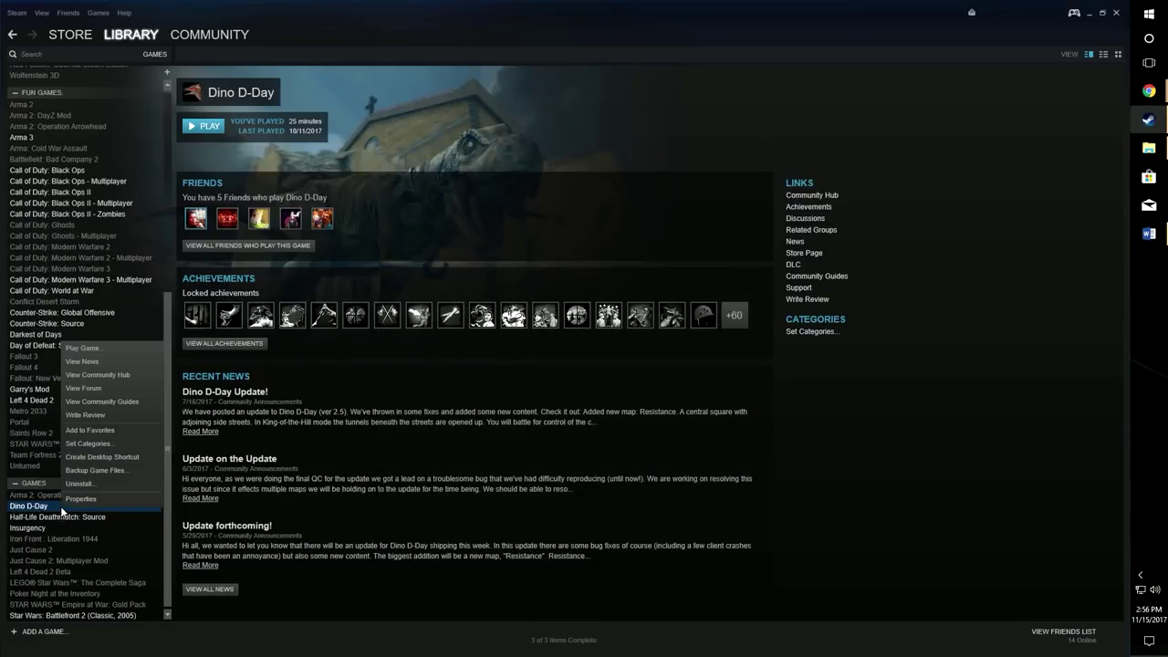
pyautogui.click(122, 483)
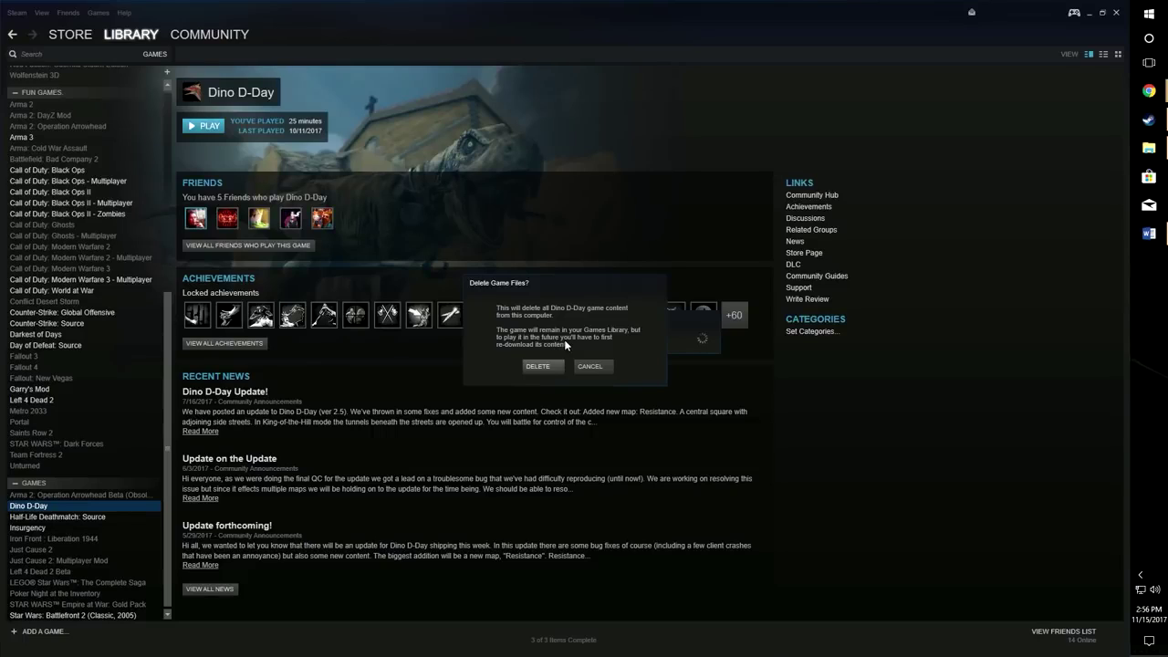
pyautogui.click(543, 369)
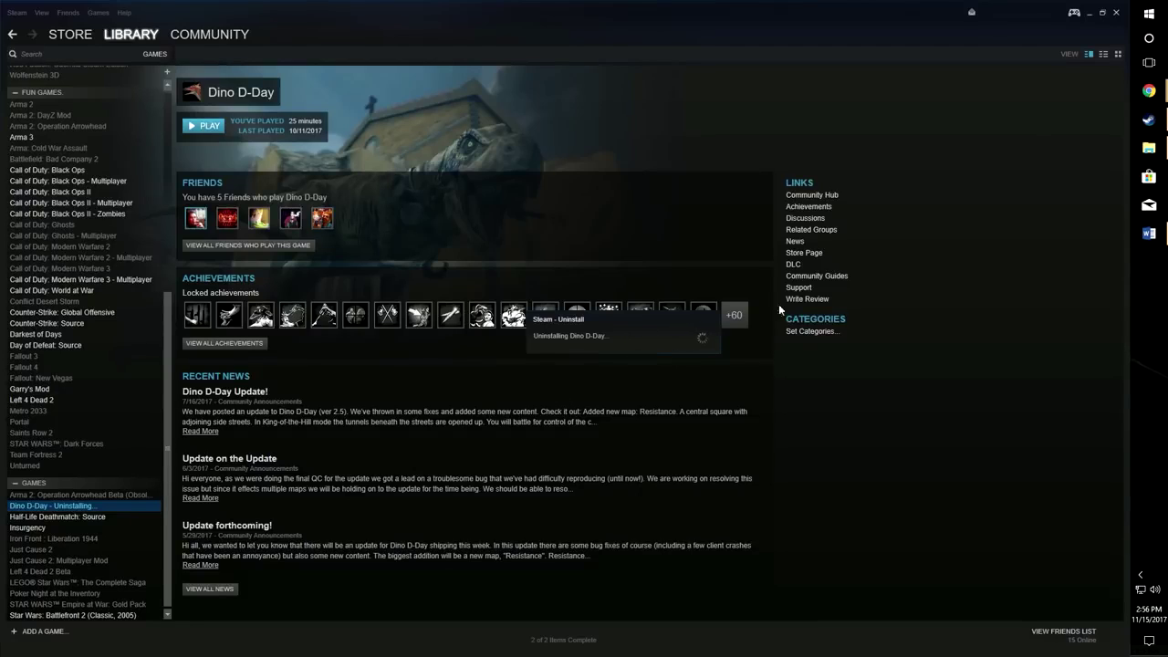
# Launch Task Manager and select the Steam Client Service (32 bit) background process
pyautogui.click(1150, 38)
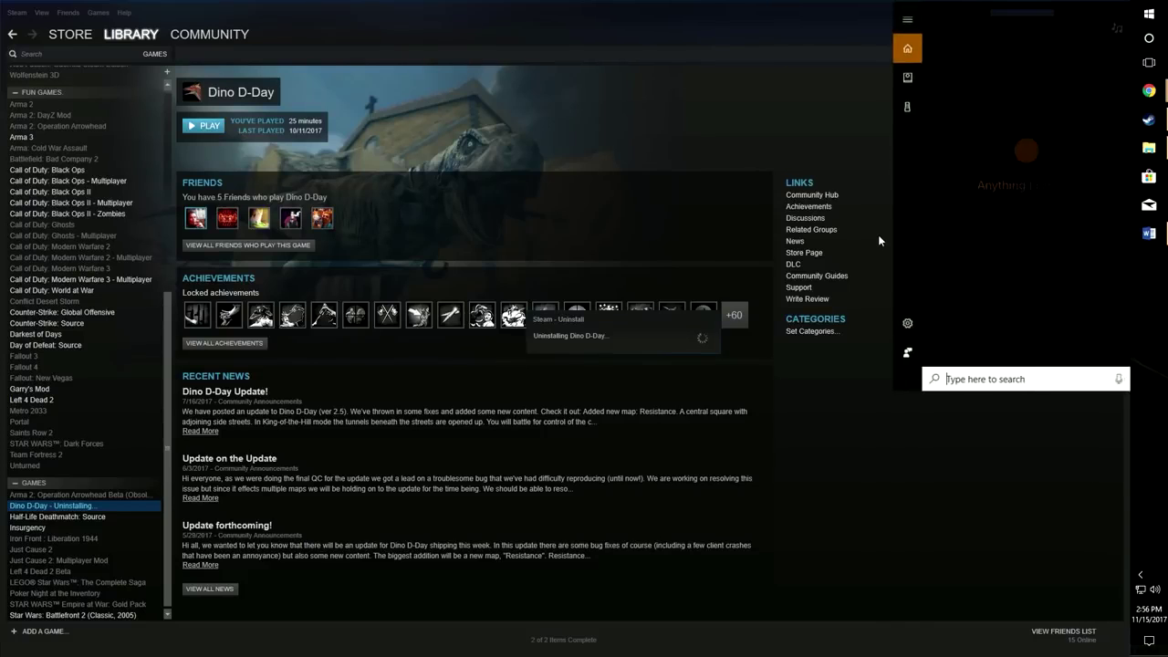
pyautogui.write('task')
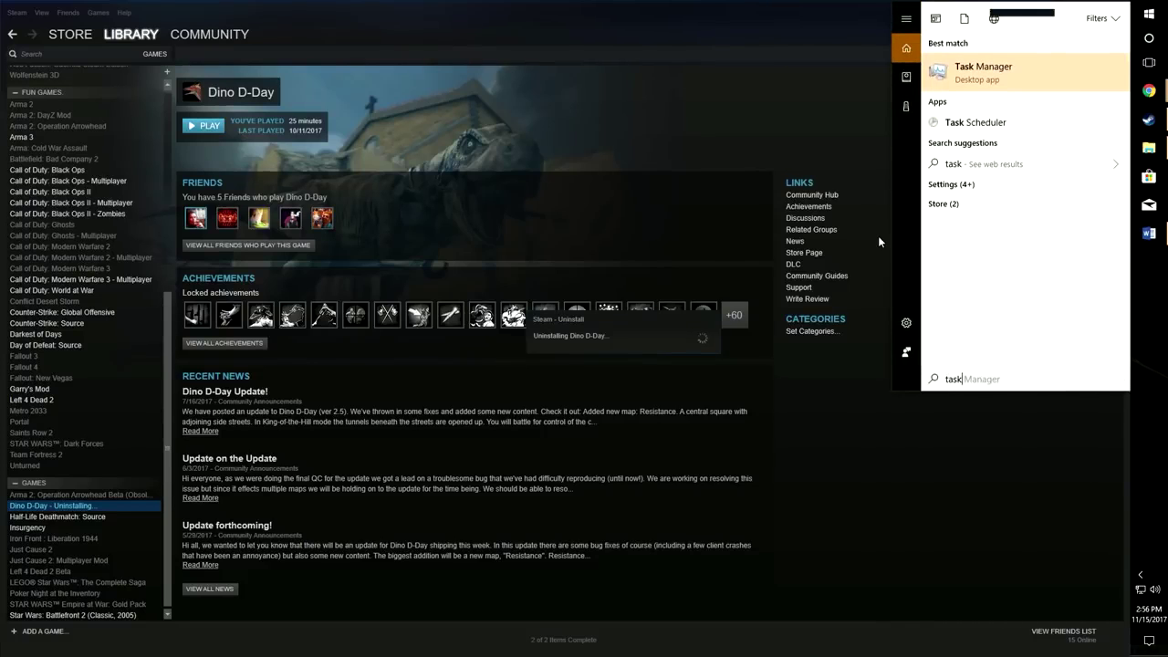
pyautogui.click(1003, 71)
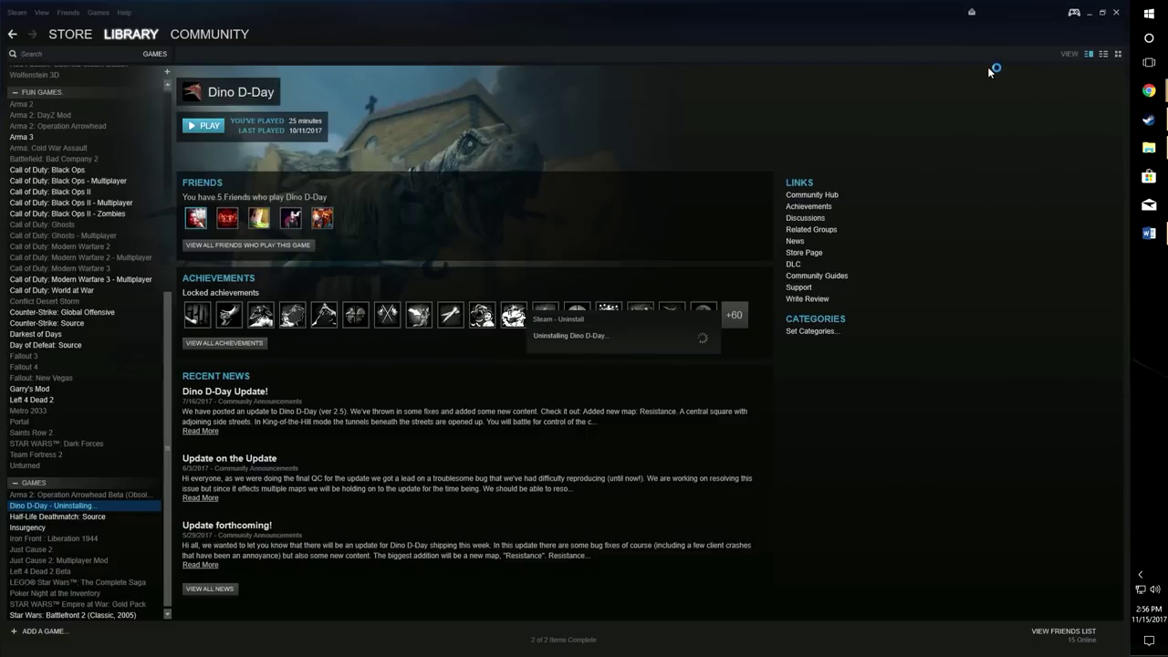
pyautogui.moveTo(286, 82); pyautogui.dragTo(1023, 123)
pyautogui.scroll(-1, 889, 301)
pyautogui.scroll(1, 886, 265)
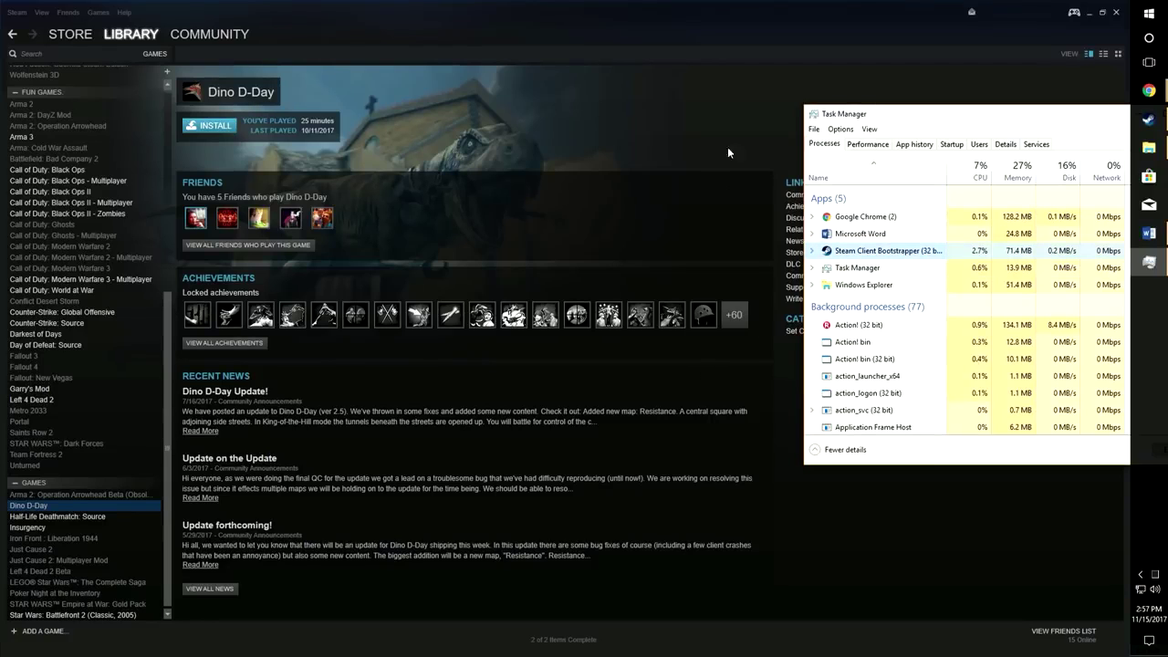
pyautogui.scroll(-12, 931, 320)
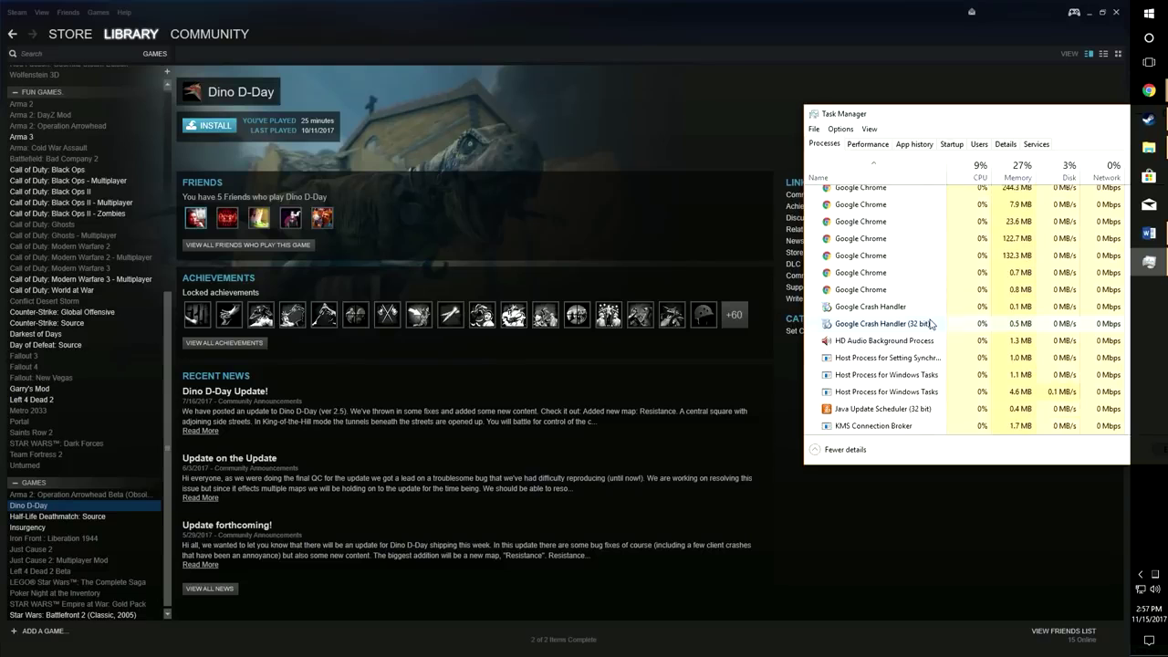
pyautogui.scroll(-10, 931, 324)
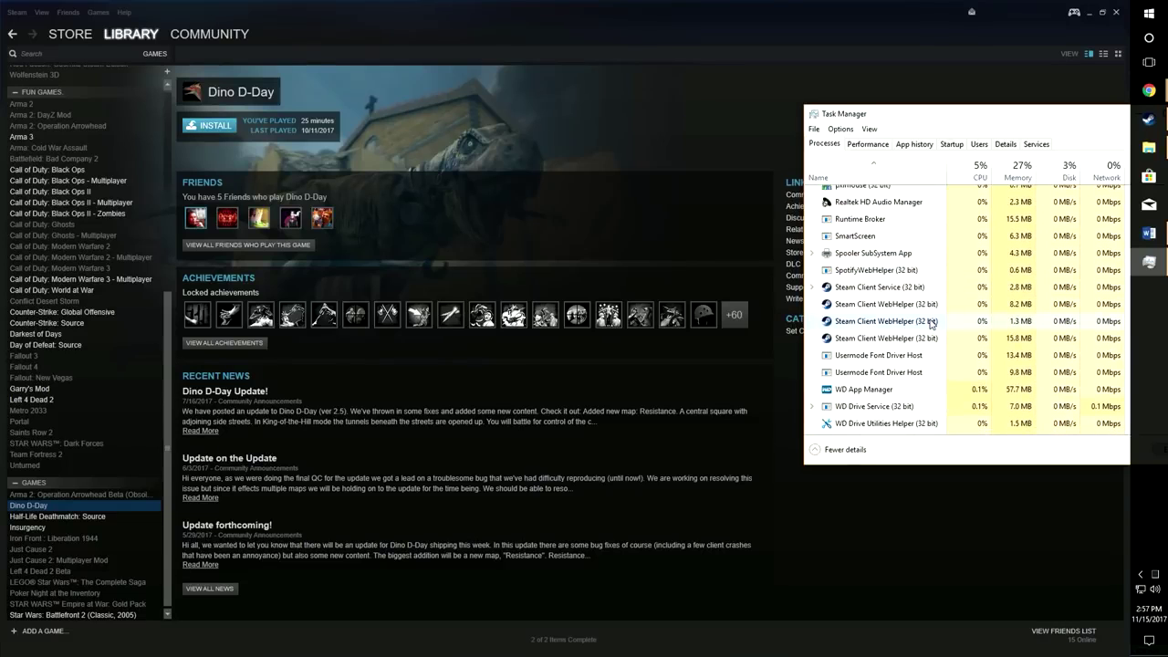
pyautogui.click(922, 287)
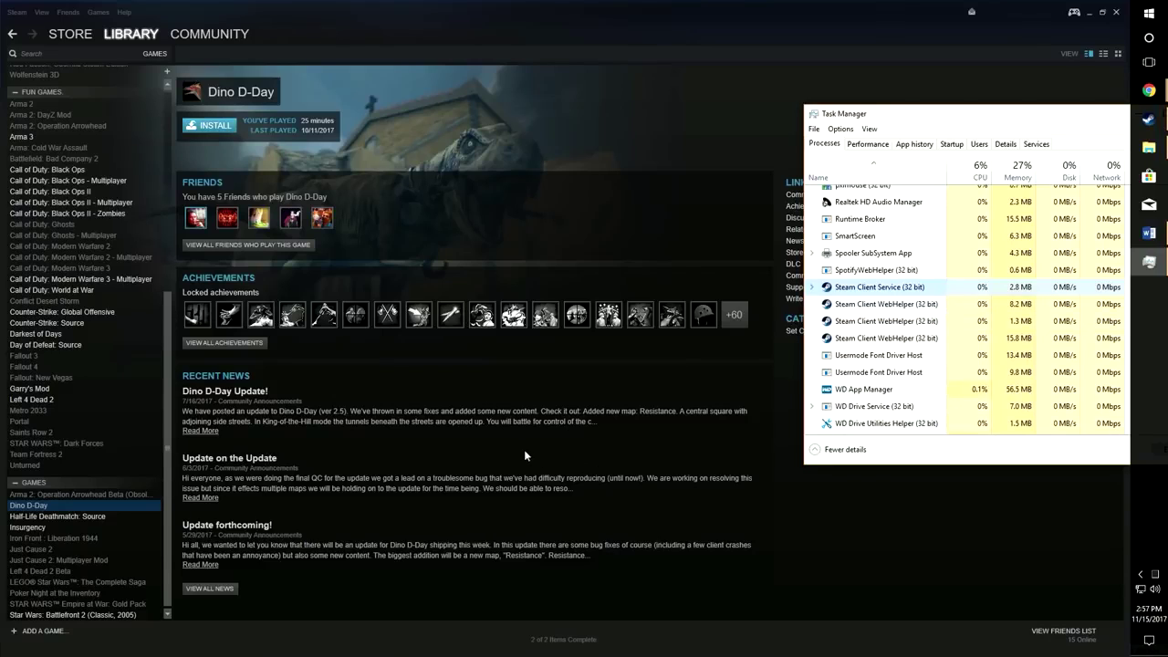
# Start installing Dino D-Day under D:\Software Directory\Steam with desktop and start menu shortcuts
pyautogui.rightClick(136, 507)
pyautogui.click(146, 516)
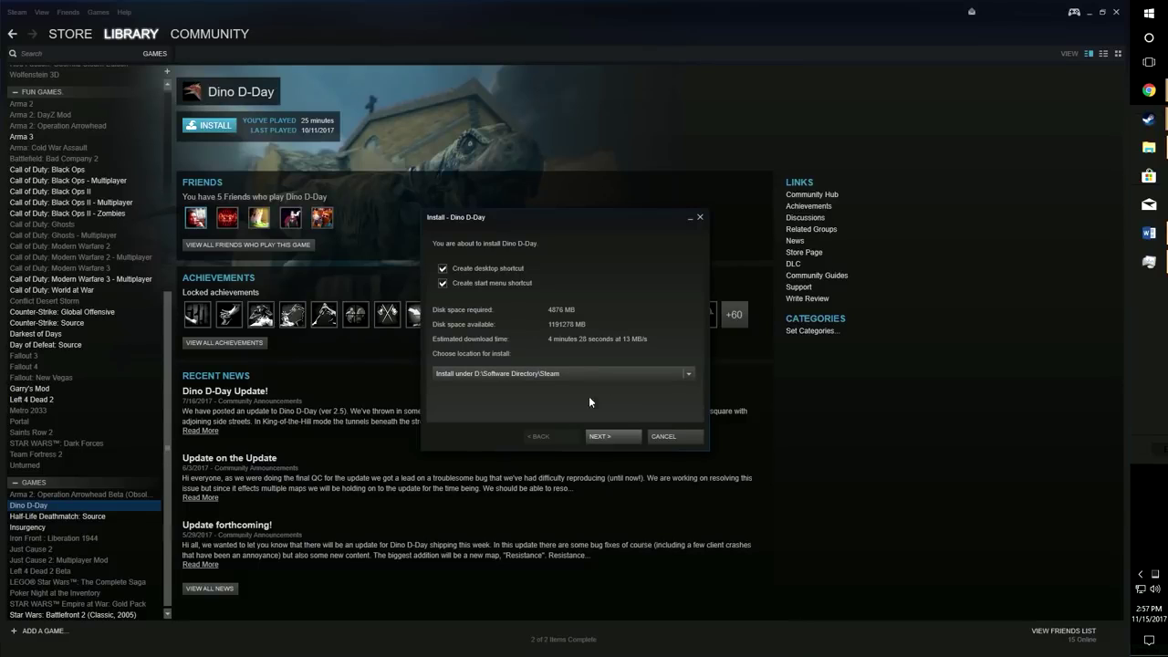
pyautogui.click(618, 436)
# Return to Task Manager and end the Steam Client Service and Steam Client WebHelper background processes
pyautogui.click(1149, 262)
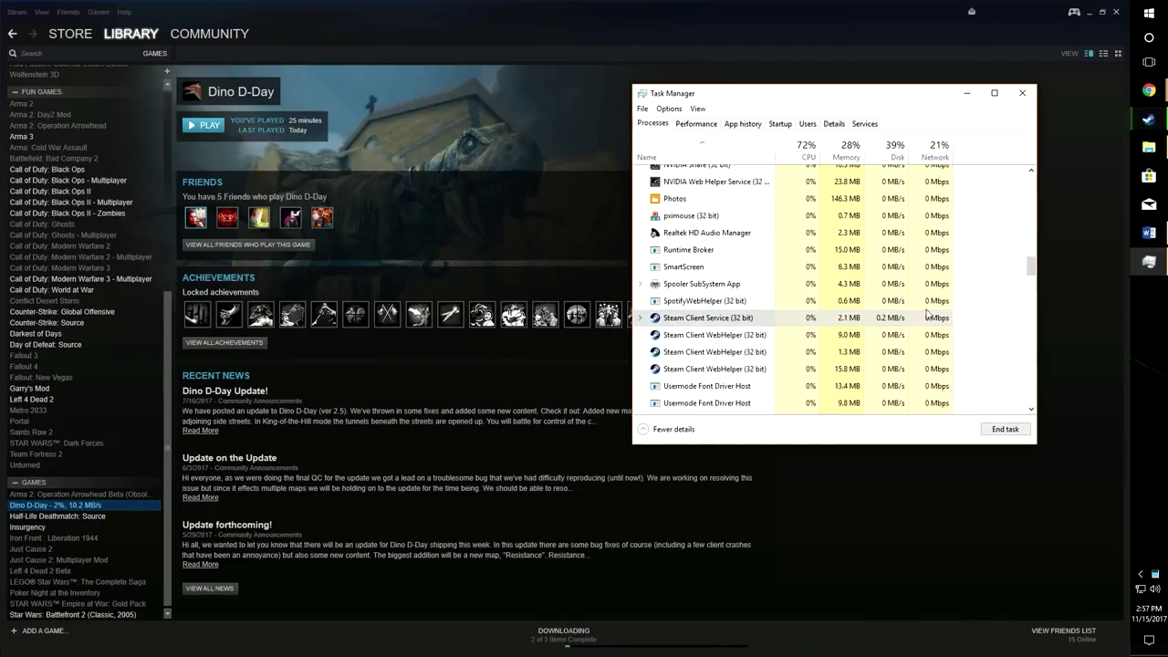
pyautogui.click(1005, 430)
pyautogui.click(750, 319)
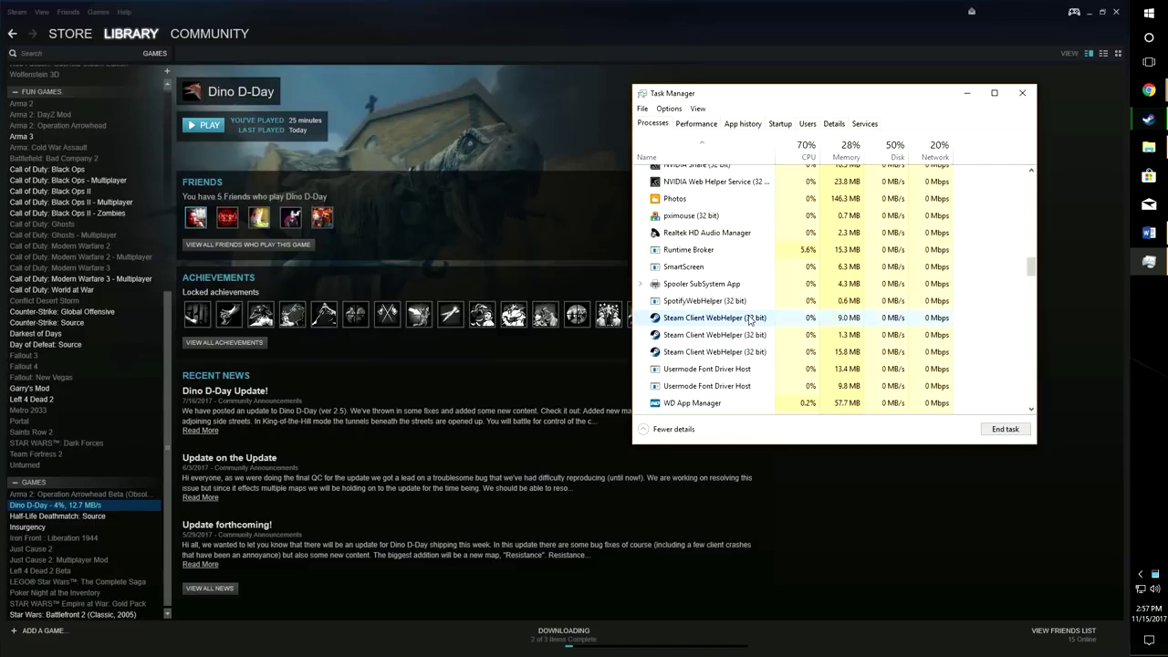
pyautogui.click(1005, 429)
pyautogui.click(1009, 427)
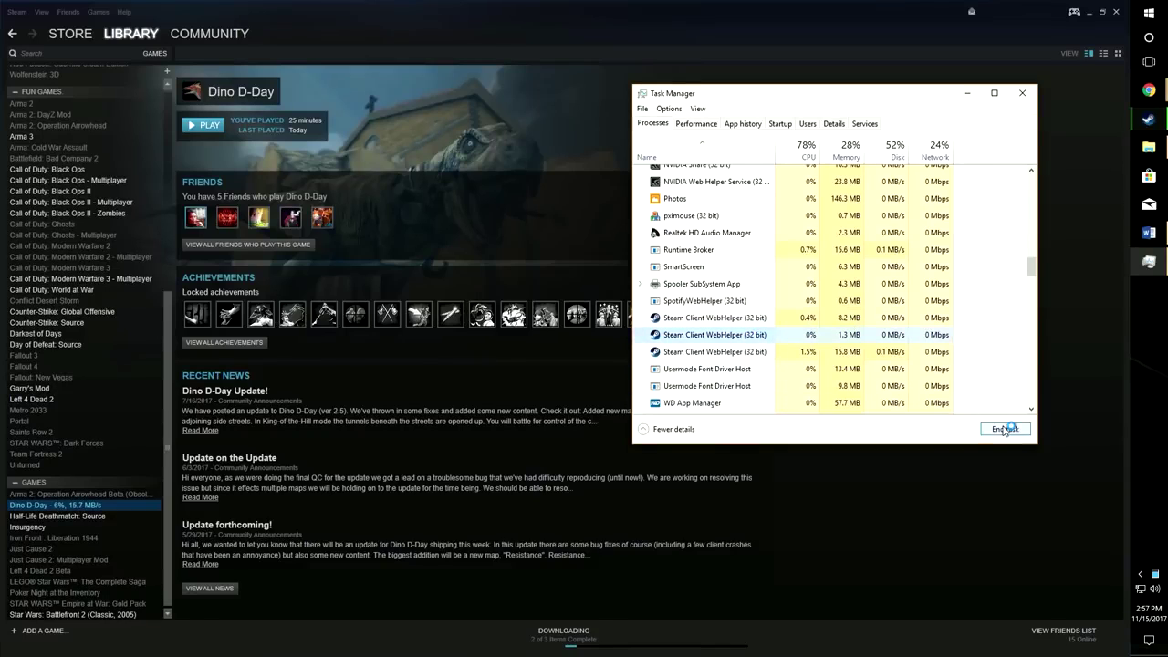
pyautogui.click(740, 335)
pyautogui.click(1005, 429)
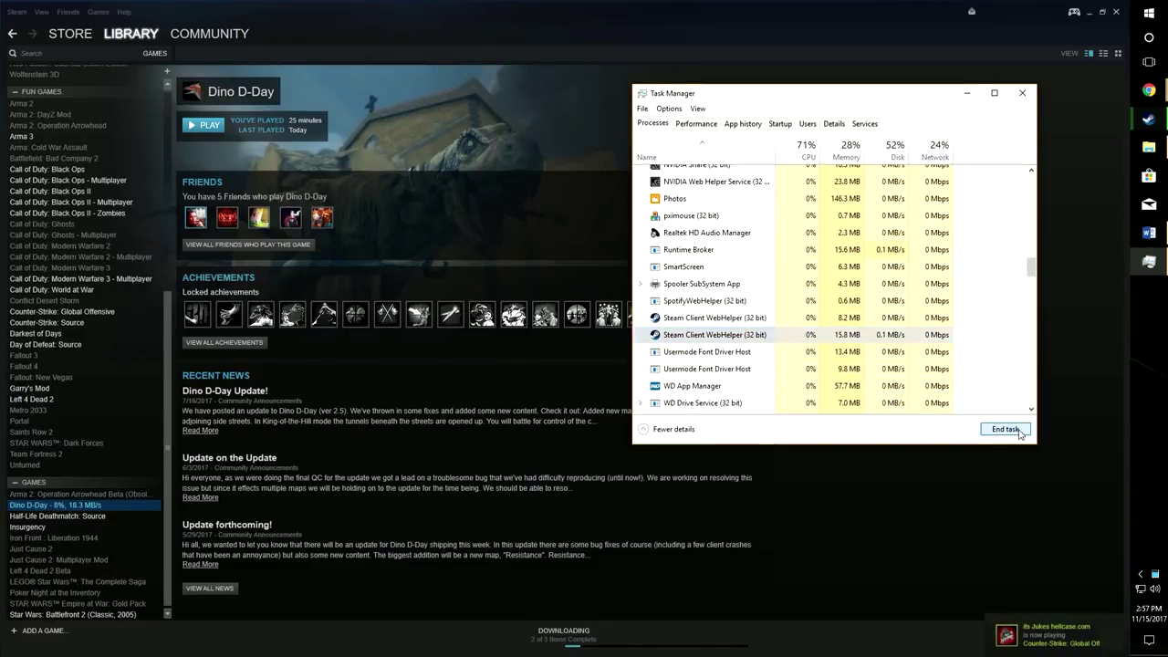
# End the Steam Client Bootstrapper app to shut Steam down, then close Task Manager
pyautogui.scroll(15, 735, 299)
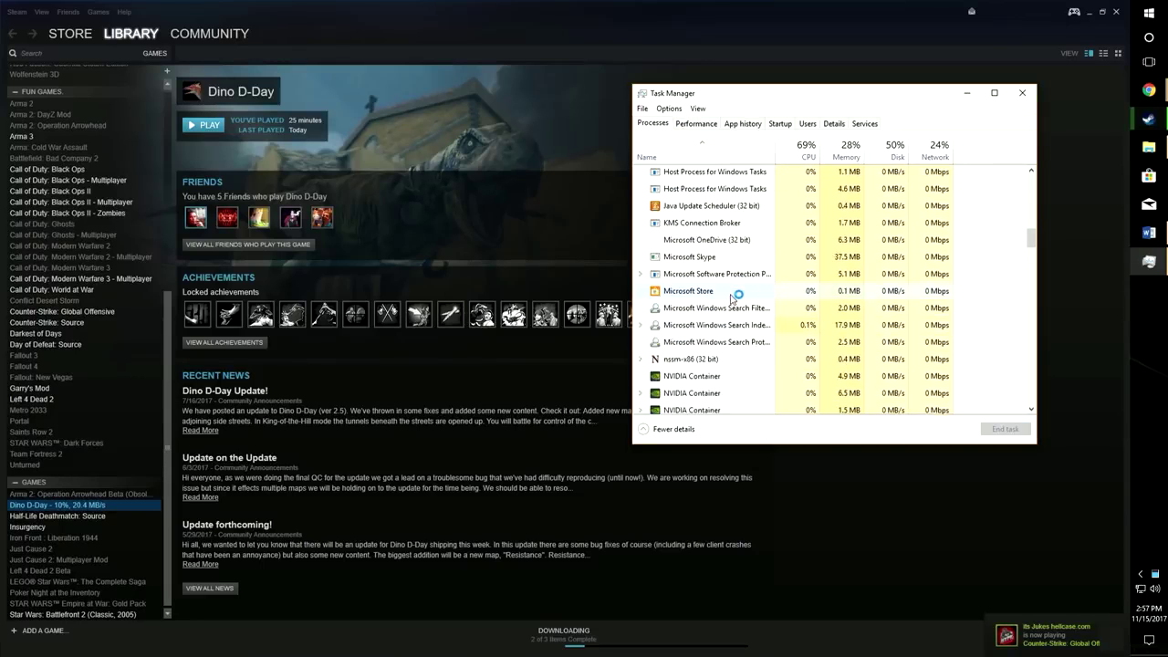
pyautogui.scroll(3, 728, 298)
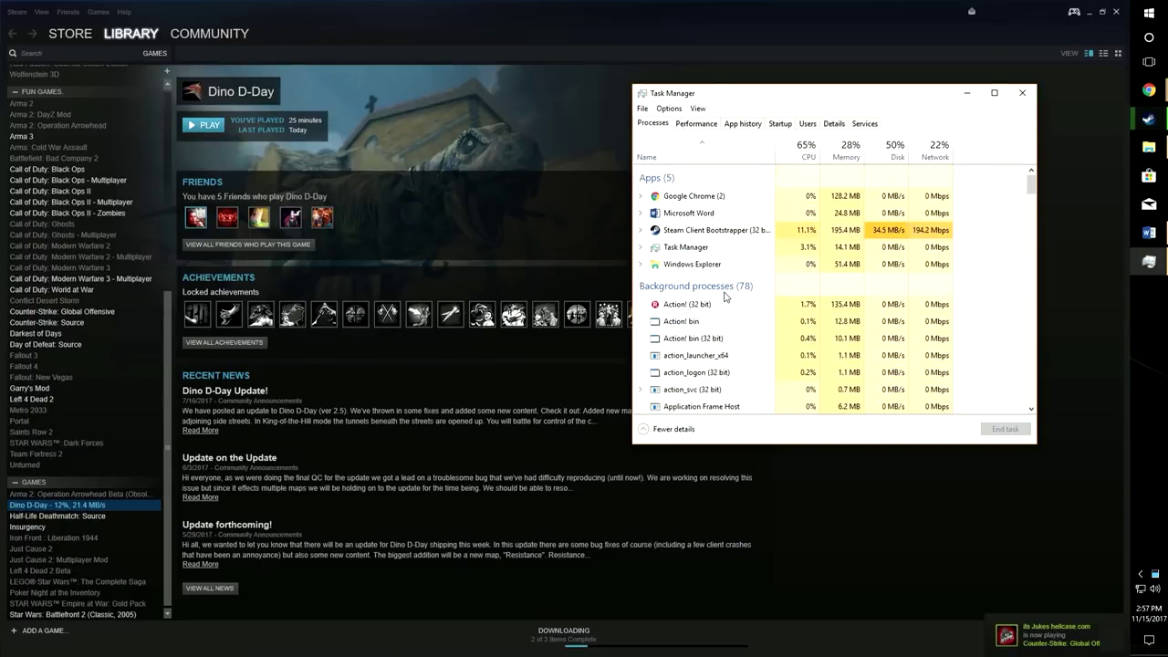
pyautogui.click(721, 232)
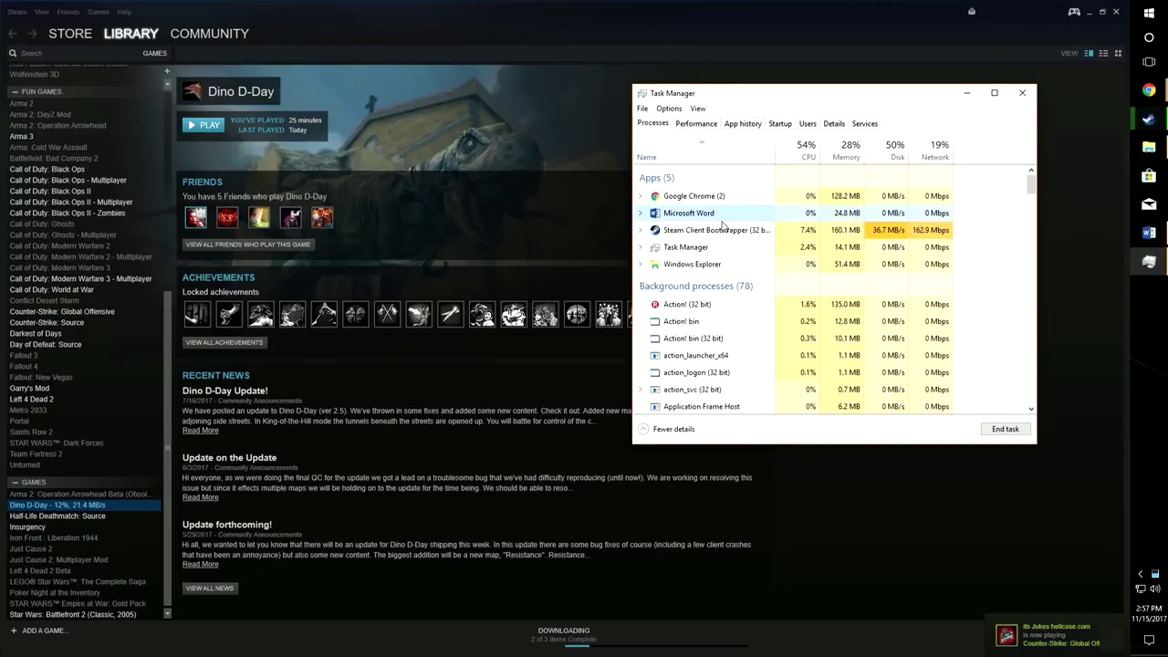
pyautogui.click(1005, 429)
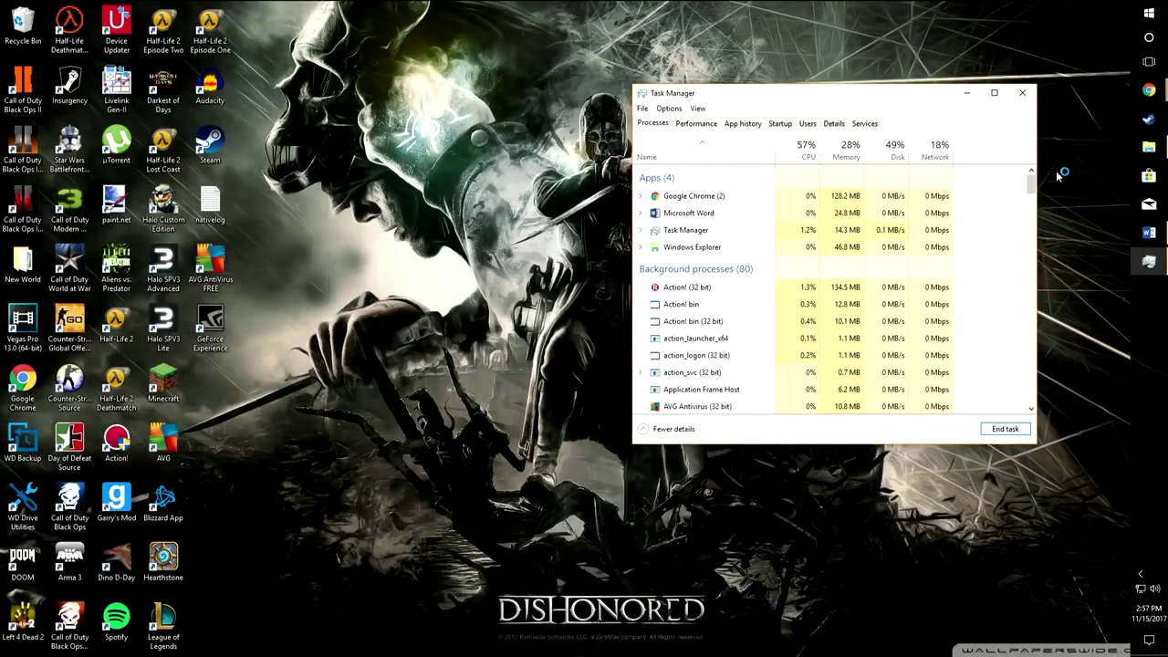
pyautogui.click(1022, 92)
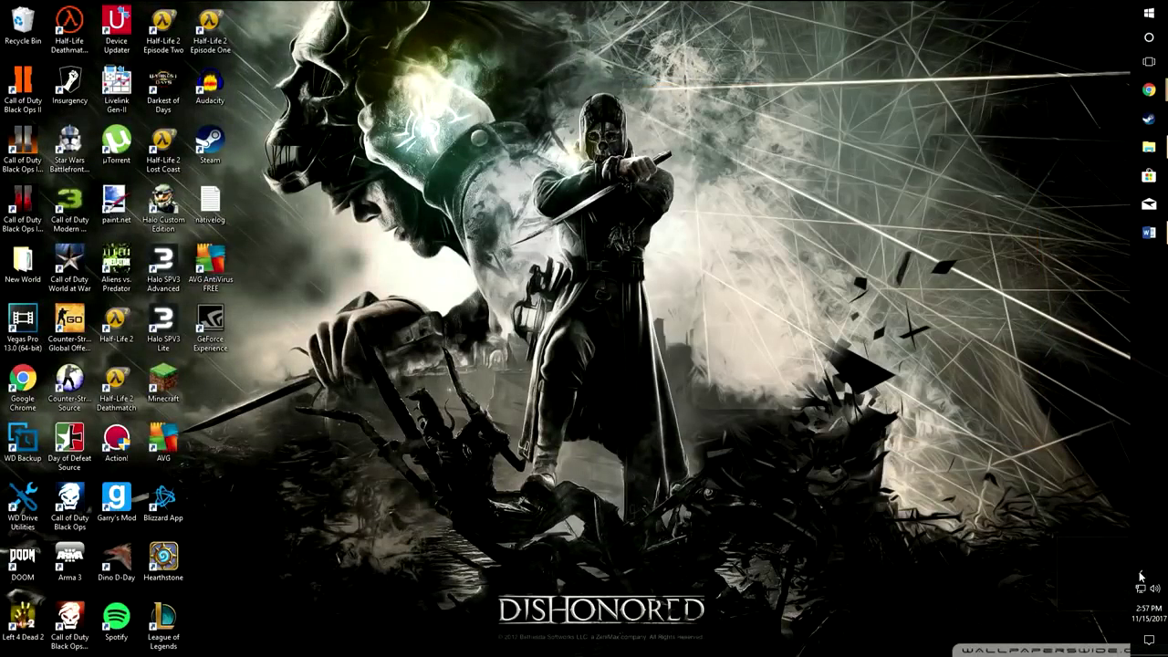
# Check the hidden notification area icons for a running Steam client
pyautogui.click(1140, 575)
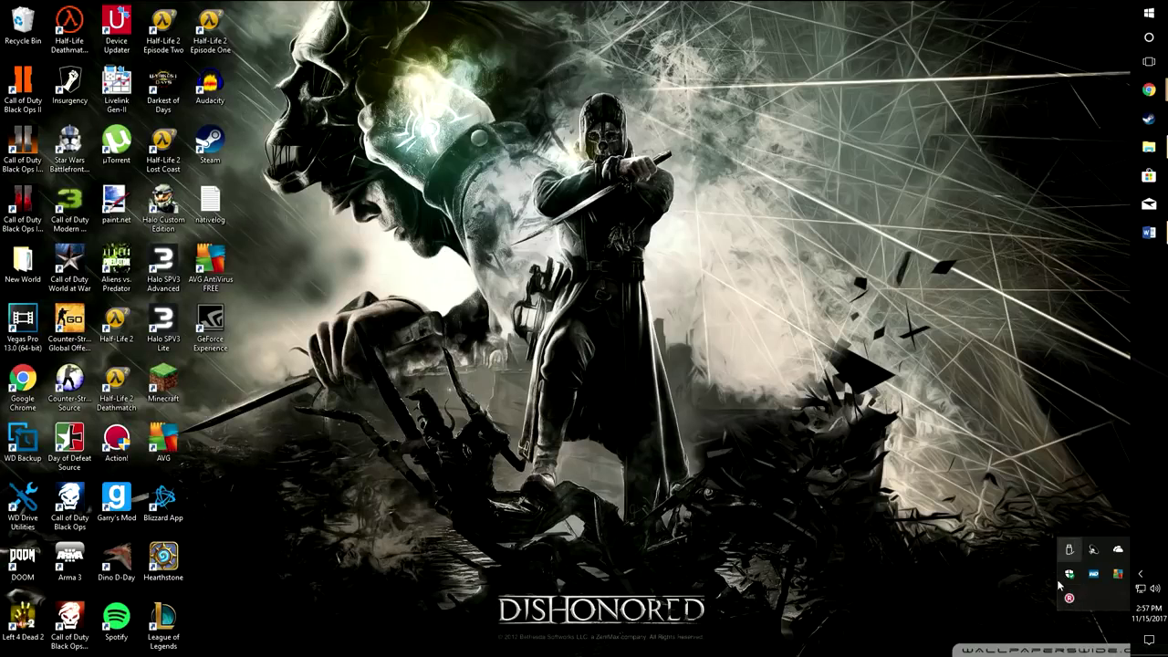
pyautogui.click(1052, 460)
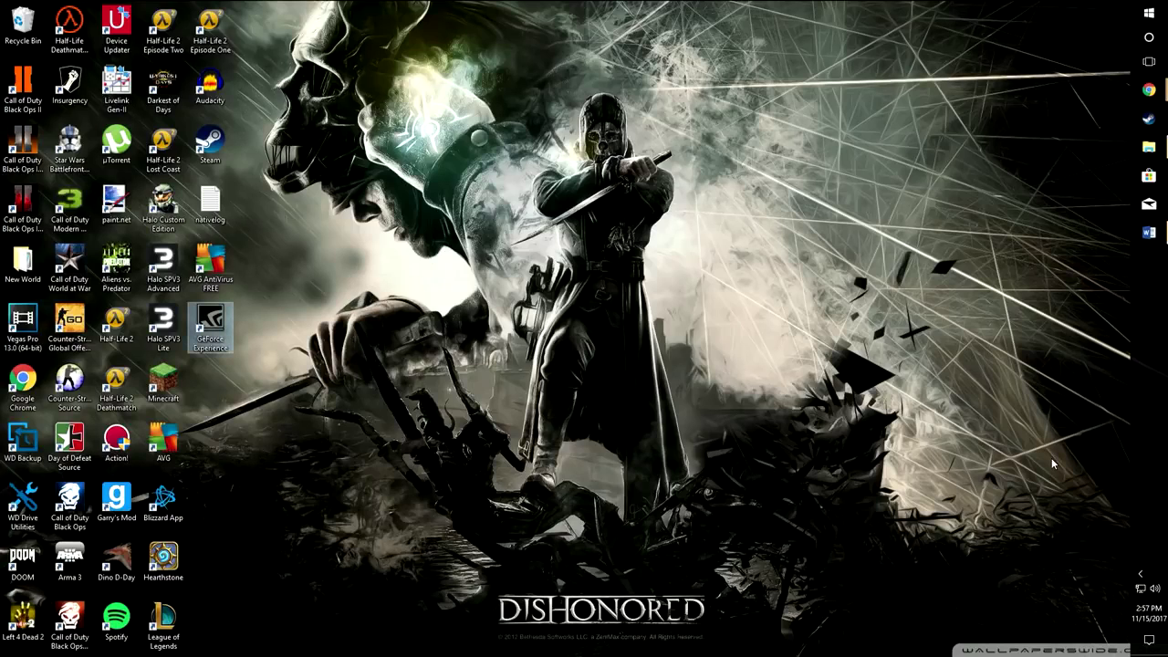
pyautogui.click(1140, 574)
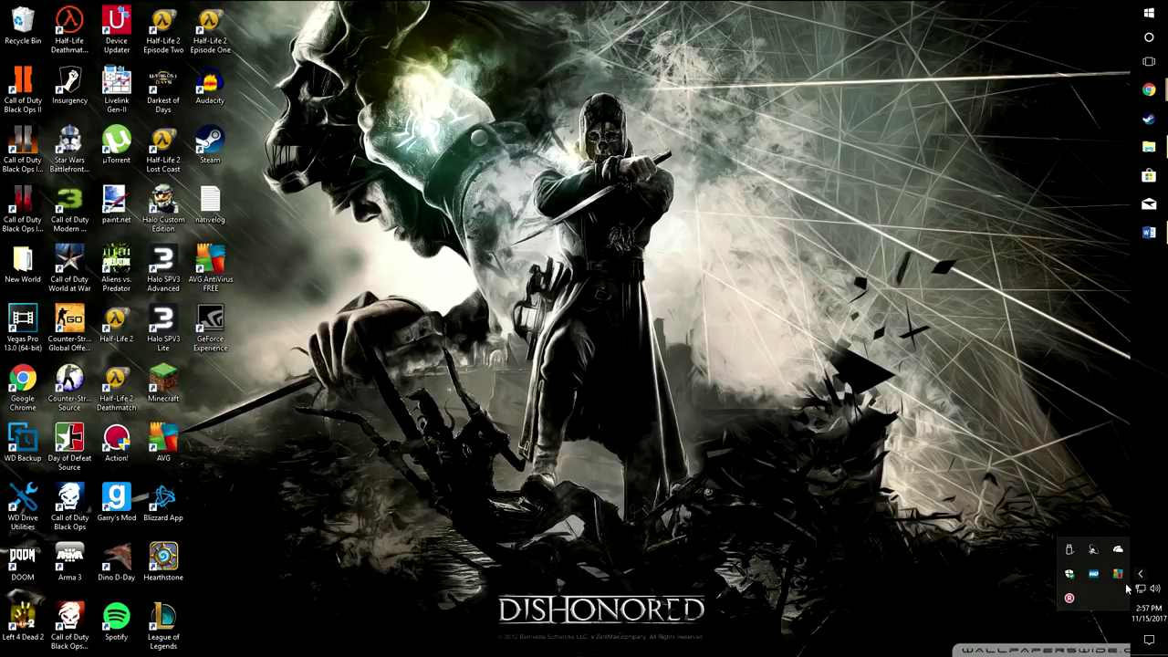
pyautogui.click(1055, 476)
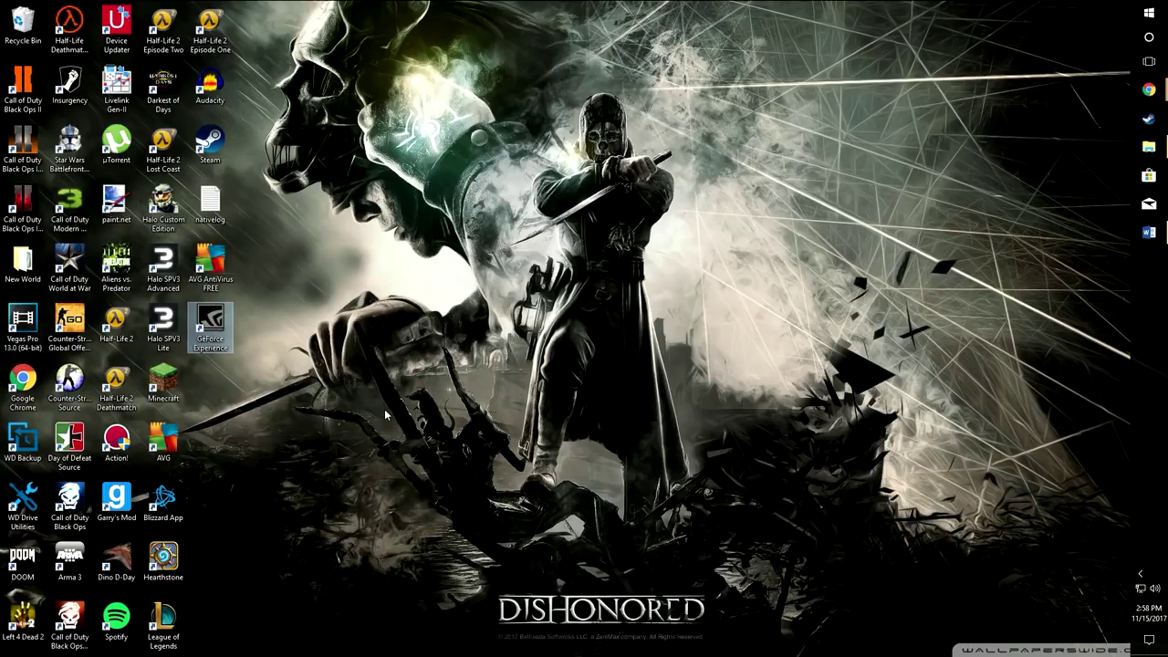
# Copy everything in the Dino D-Day Backup folder and open the Dino D-Day folder under Software Directory\Steam\steamapps\common
pyautogui.click(1144, 151)
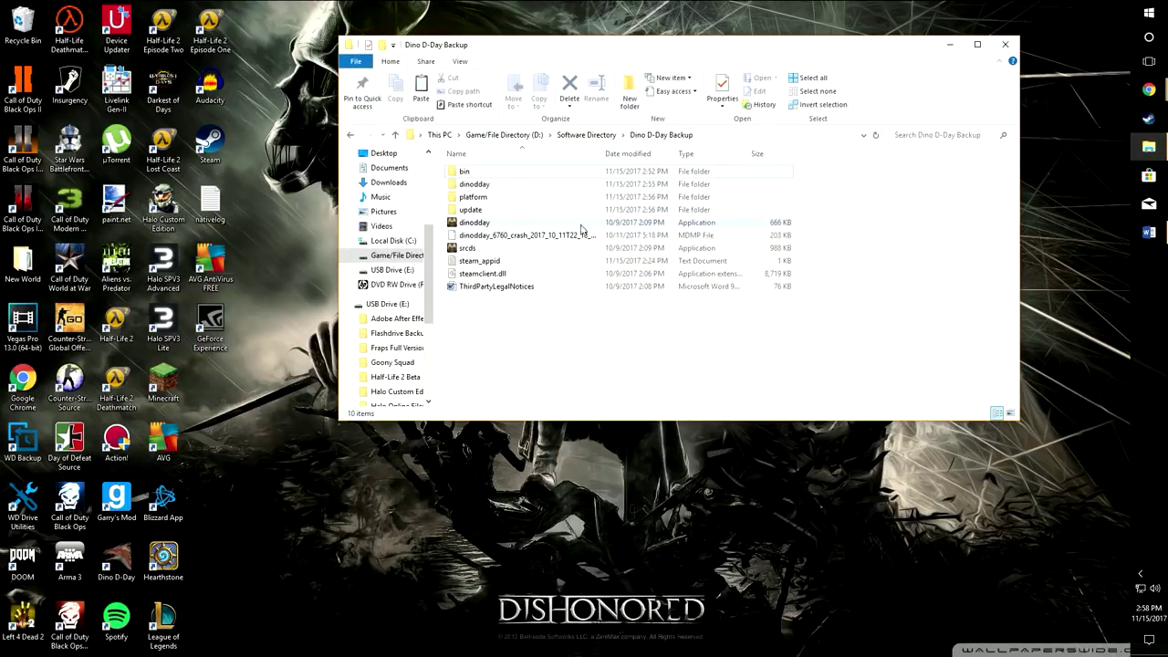
pyautogui.moveTo(538, 316); pyautogui.dragTo(524, 171)
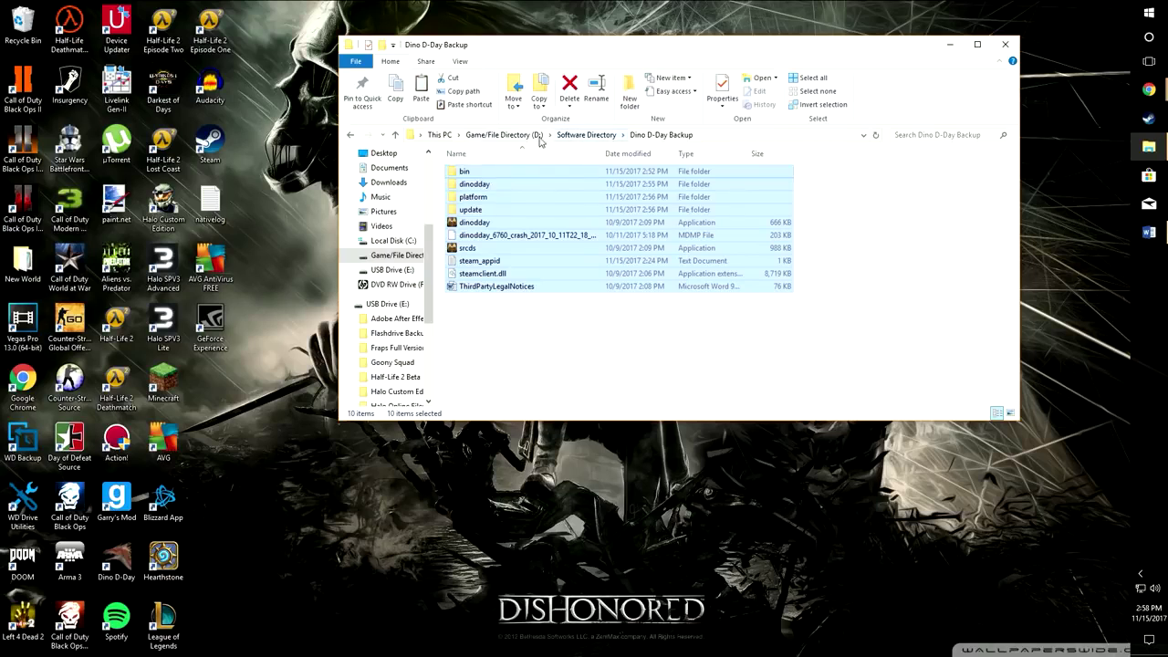
pyautogui.click(584, 135)
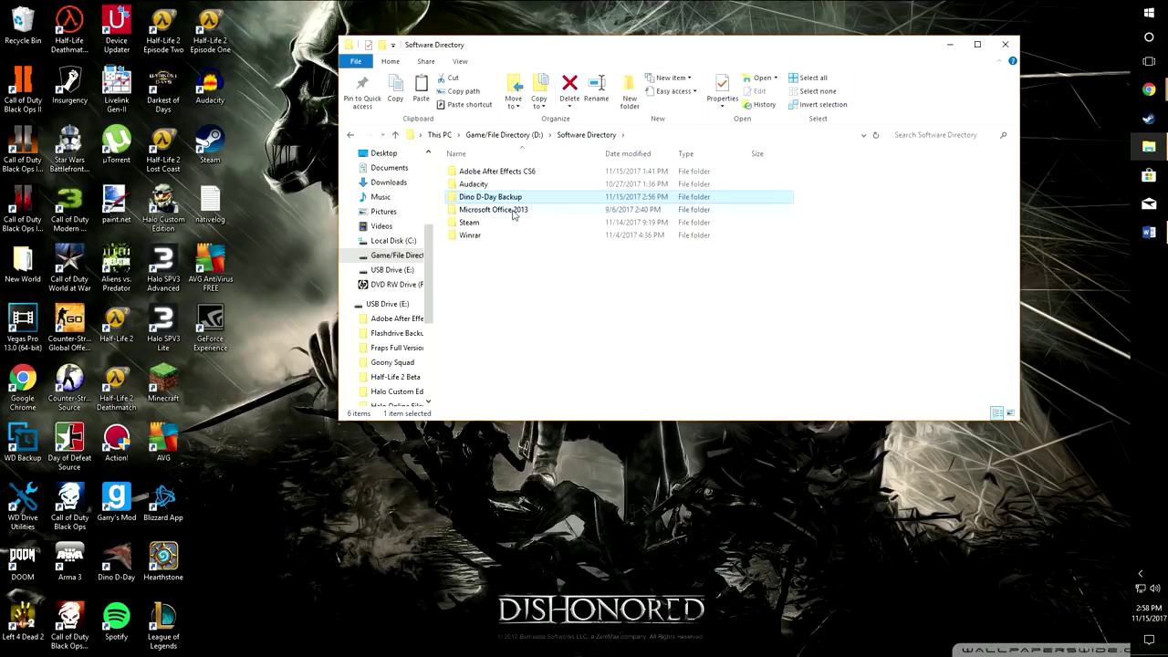
pyautogui.doubleClick(486, 224)
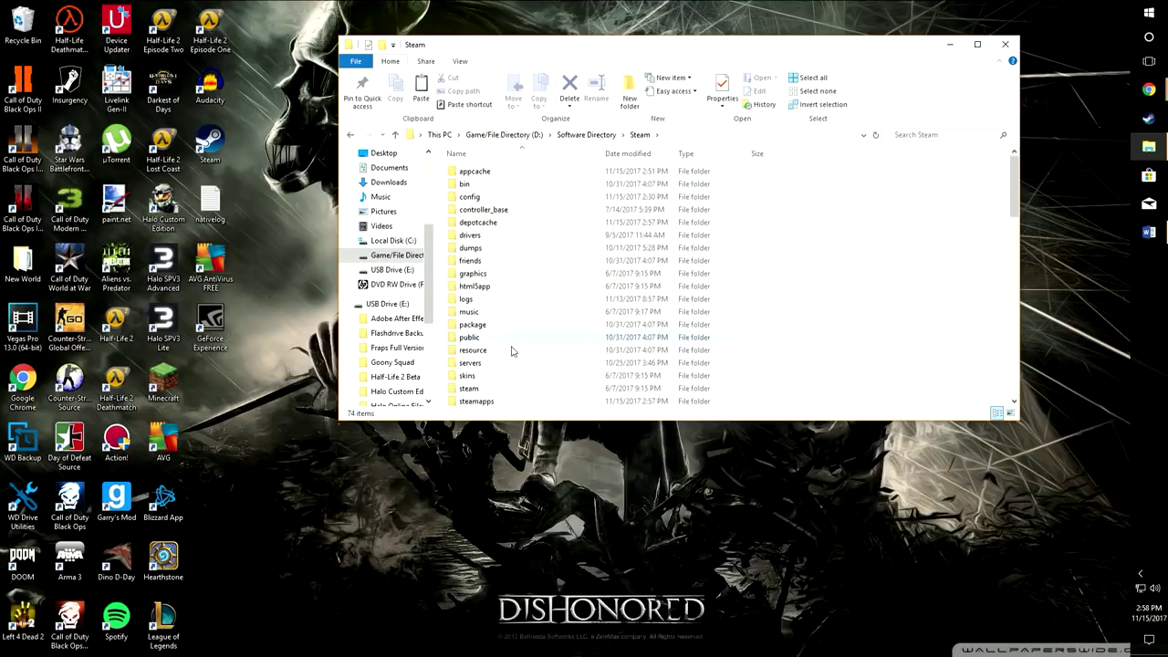
pyautogui.scroll(-4, 512, 356)
pyautogui.doubleClick(491, 262)
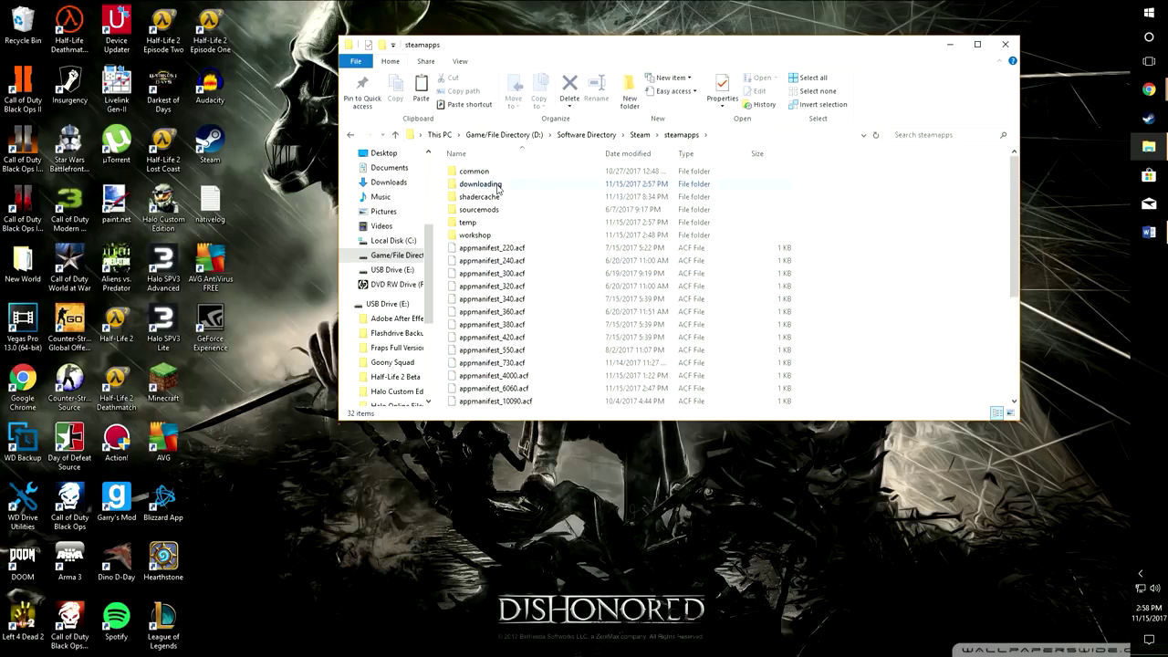
pyautogui.doubleClick(502, 173)
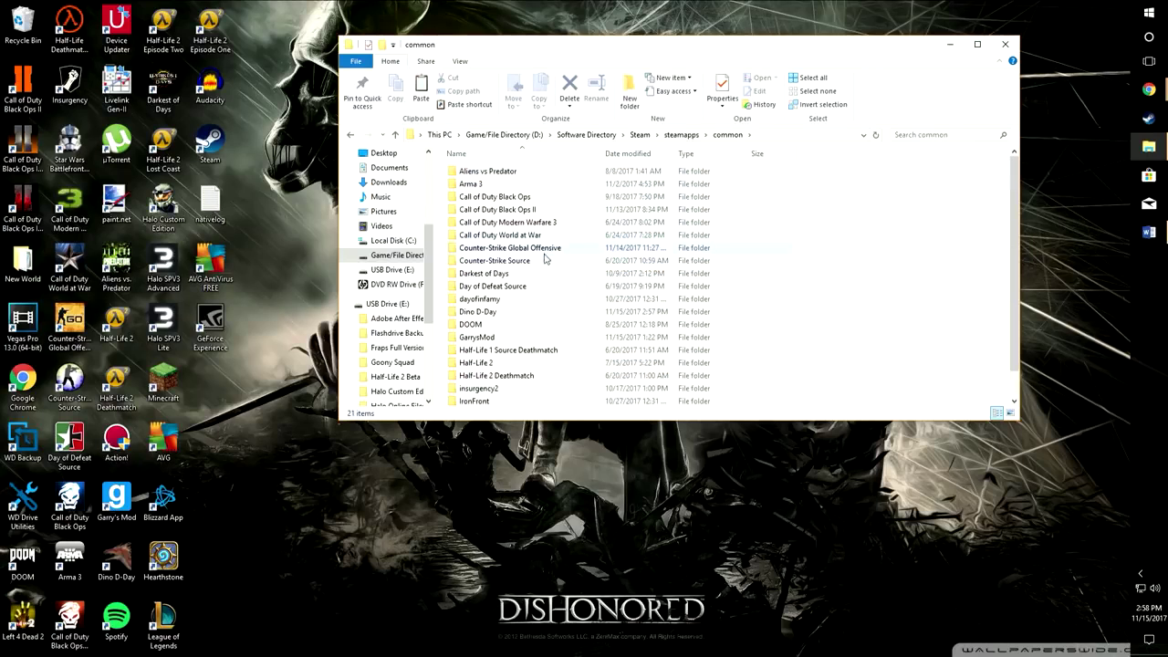
pyautogui.doubleClick(479, 311)
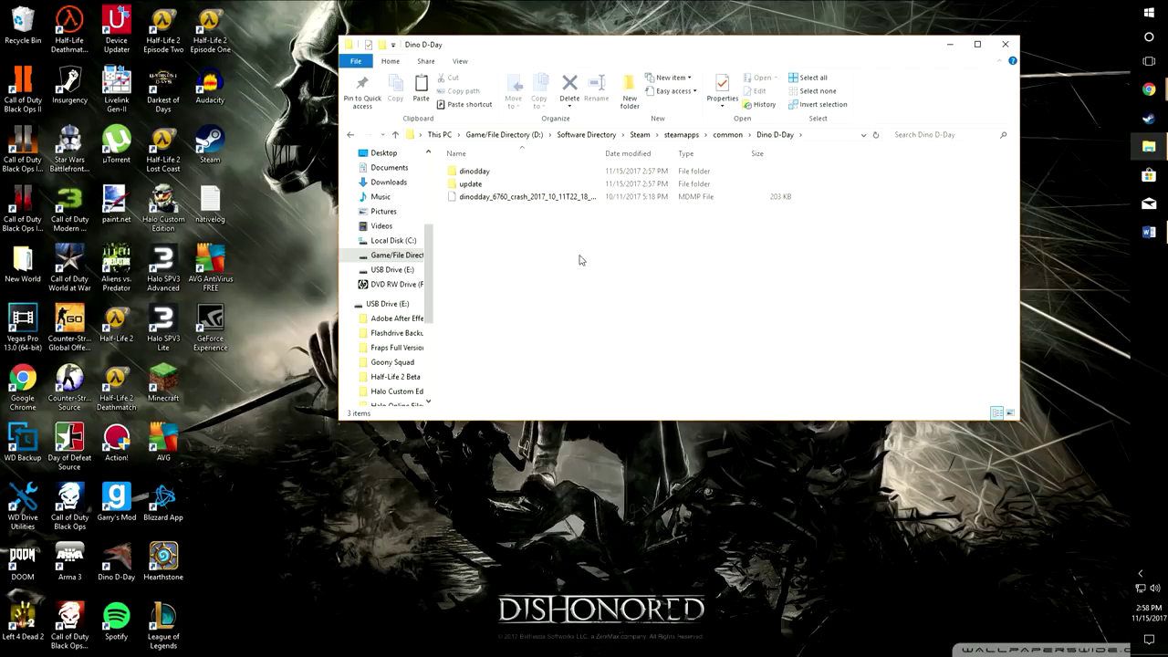
# Paste the copied backup files into the installed Dino D-Day folder, let the copy finish and close the folder window
pyautogui.rightClick(526, 265)
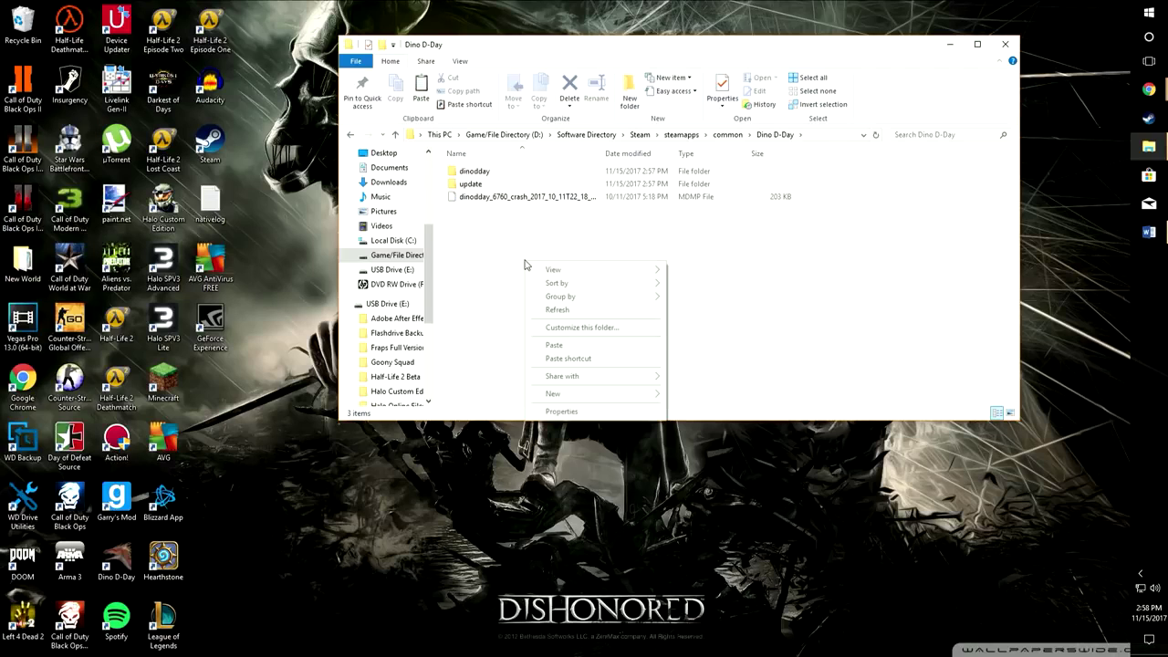
pyautogui.click(568, 345)
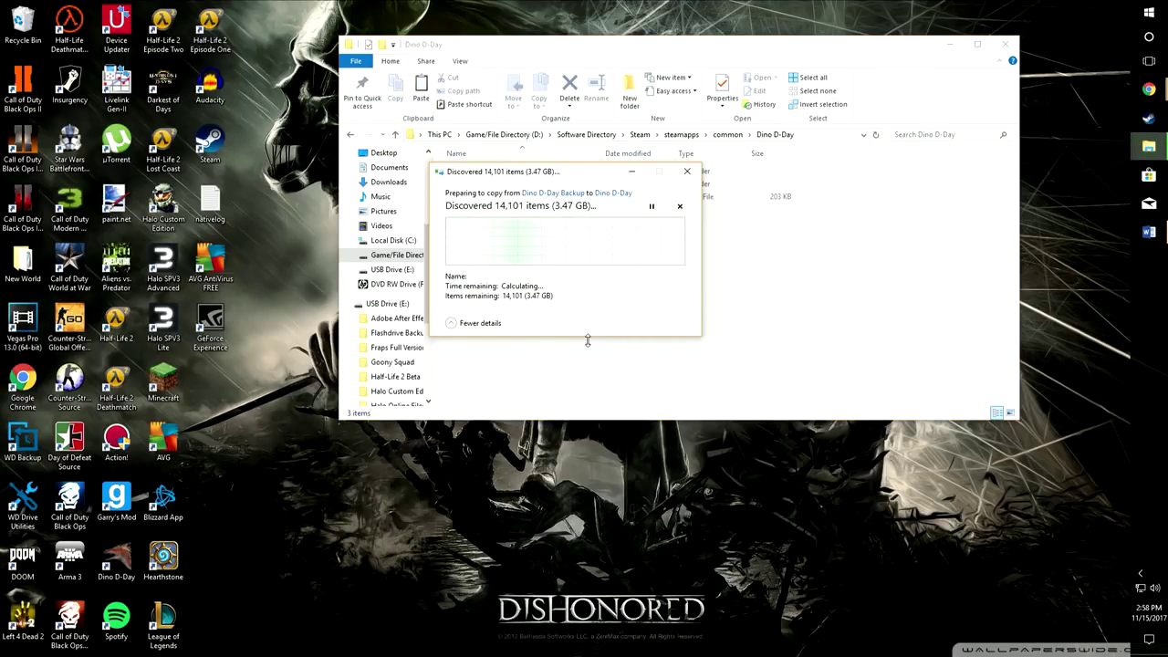
pyautogui.click(481, 399)
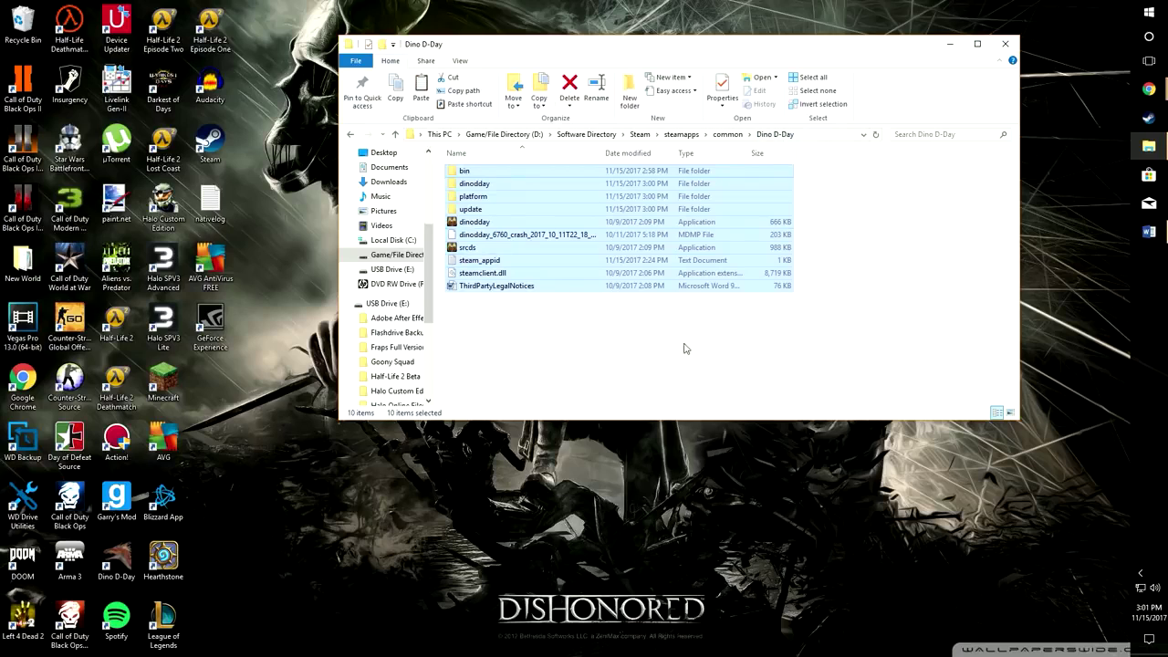
pyautogui.click(1005, 44)
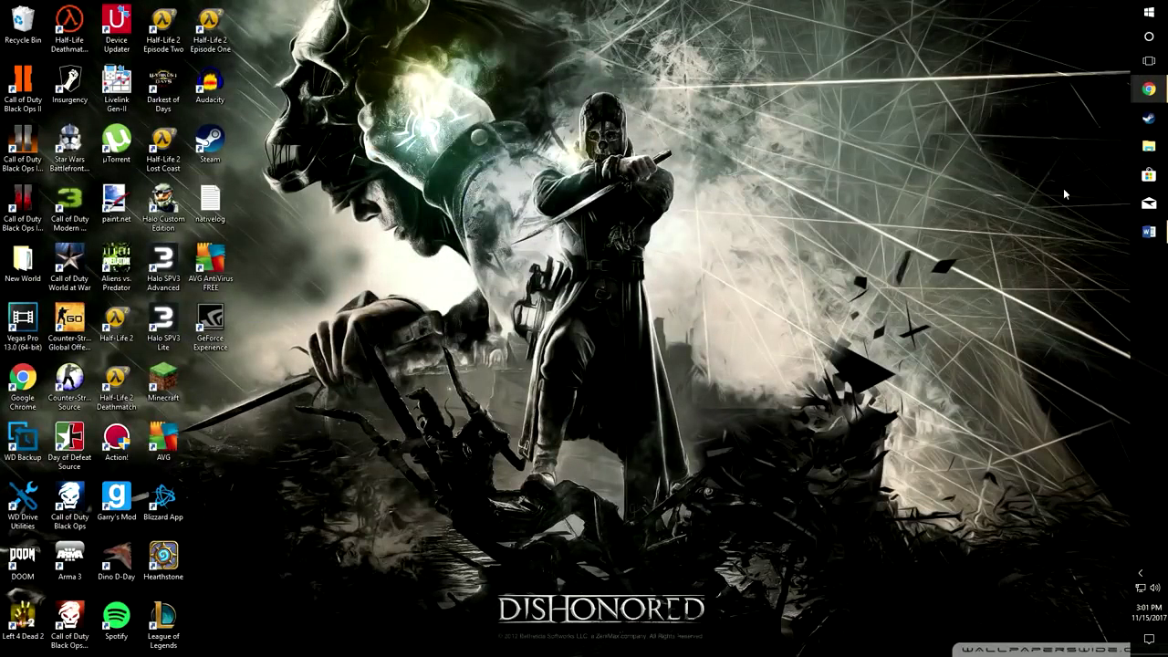
# Launch Steam to resume the Dino D-Day installation and check its download progress in the game library
pyautogui.click(1148, 117)
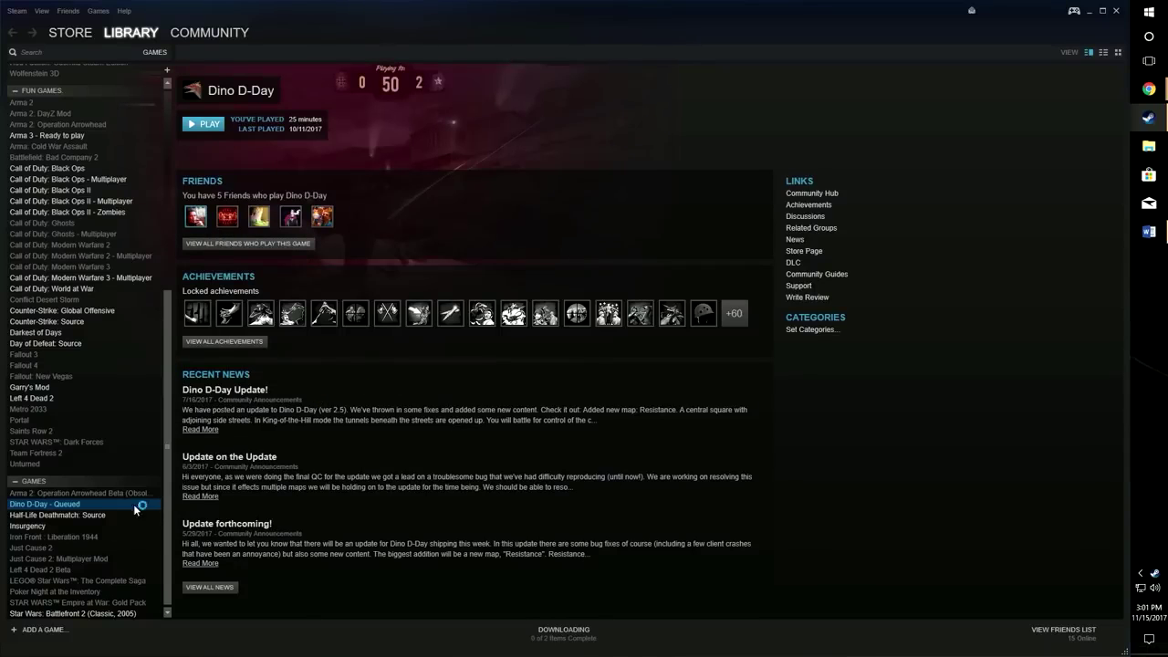
pyautogui.rightClick(82, 501)
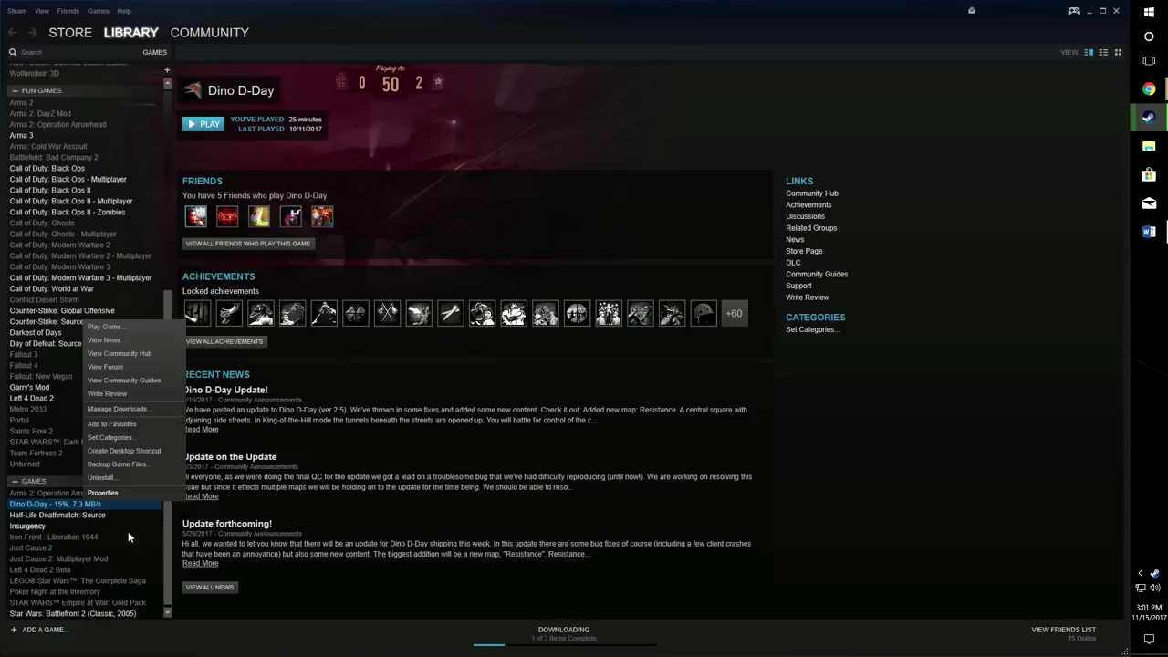
pyautogui.click(362, 532)
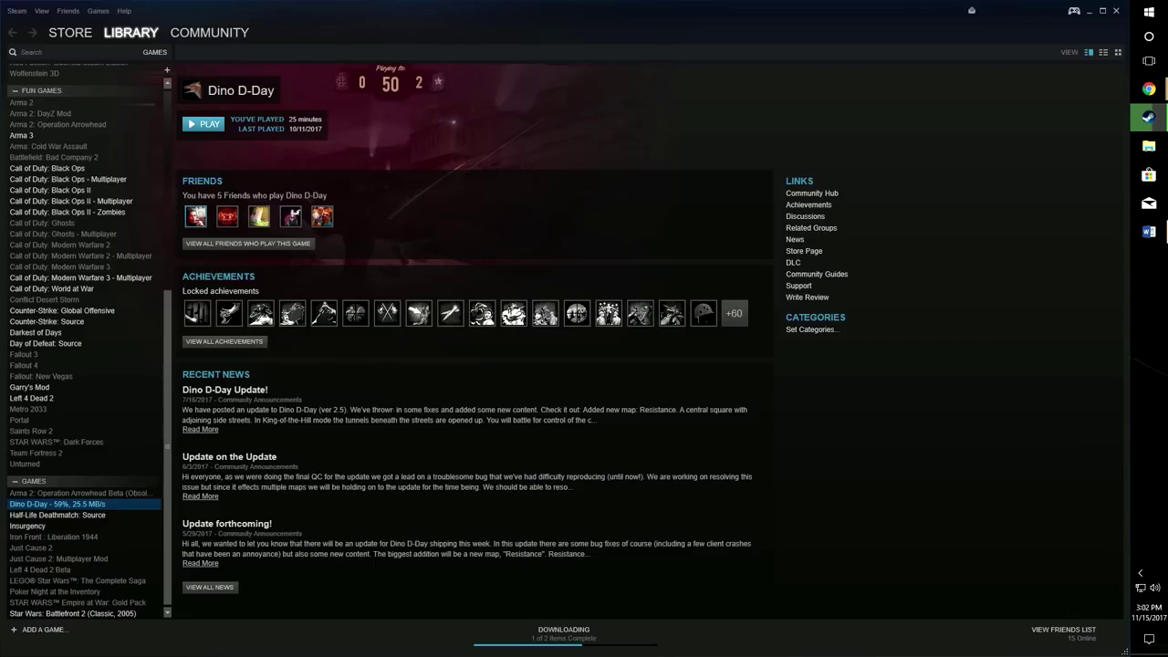
pyautogui.scroll(10, 104, 452)
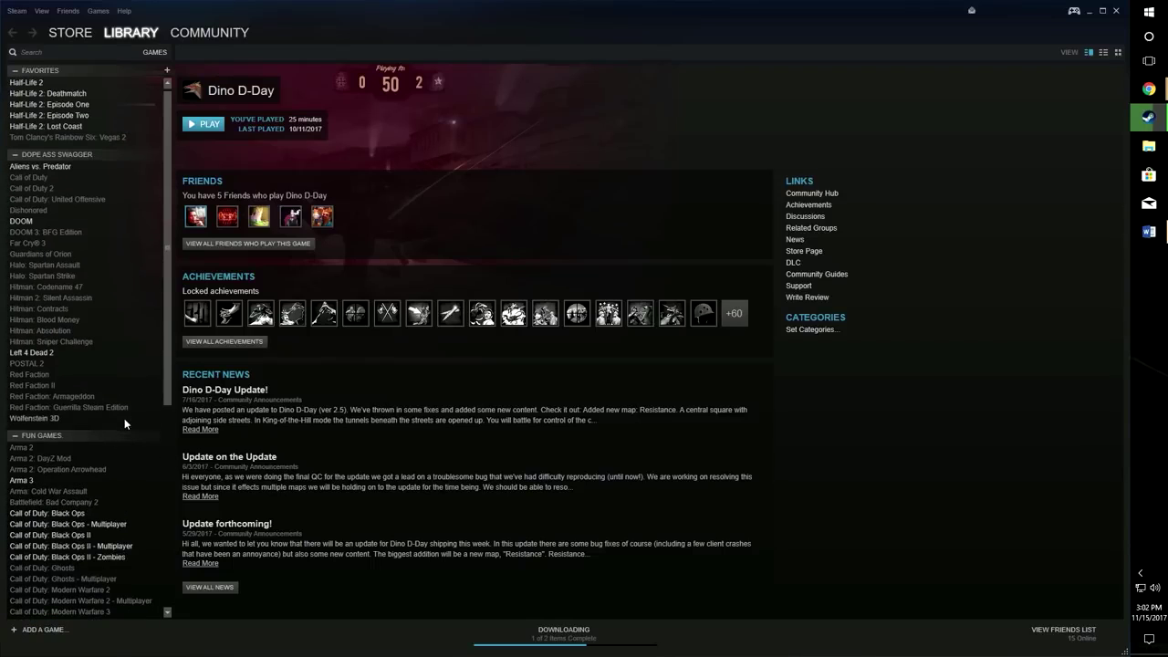
pyautogui.scroll(-10, 125, 418)
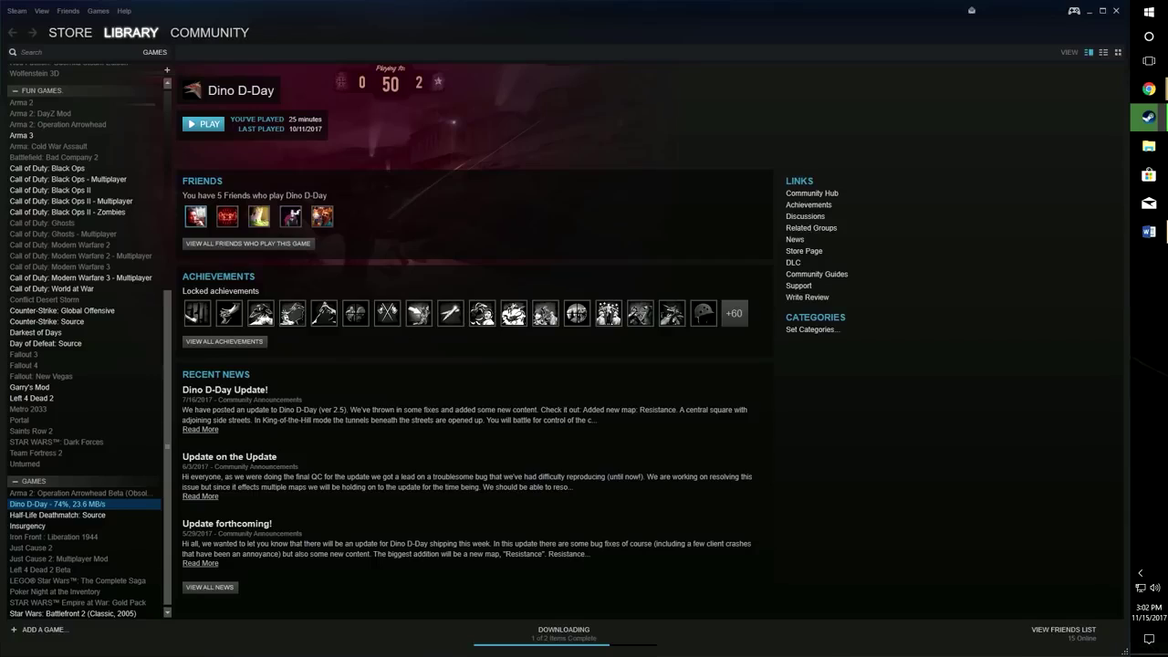
# Close the Steam window and check the running client's options among the hidden notification area icons, including Exit
pyautogui.click(1119, 13)
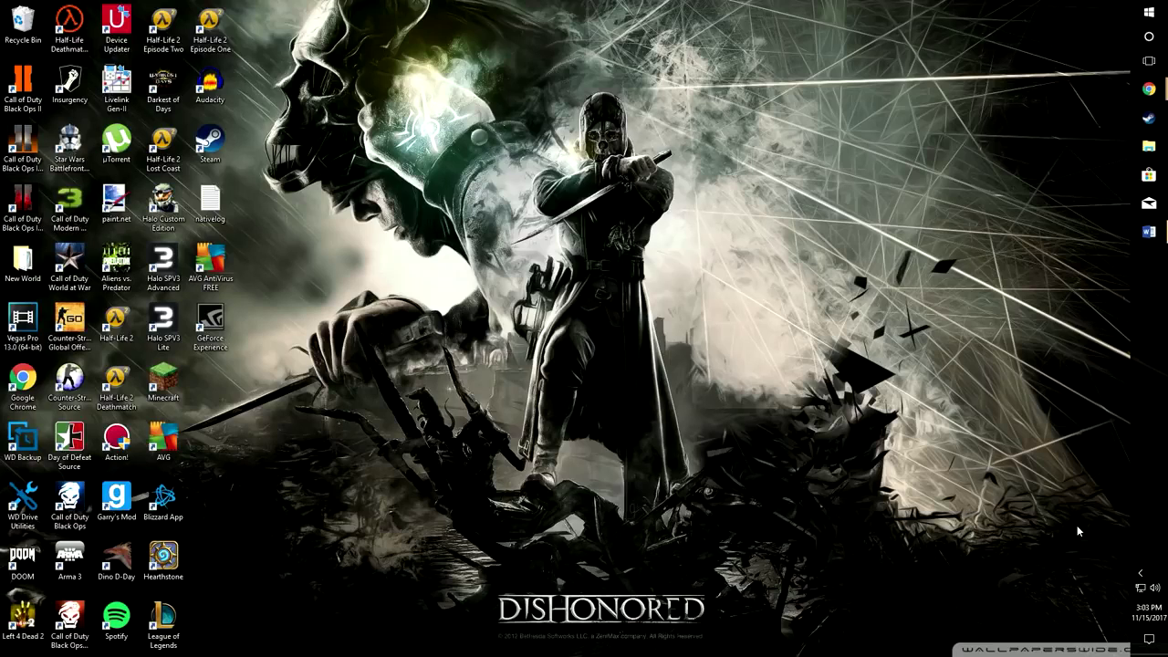
pyautogui.click(1140, 573)
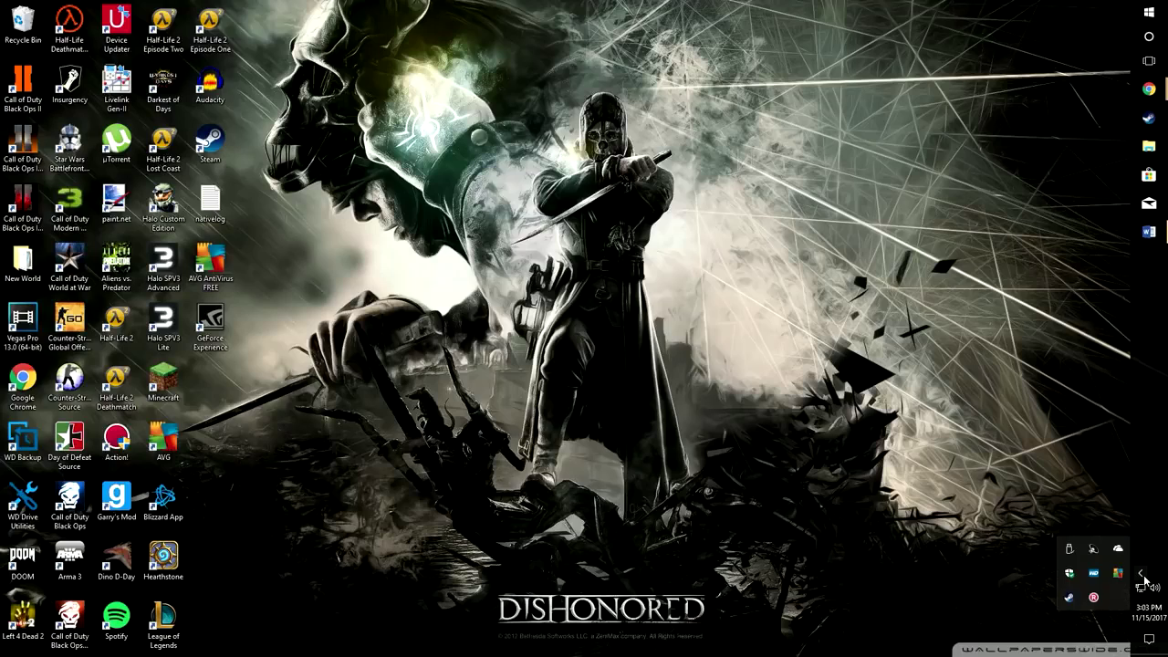
pyautogui.rightClick(1071, 598)
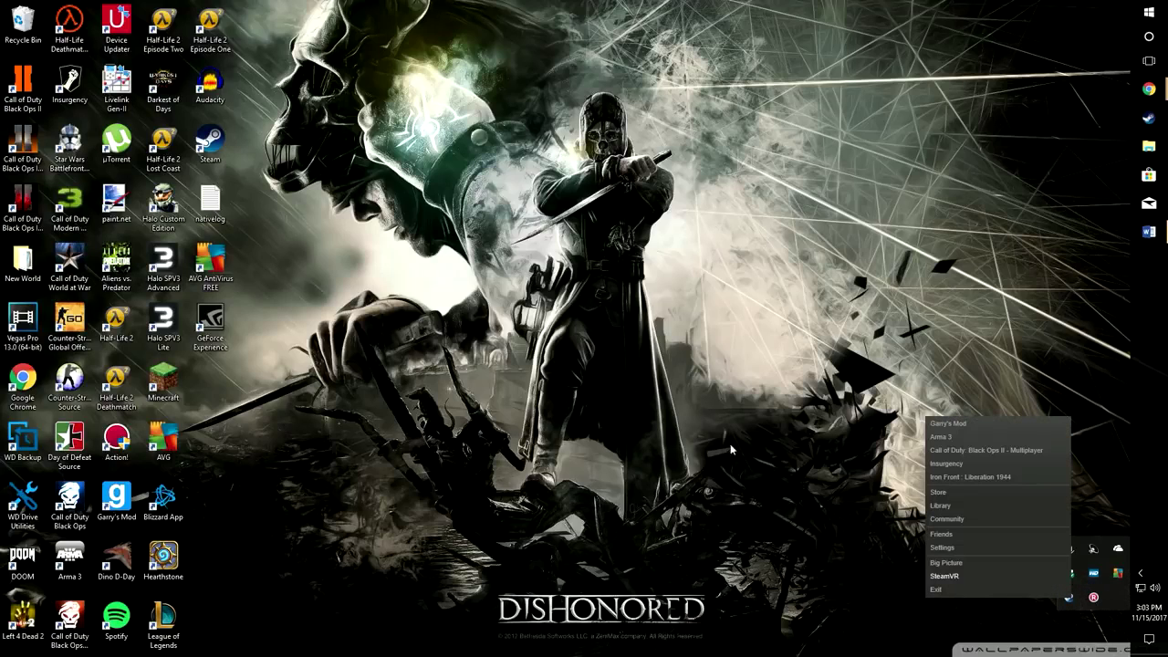
pyautogui.click(883, 584)
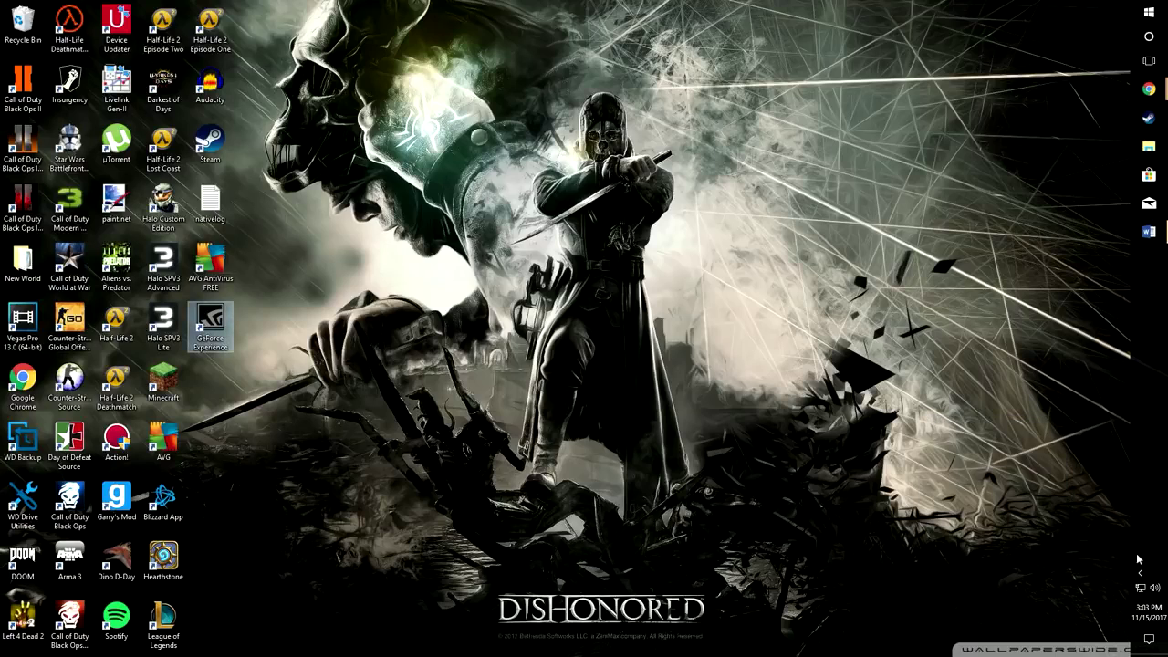